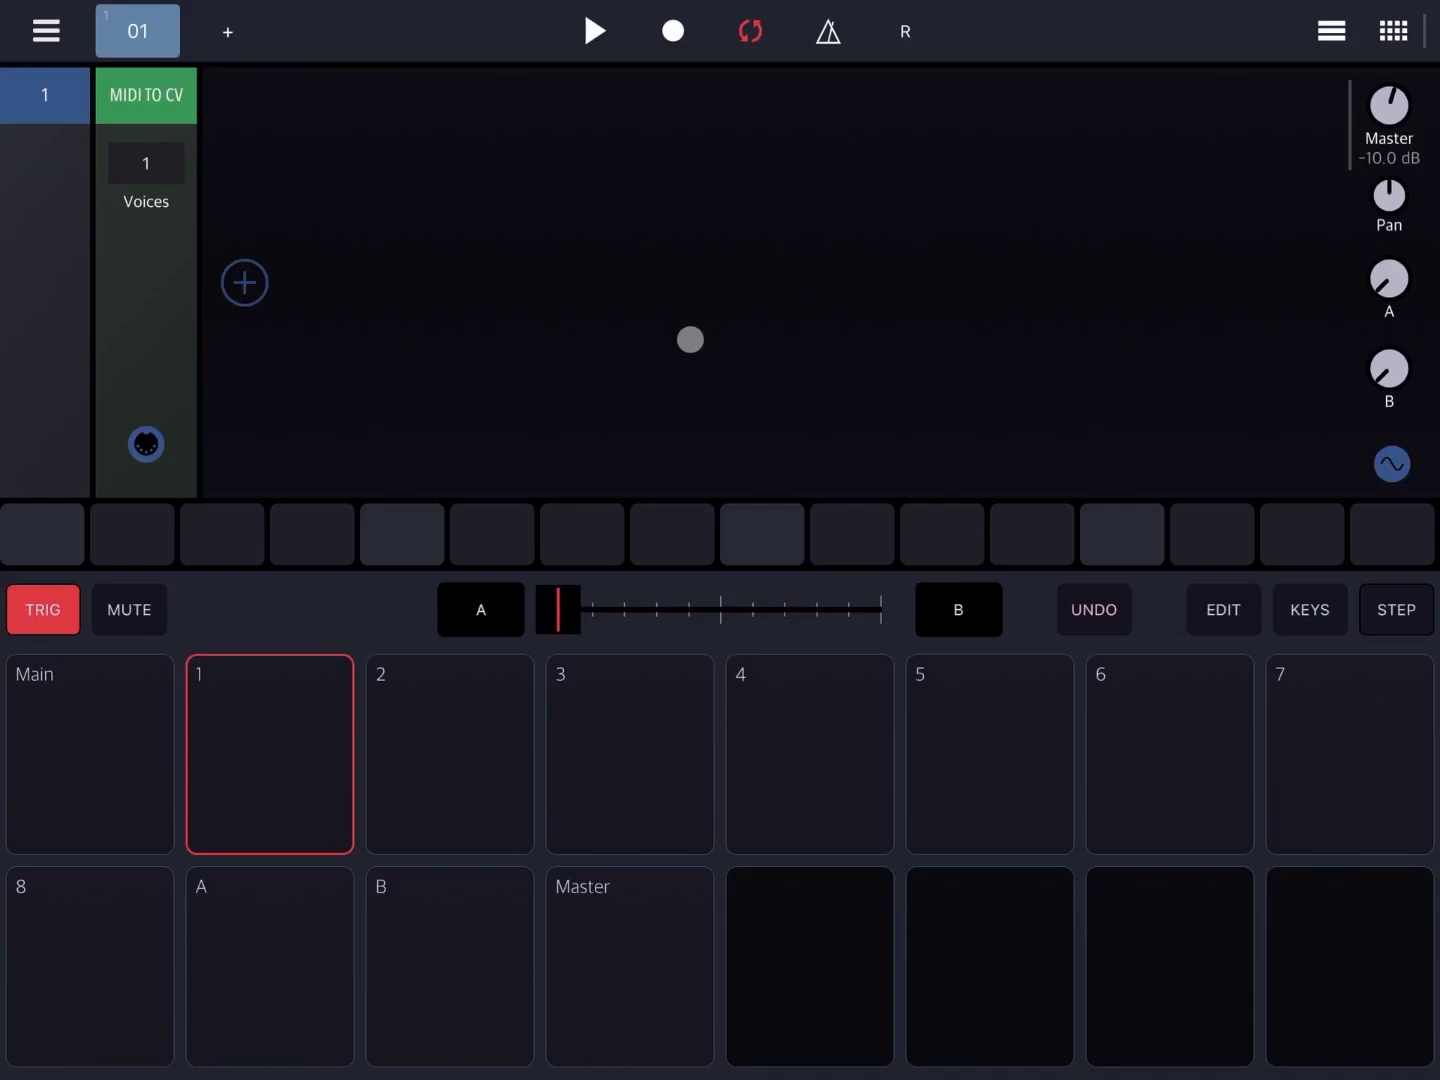
# Browse track 1's add-module list to the Factory > Drums sampler presets.
pyautogui.click(246, 284)
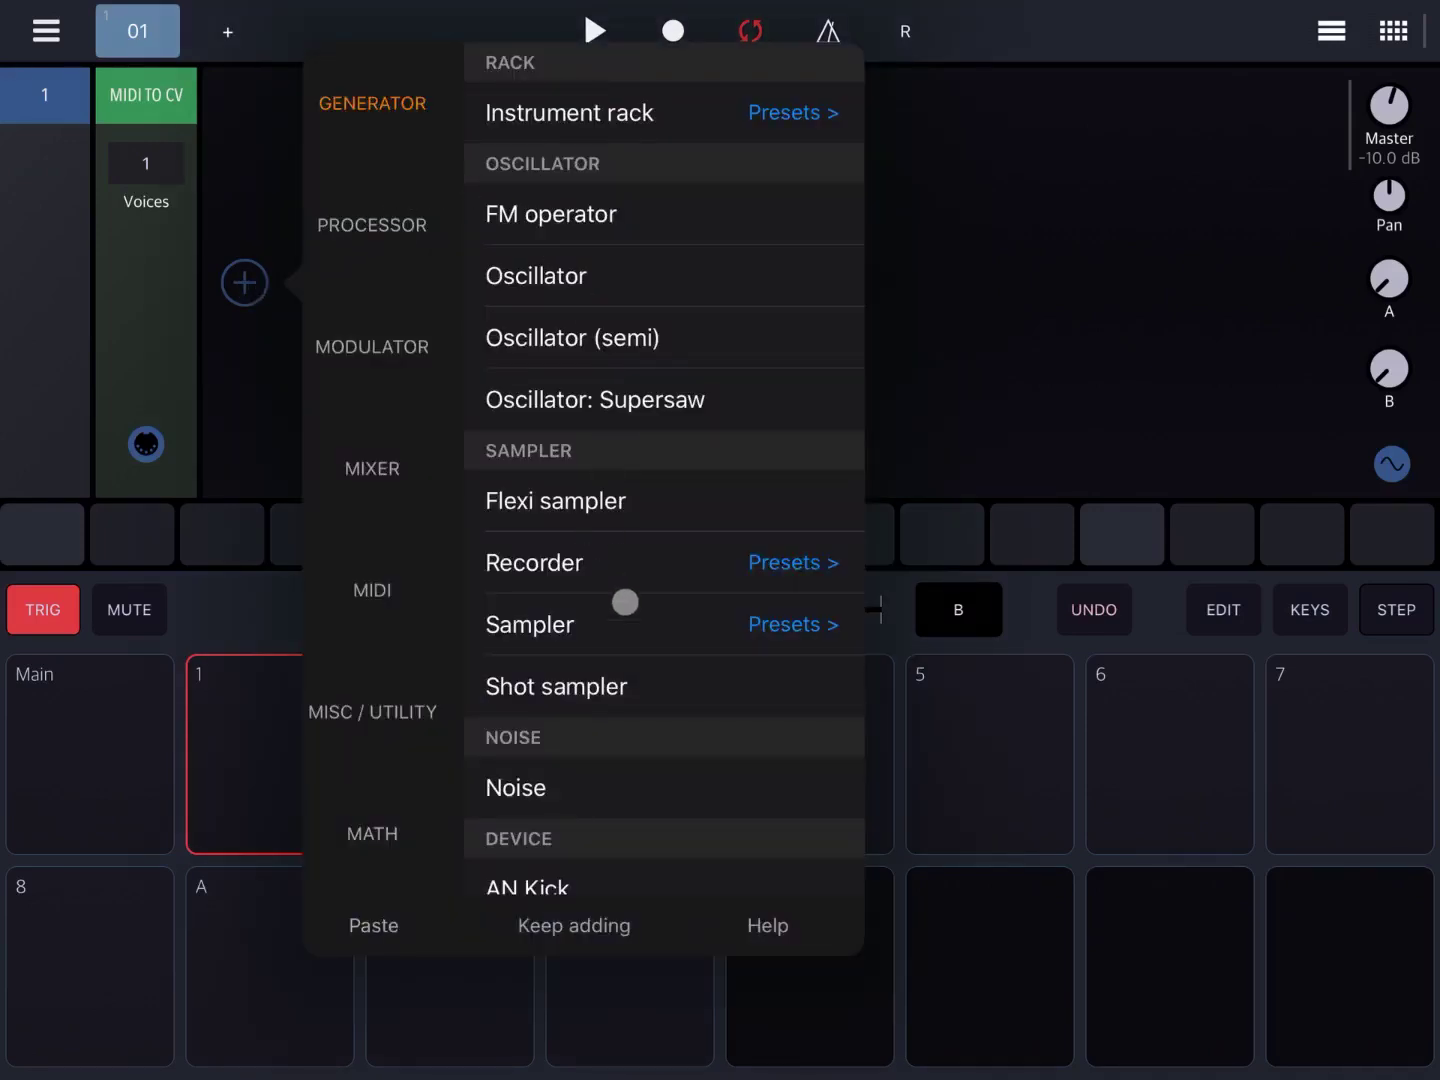
pyautogui.click(825, 628)
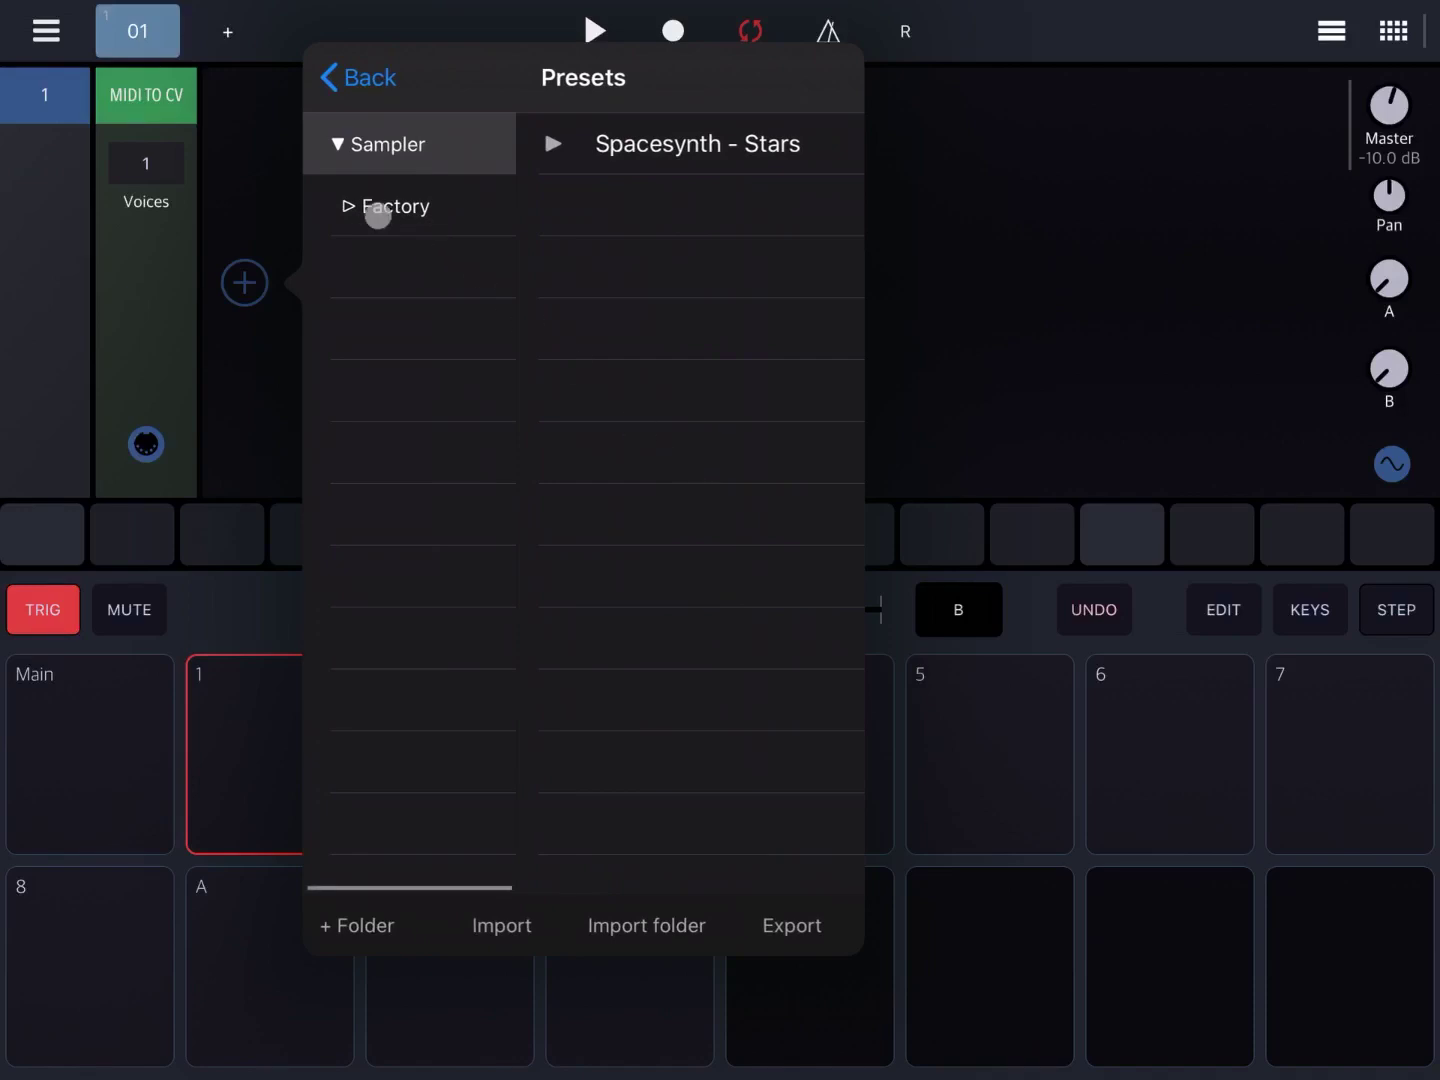
pyautogui.click(348, 206)
pyautogui.click(363, 270)
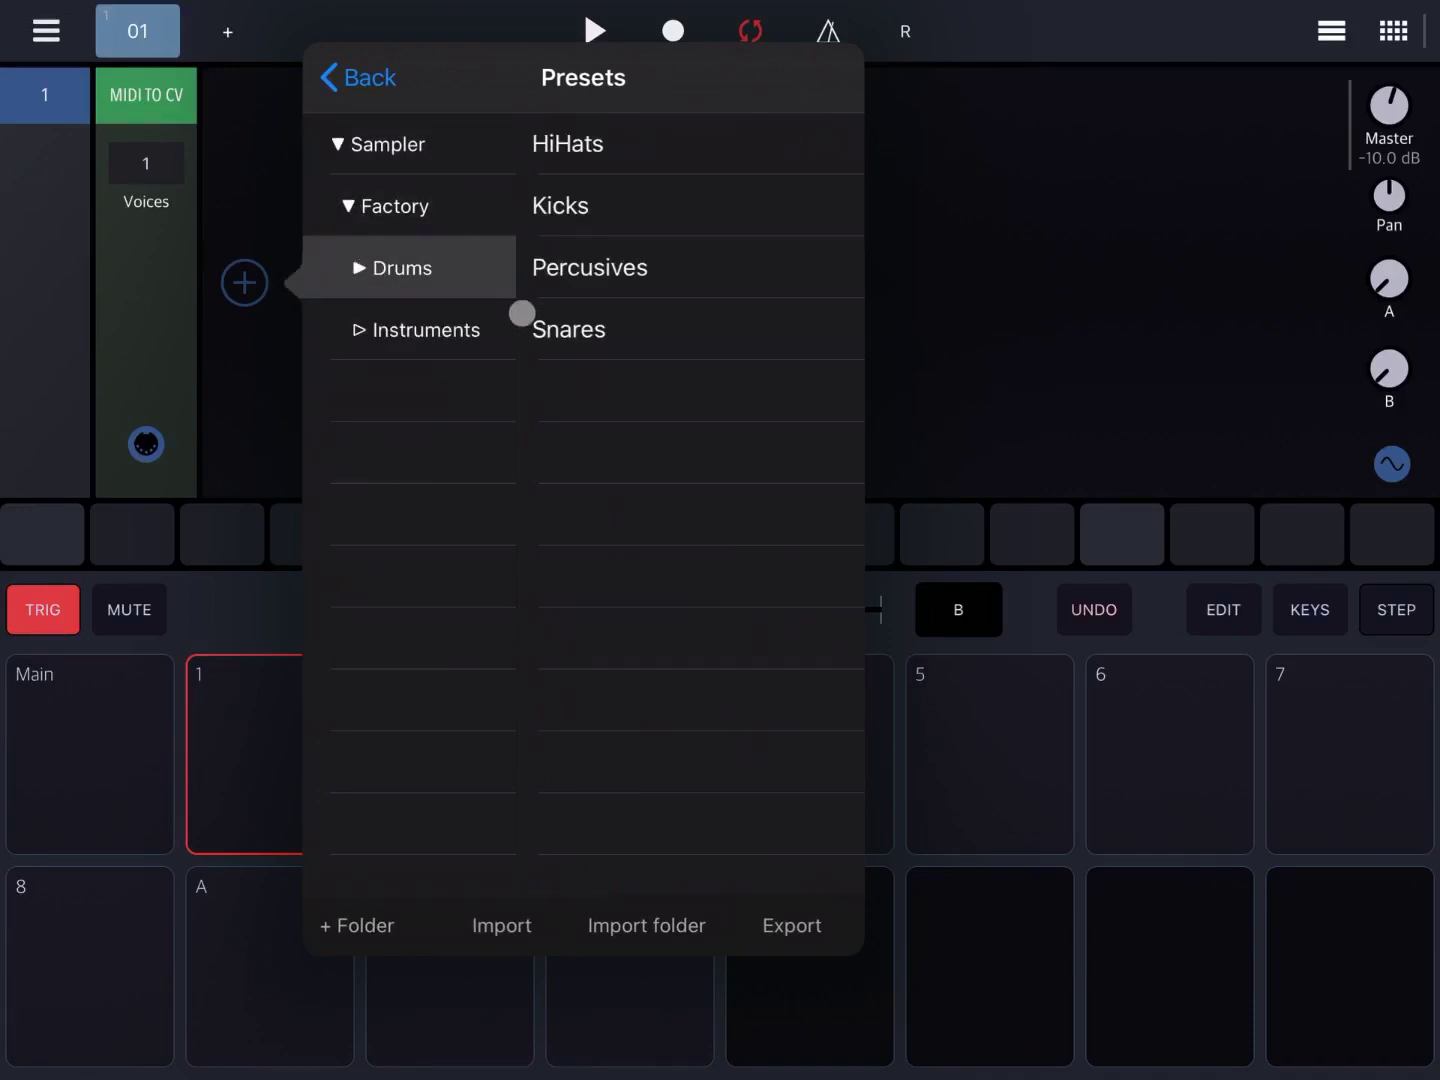
# Load the Kicks sampler, place kicks on steps 1, 5, 9 and 13, and audition.
pyautogui.click(620, 214)
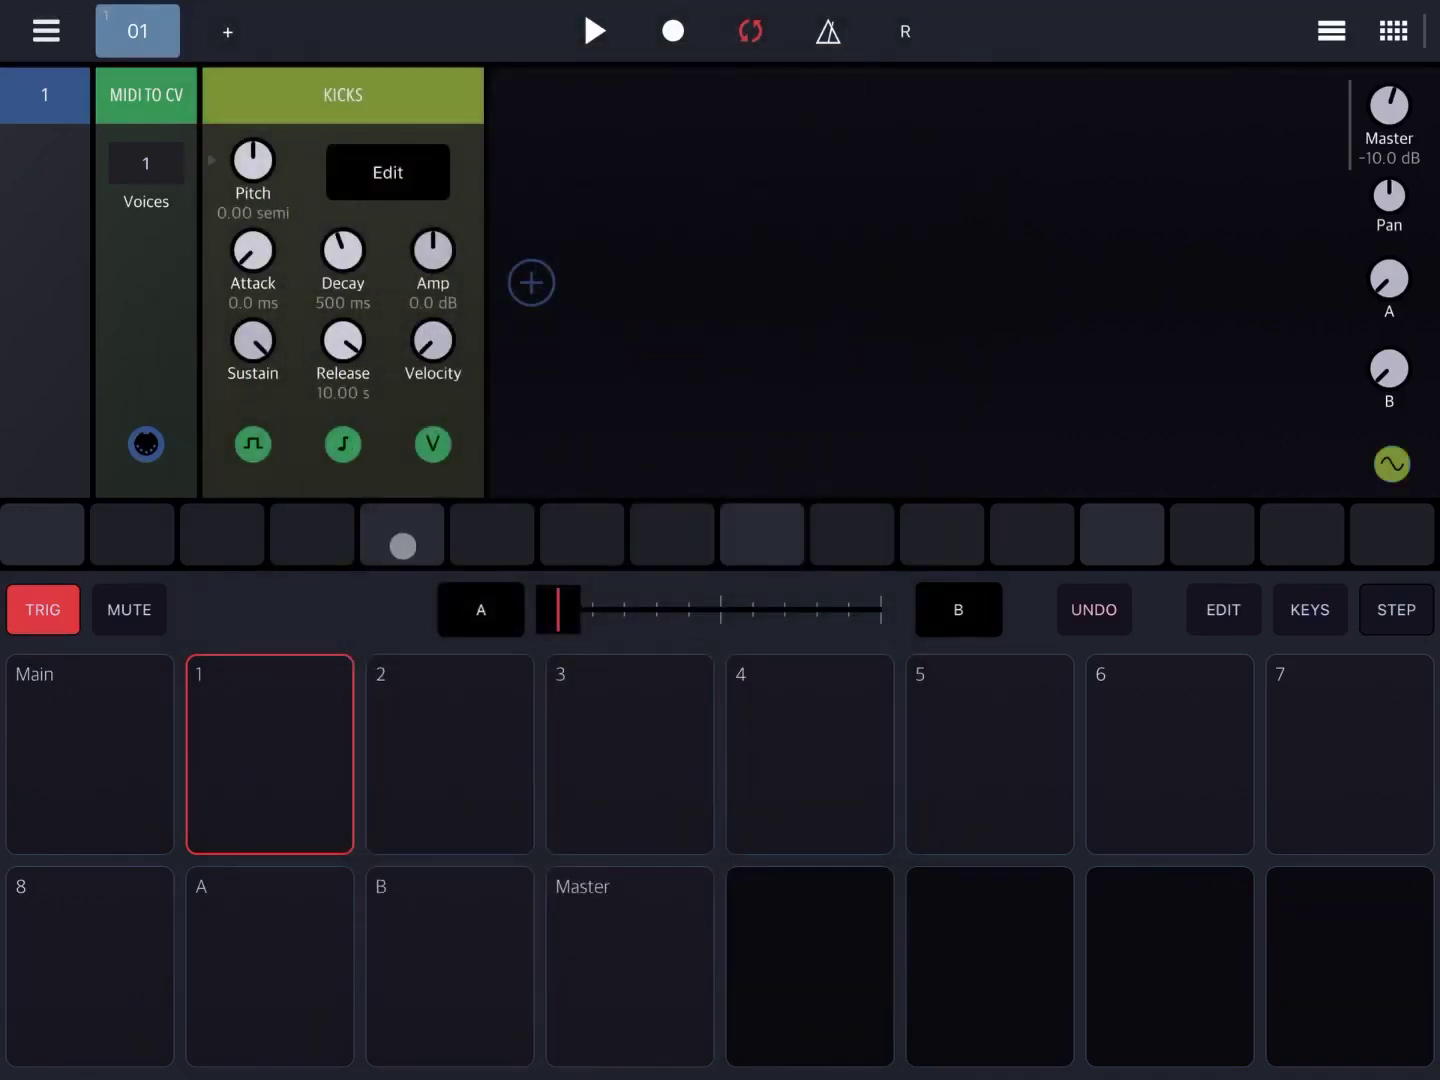
pyautogui.click(64, 550)
pyautogui.click(389, 533)
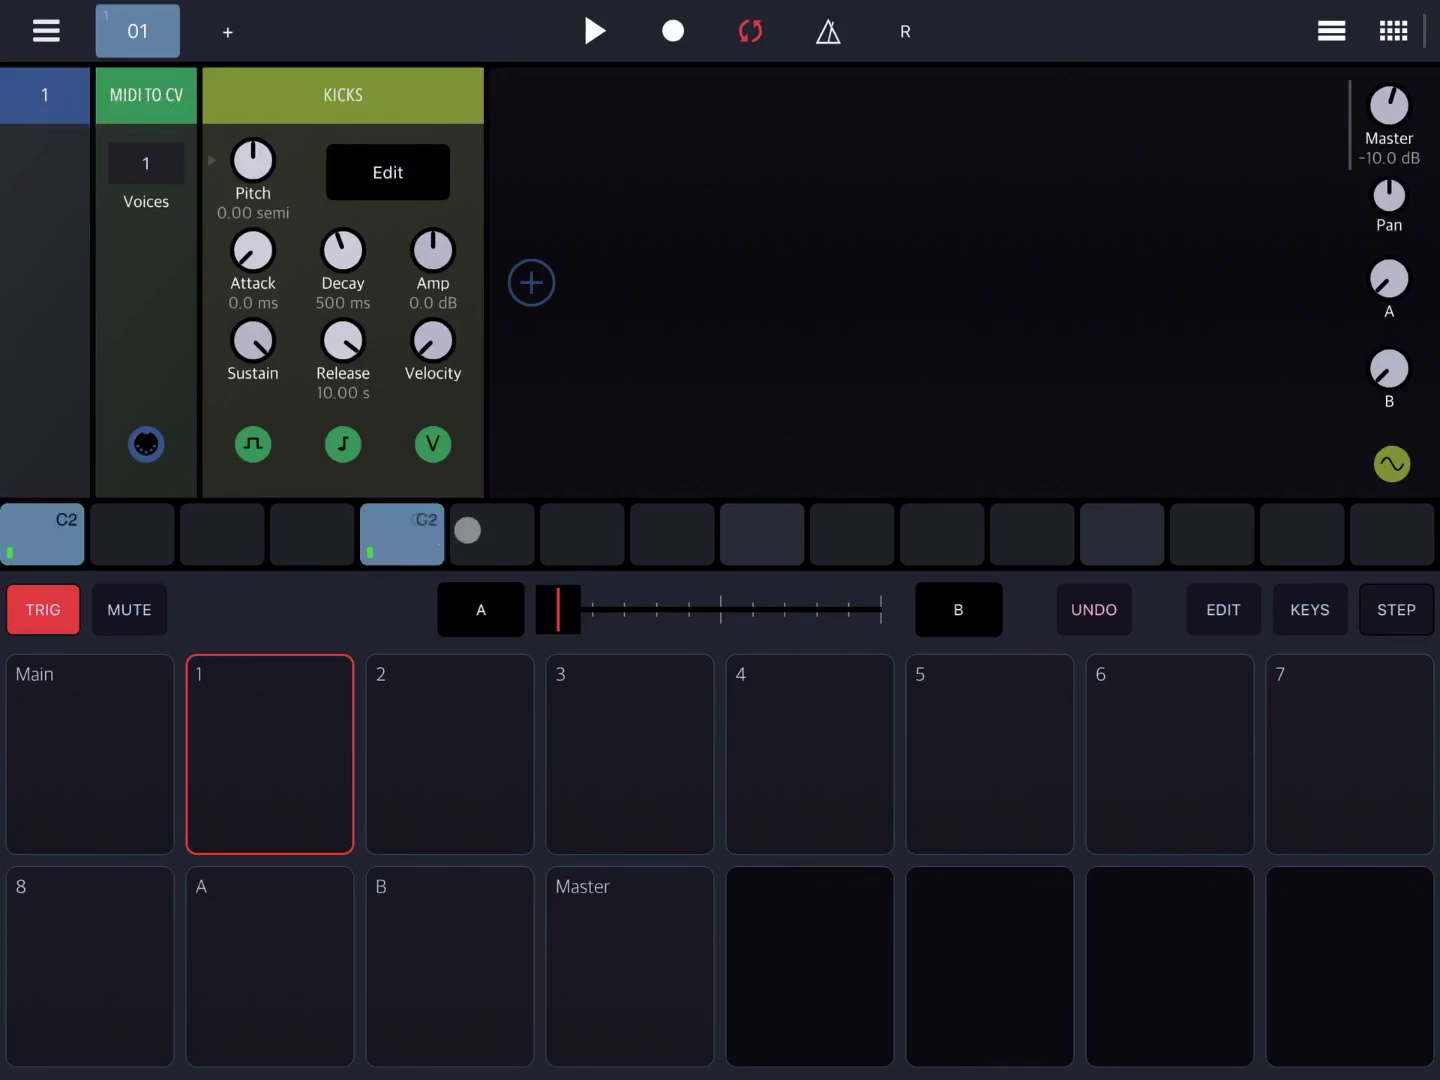
pyautogui.click(768, 524)
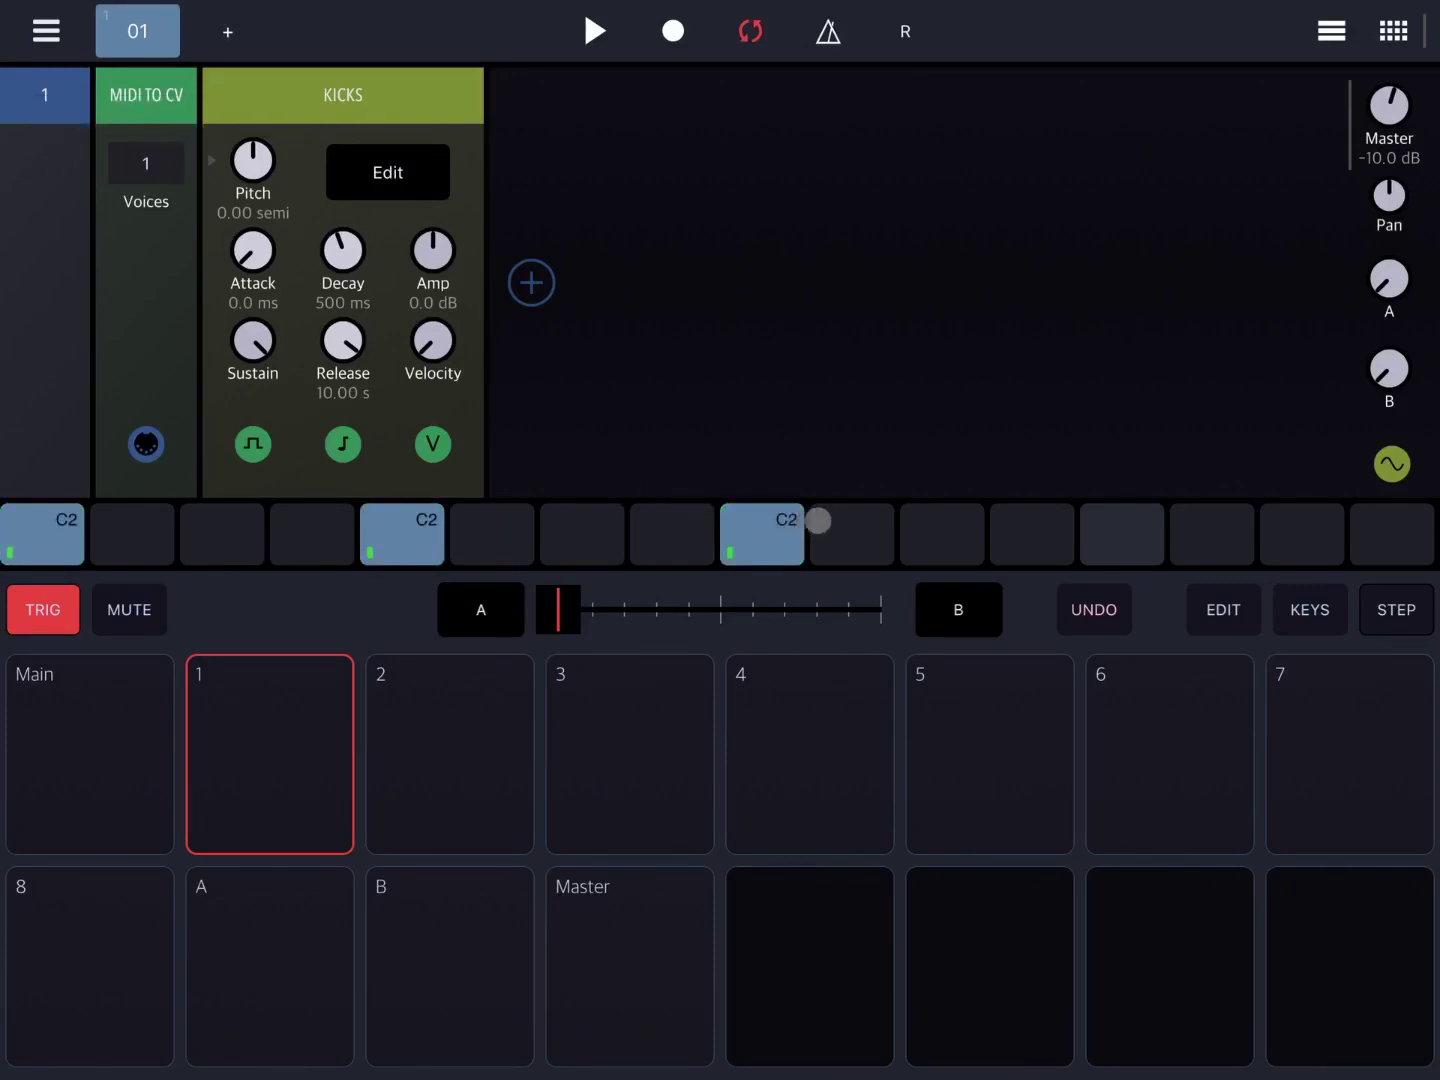
pyautogui.click(1139, 528)
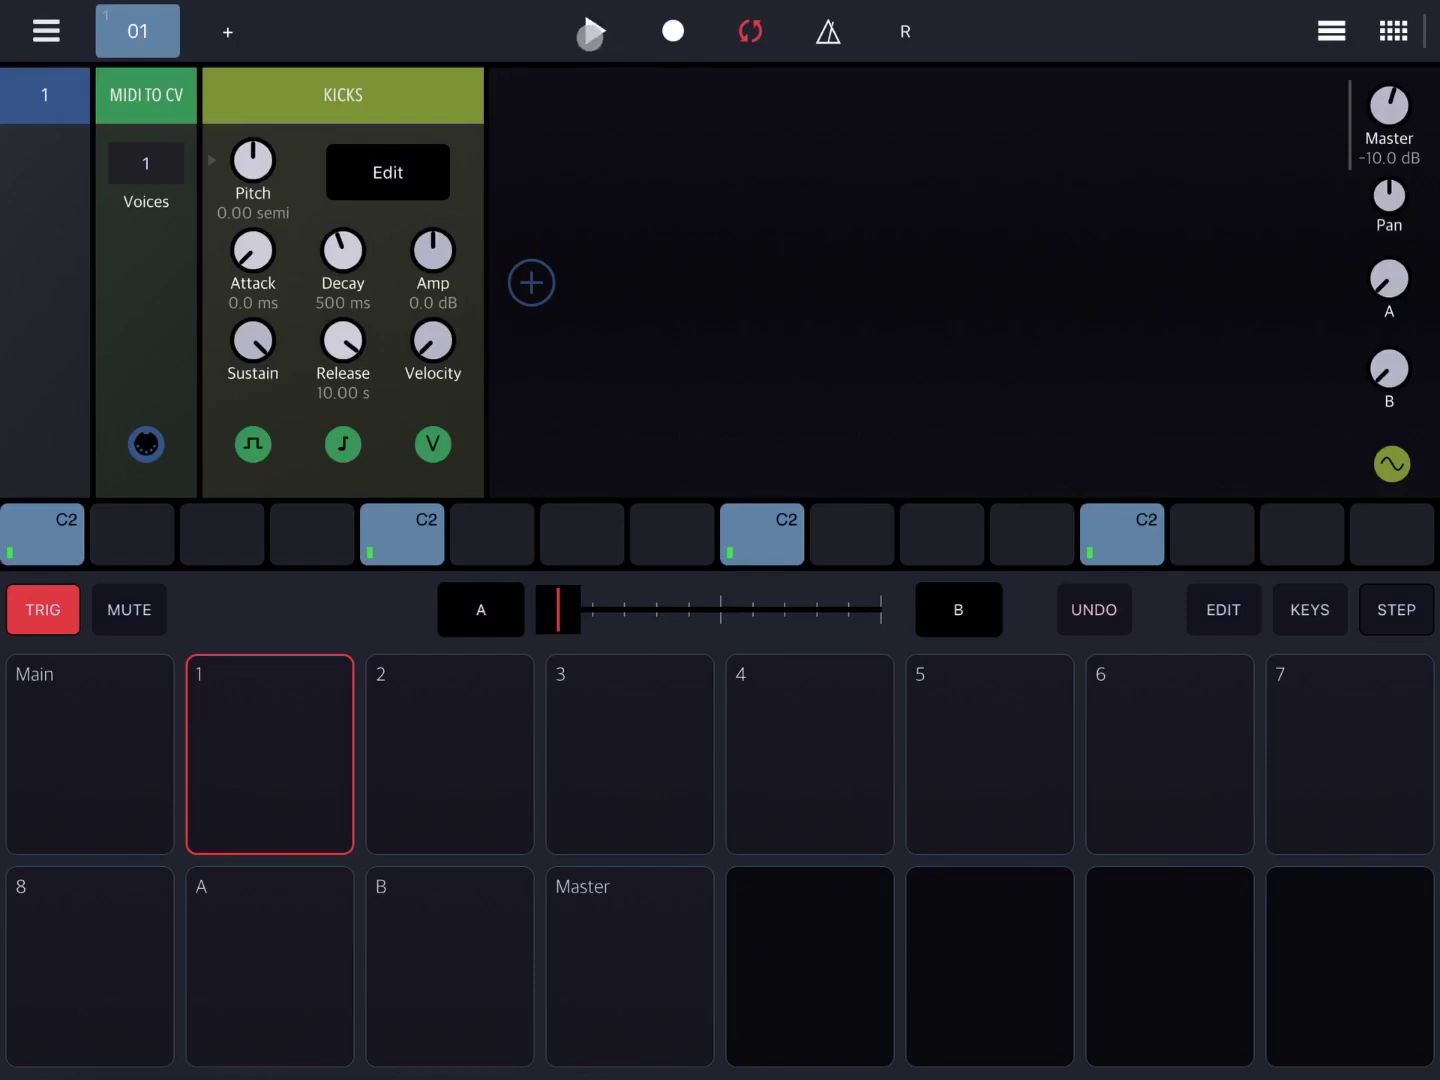
pyautogui.click(589, 34)
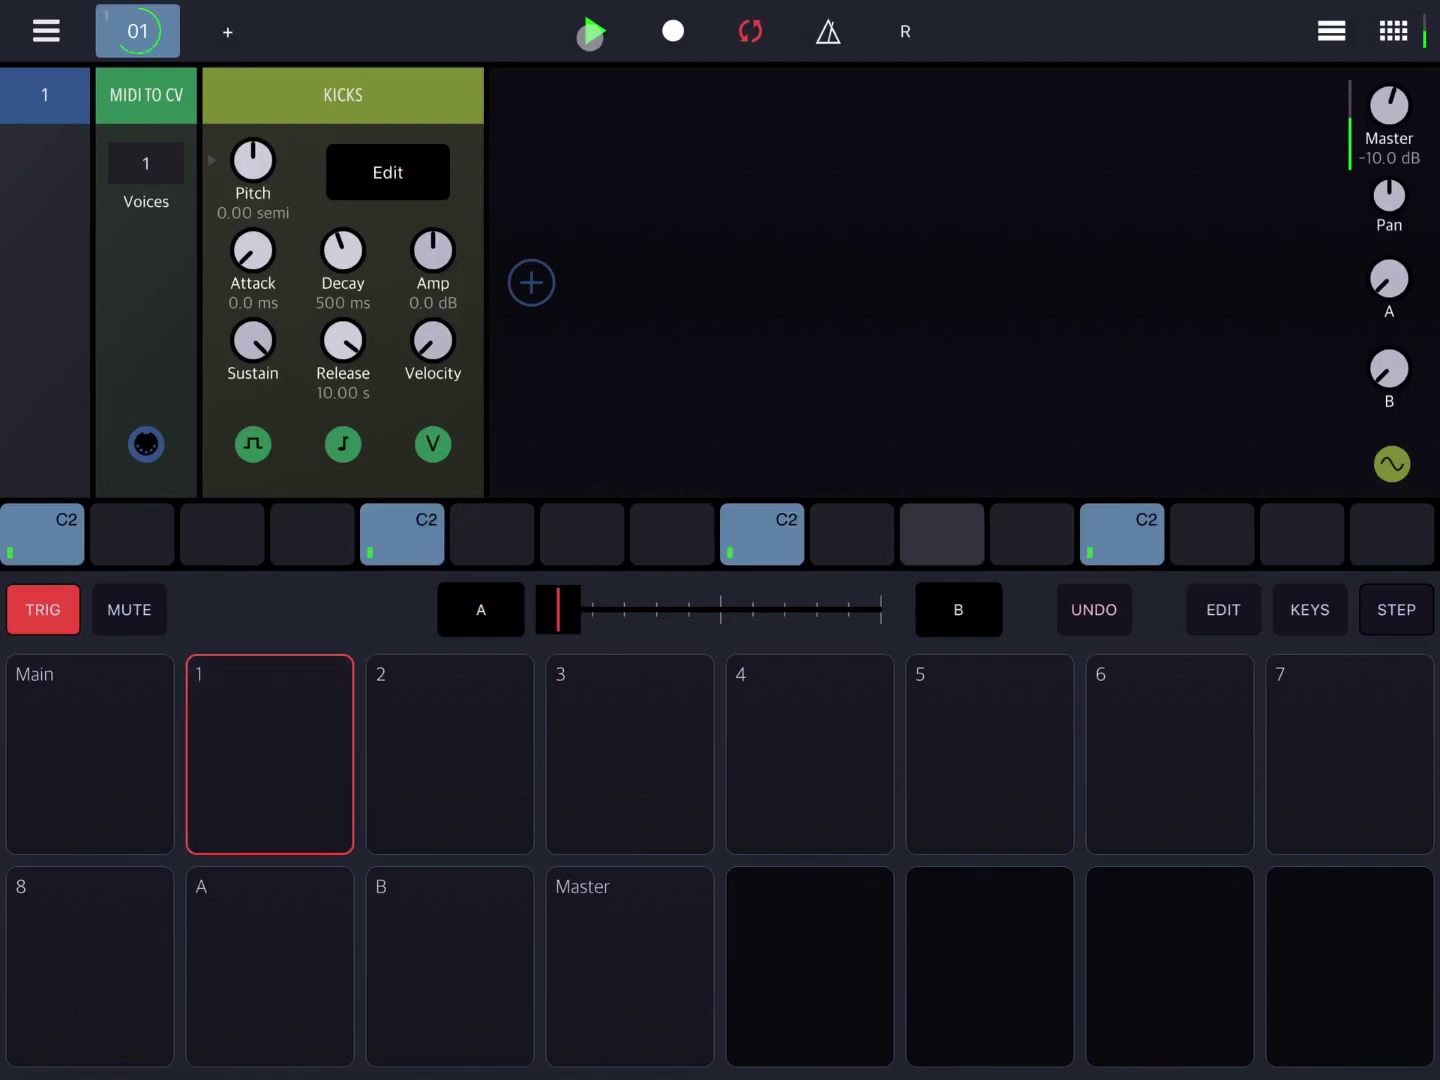
pyautogui.click(589, 33)
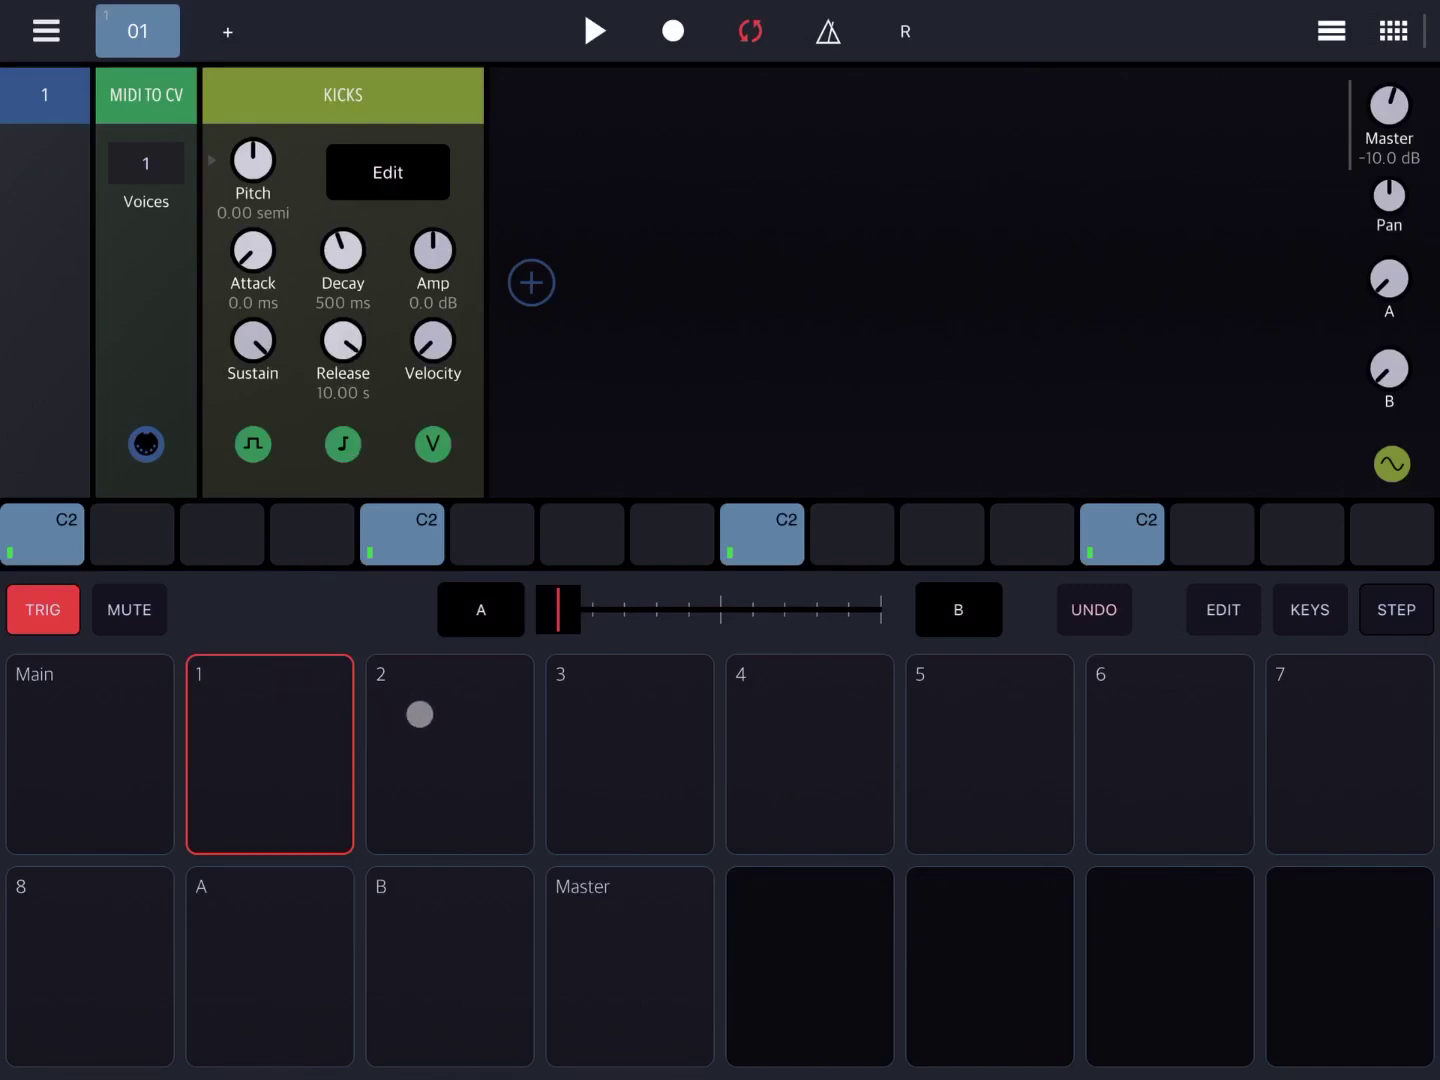
# Select track 2 and browse the Factory instrument-rack presets toward the Dust pads.
pyautogui.click(435, 720)
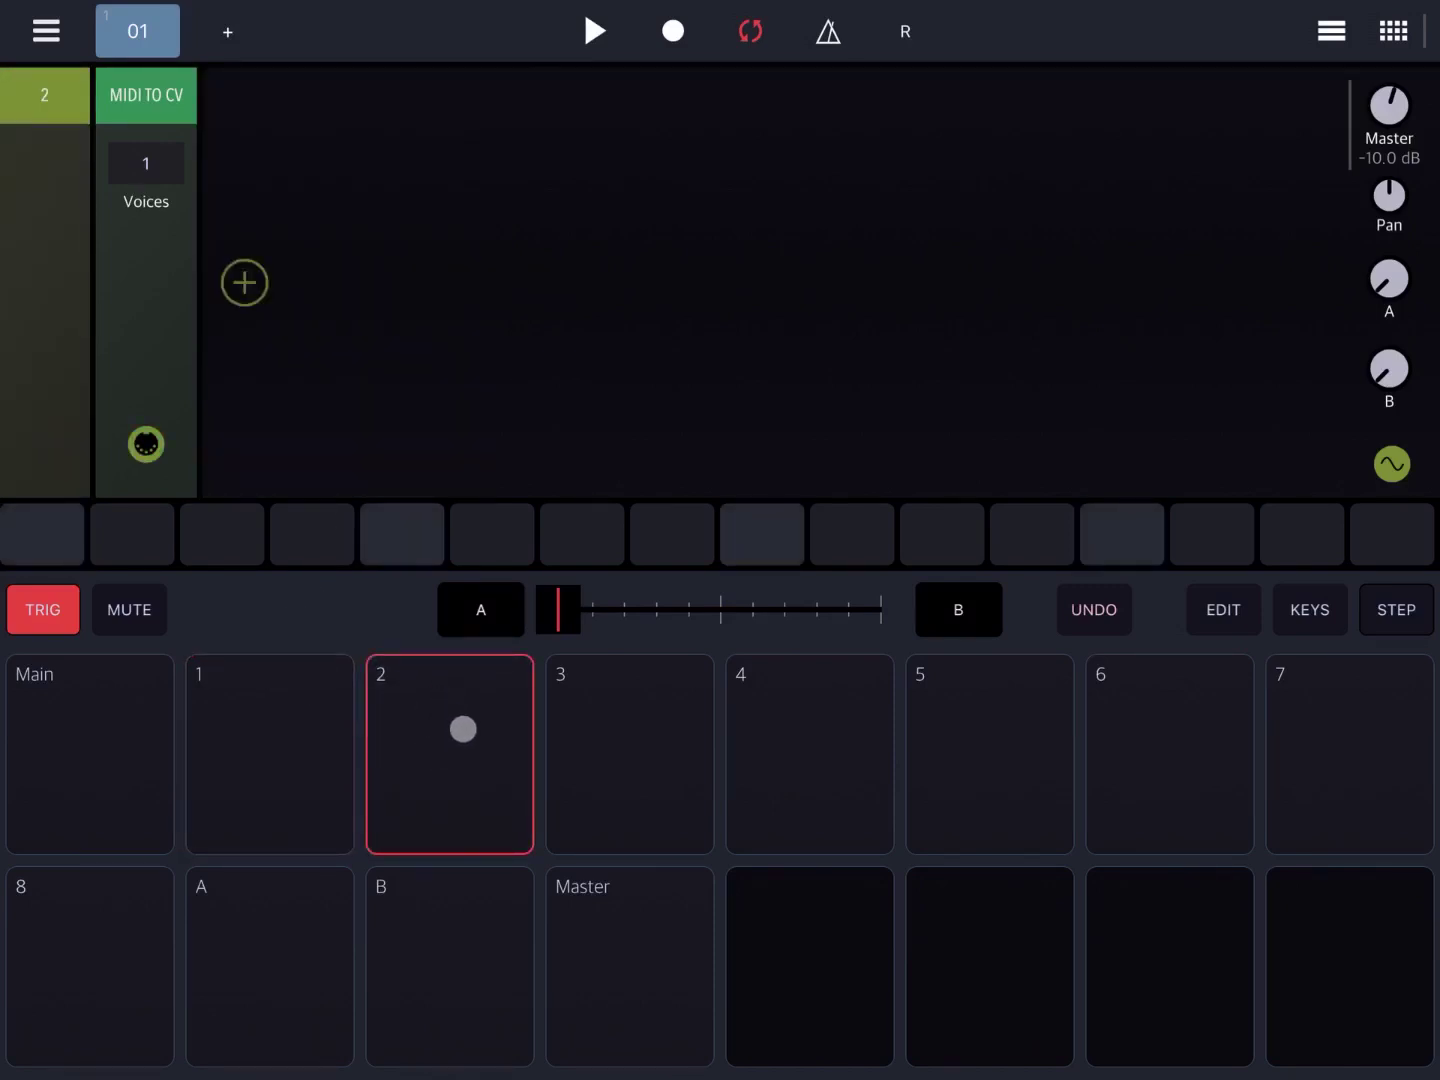
pyautogui.click(244, 282)
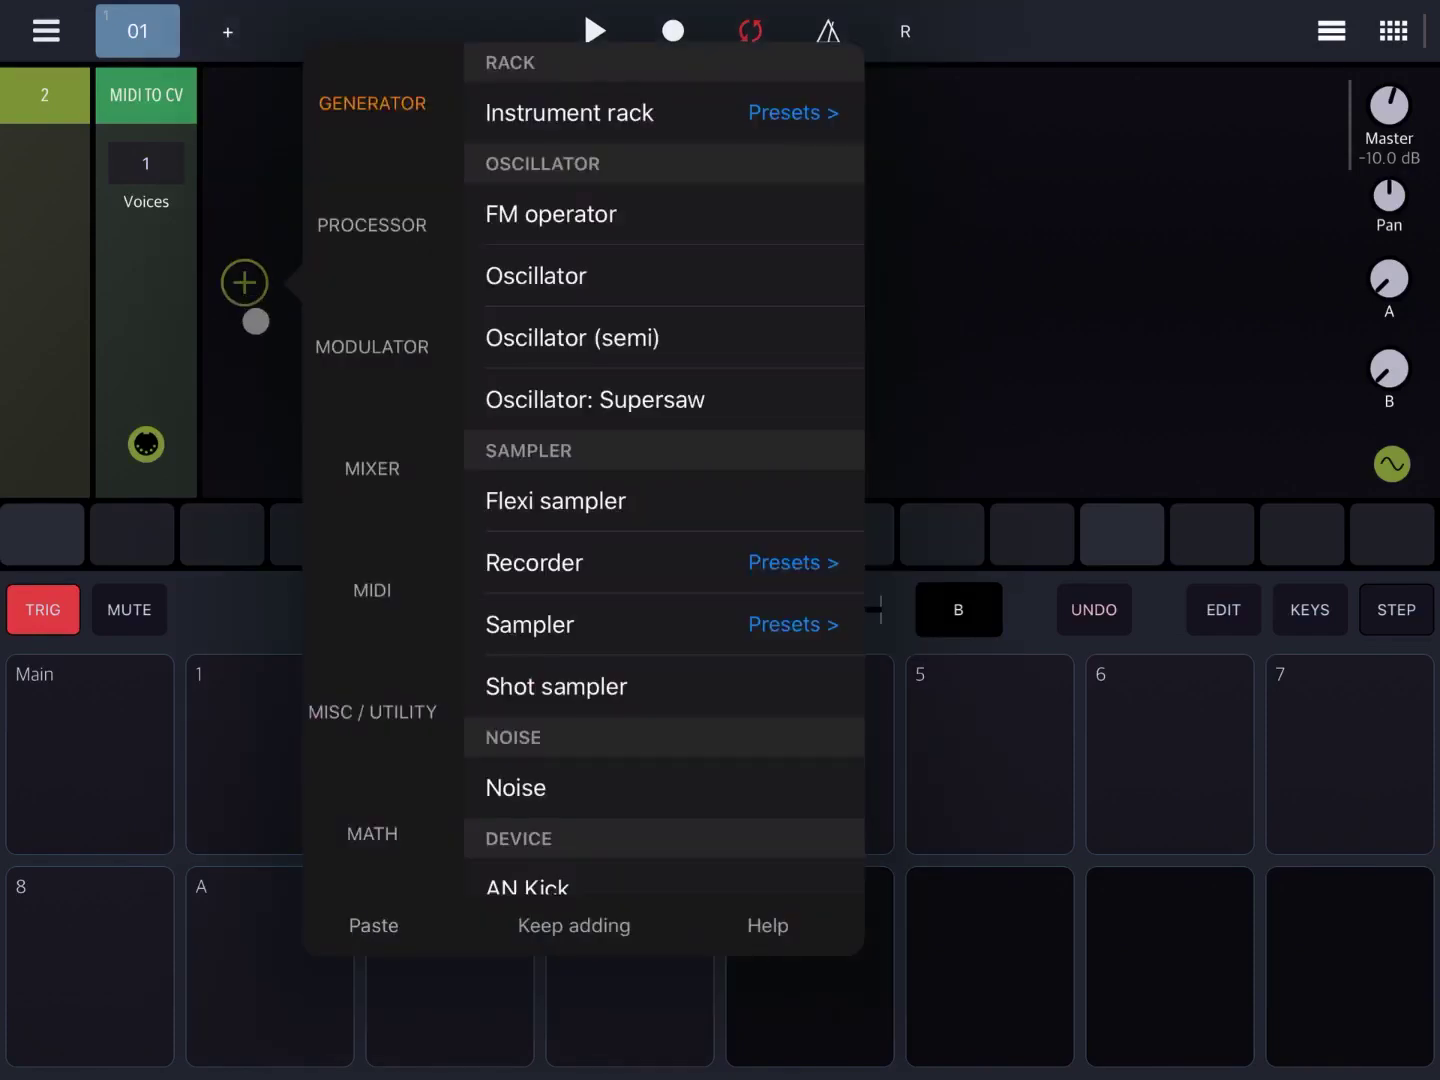
pyautogui.click(790, 117)
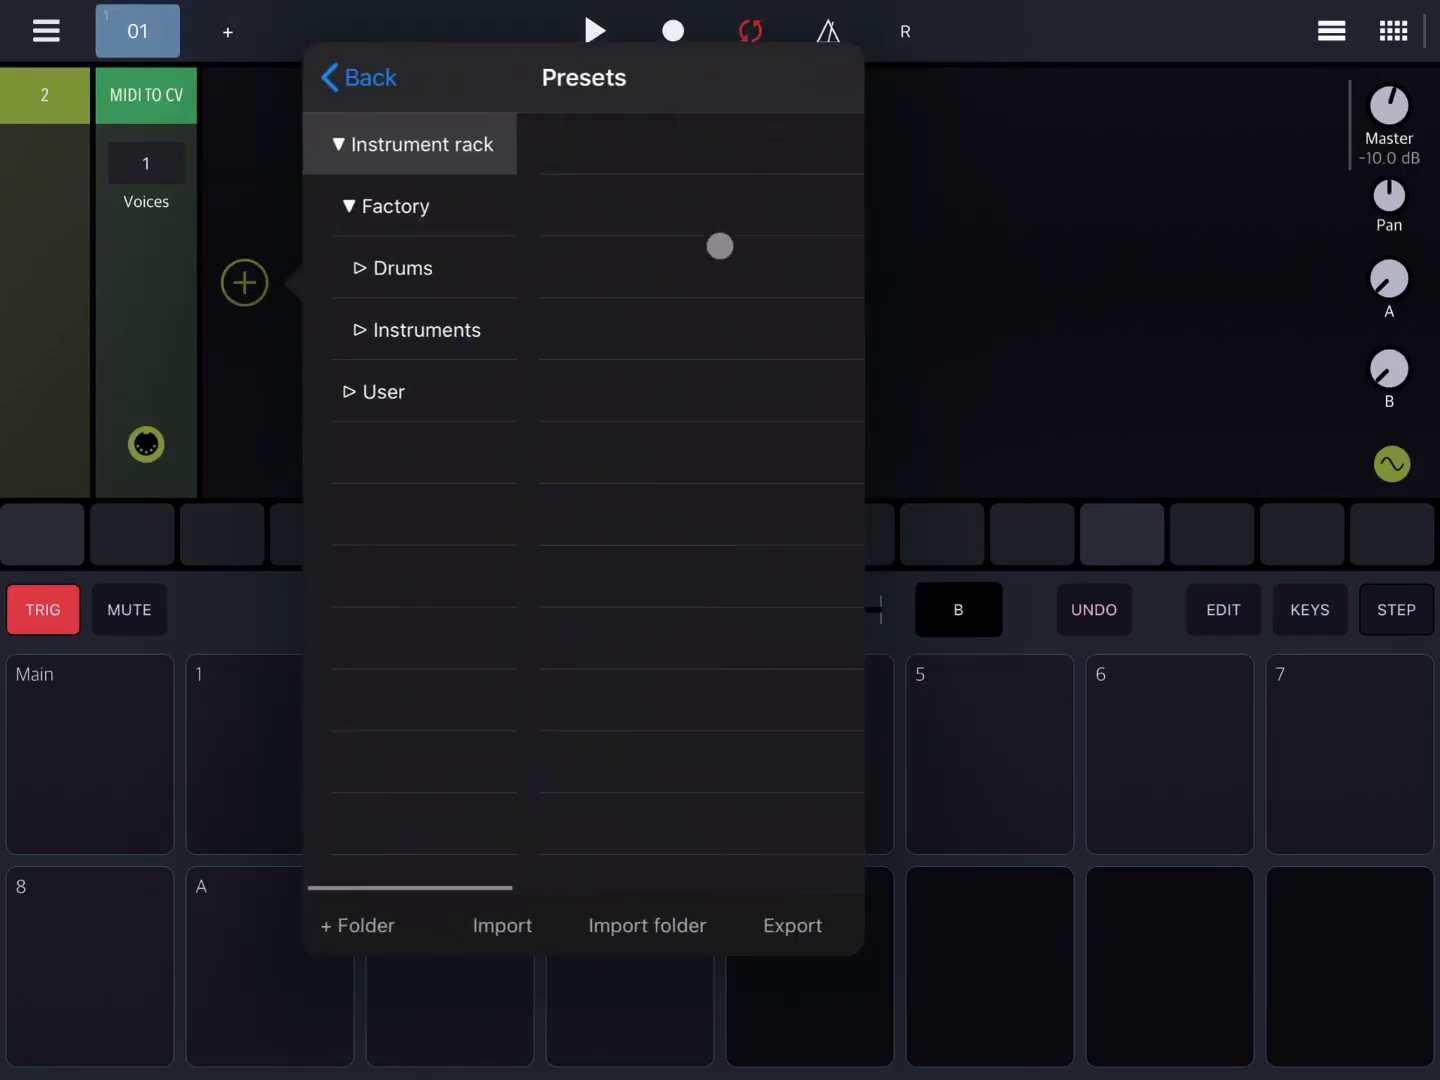
pyautogui.click(358, 331)
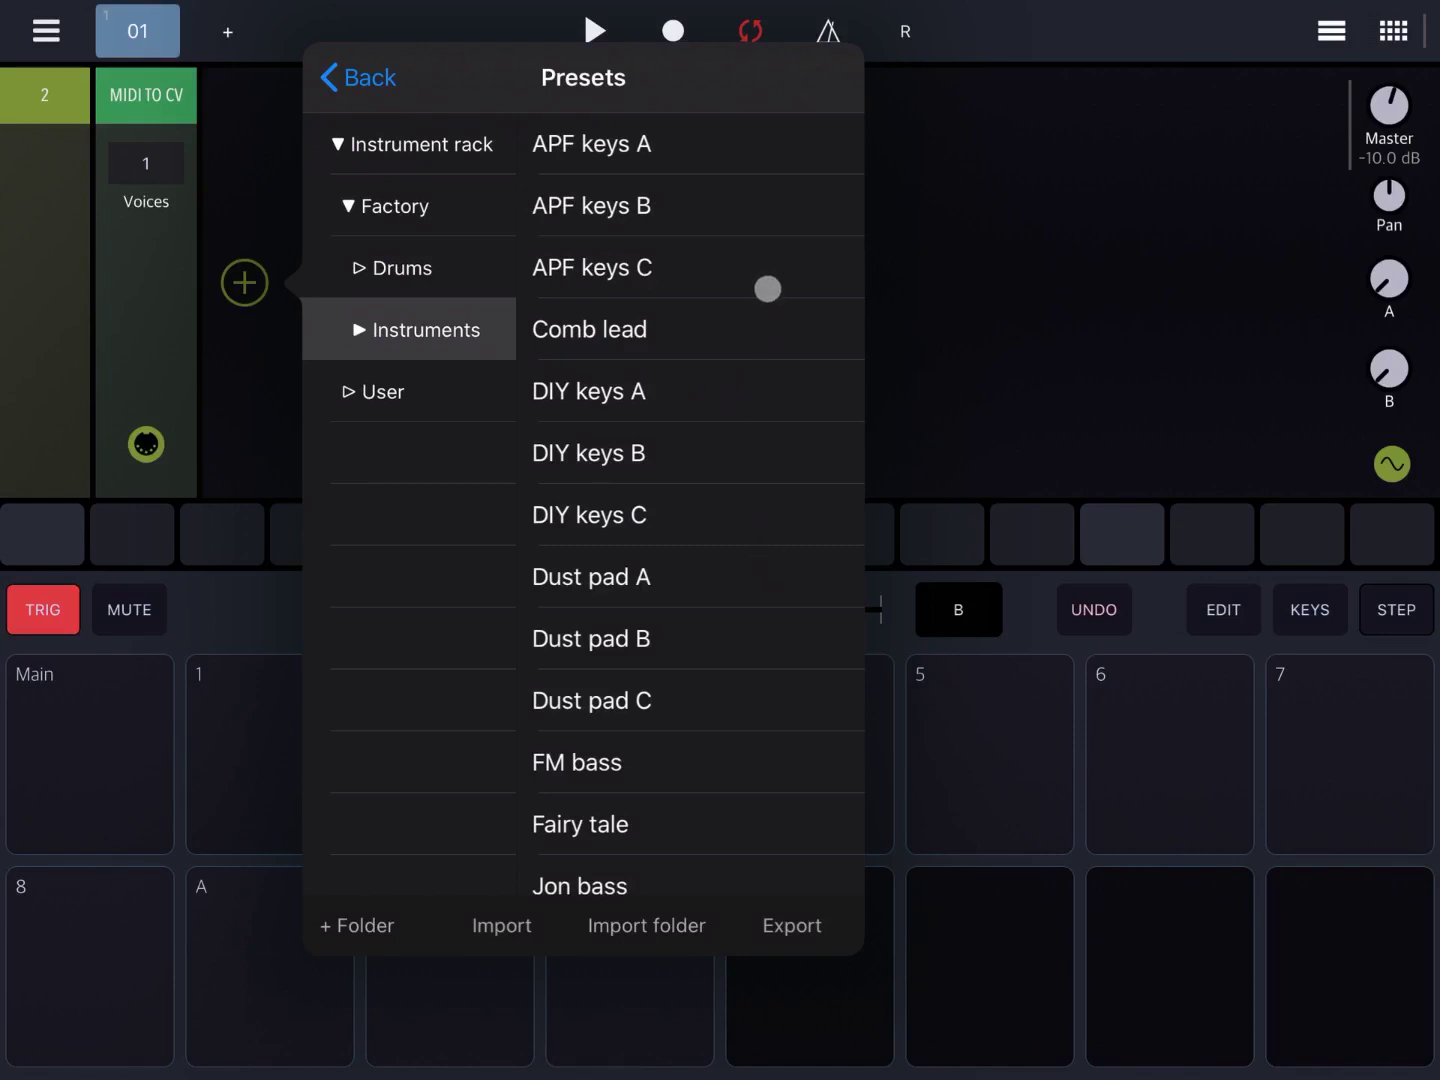
pyautogui.scroll(-2, 768, 289)
pyautogui.scroll(-5, 766, 293)
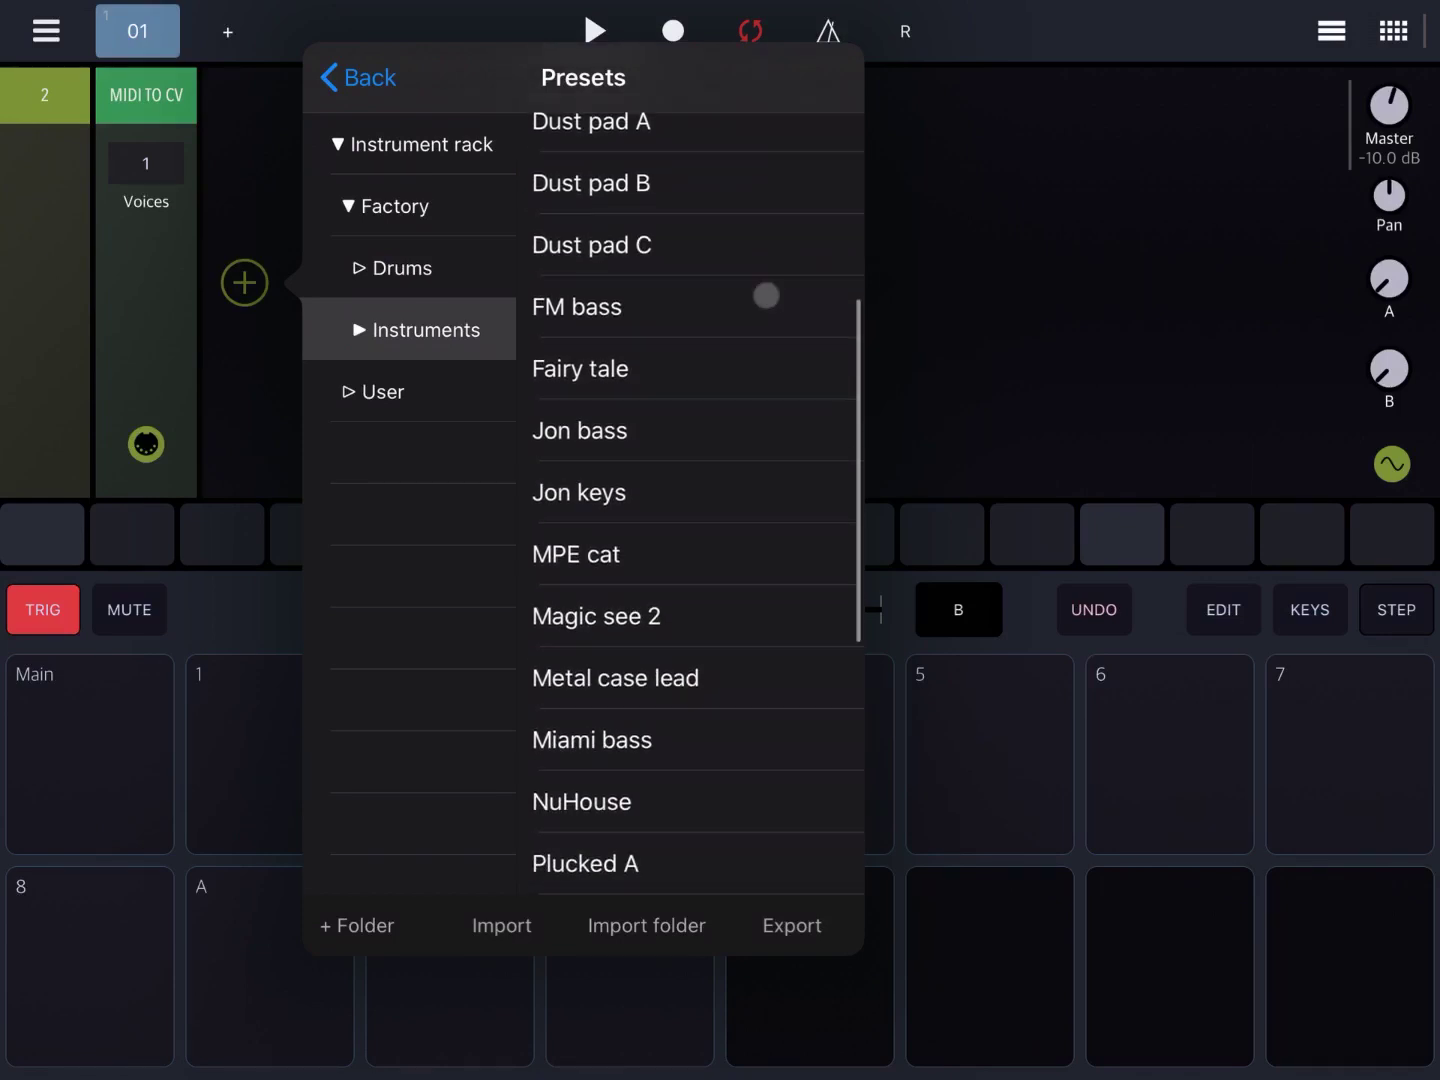
pyautogui.scroll(-2, 766, 296)
pyautogui.scroll(-2, 749, 311)
pyautogui.scroll(-2, 749, 318)
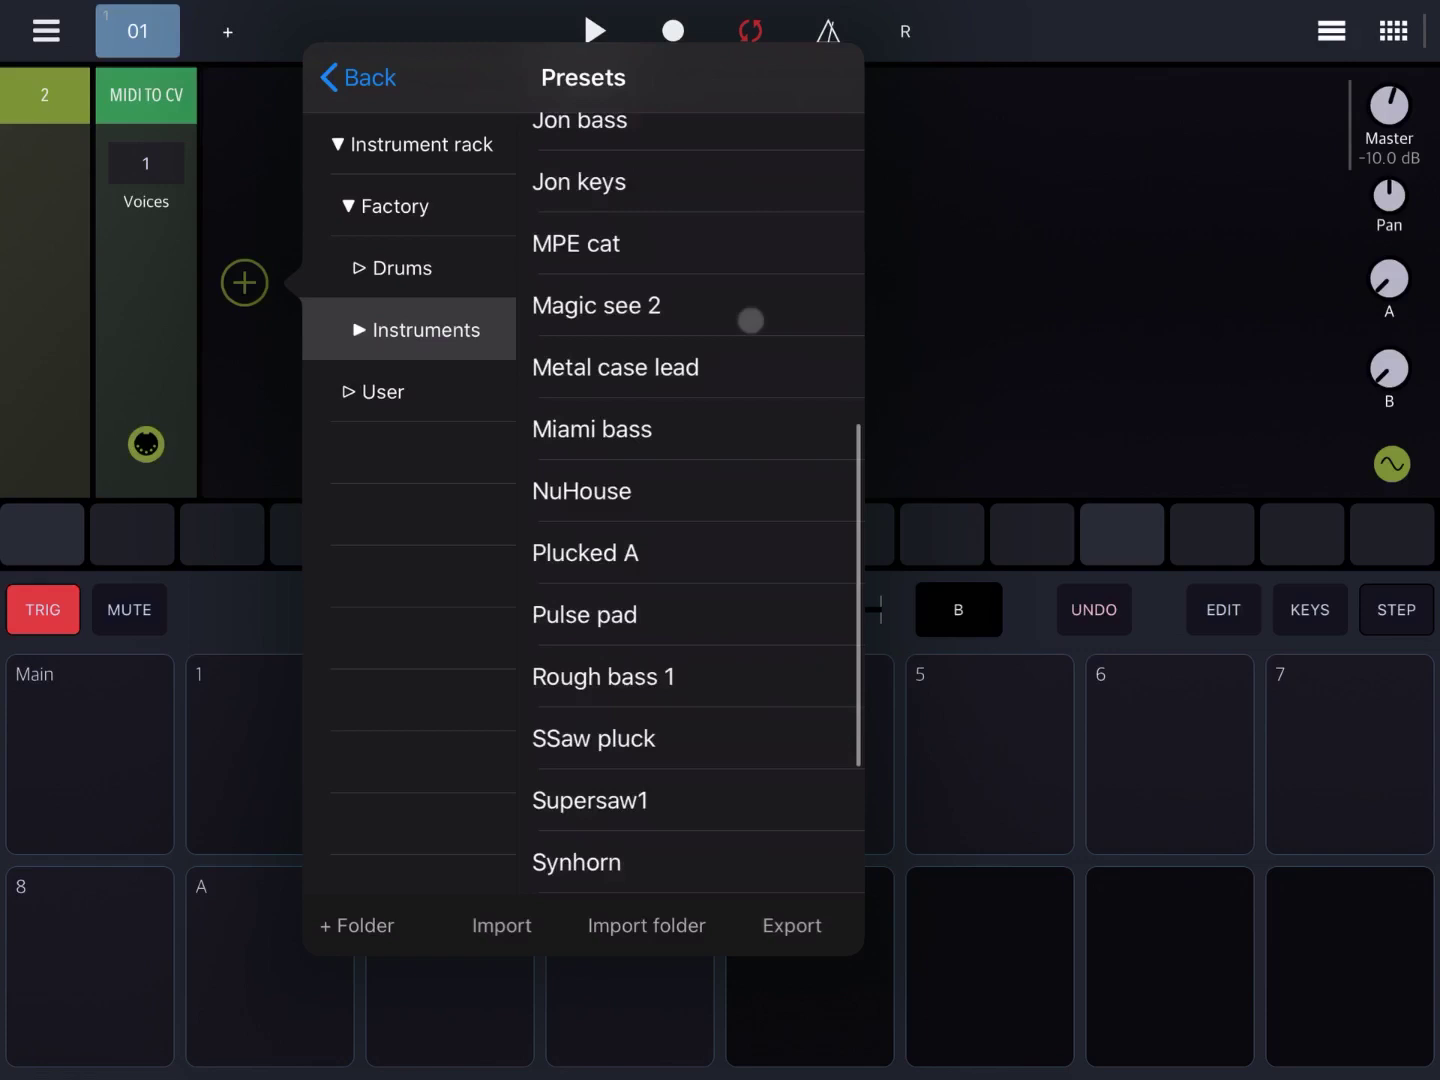
pyautogui.scroll(-2, 750, 326)
pyautogui.scroll(-2, 740, 368)
pyautogui.scroll(-2, 735, 379)
pyautogui.scroll(-1, 731, 385)
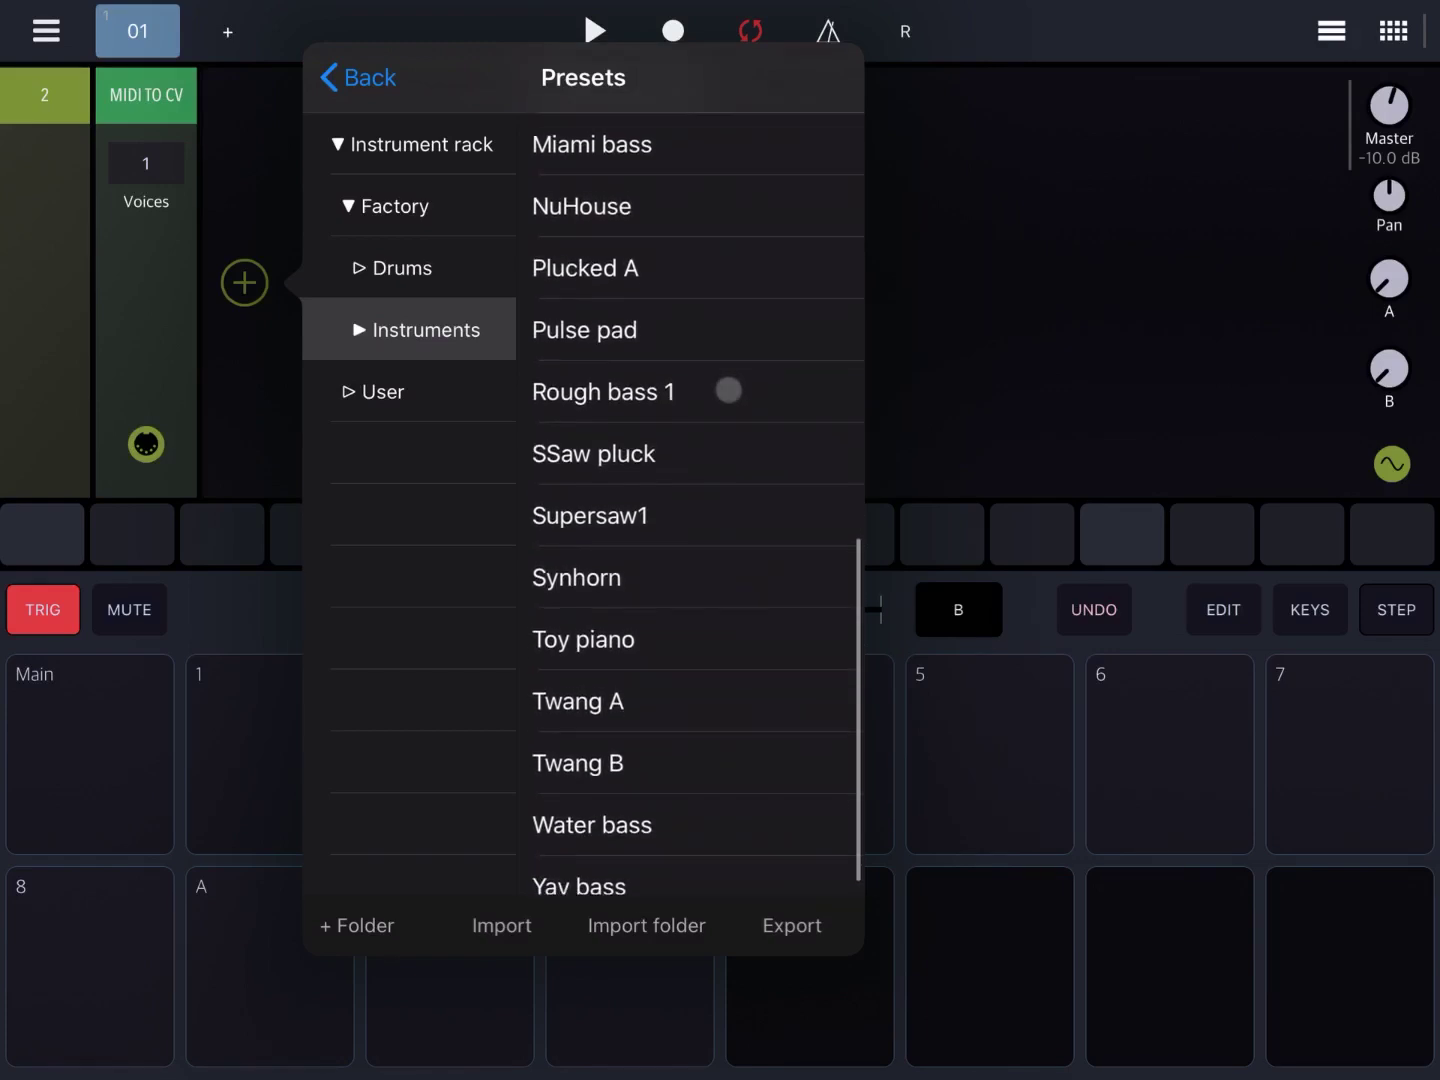
pyautogui.scroll(-1, 728, 400)
pyautogui.scroll(-1, 727, 408)
pyautogui.scroll(2, 727, 407)
pyautogui.scroll(4, 727, 405)
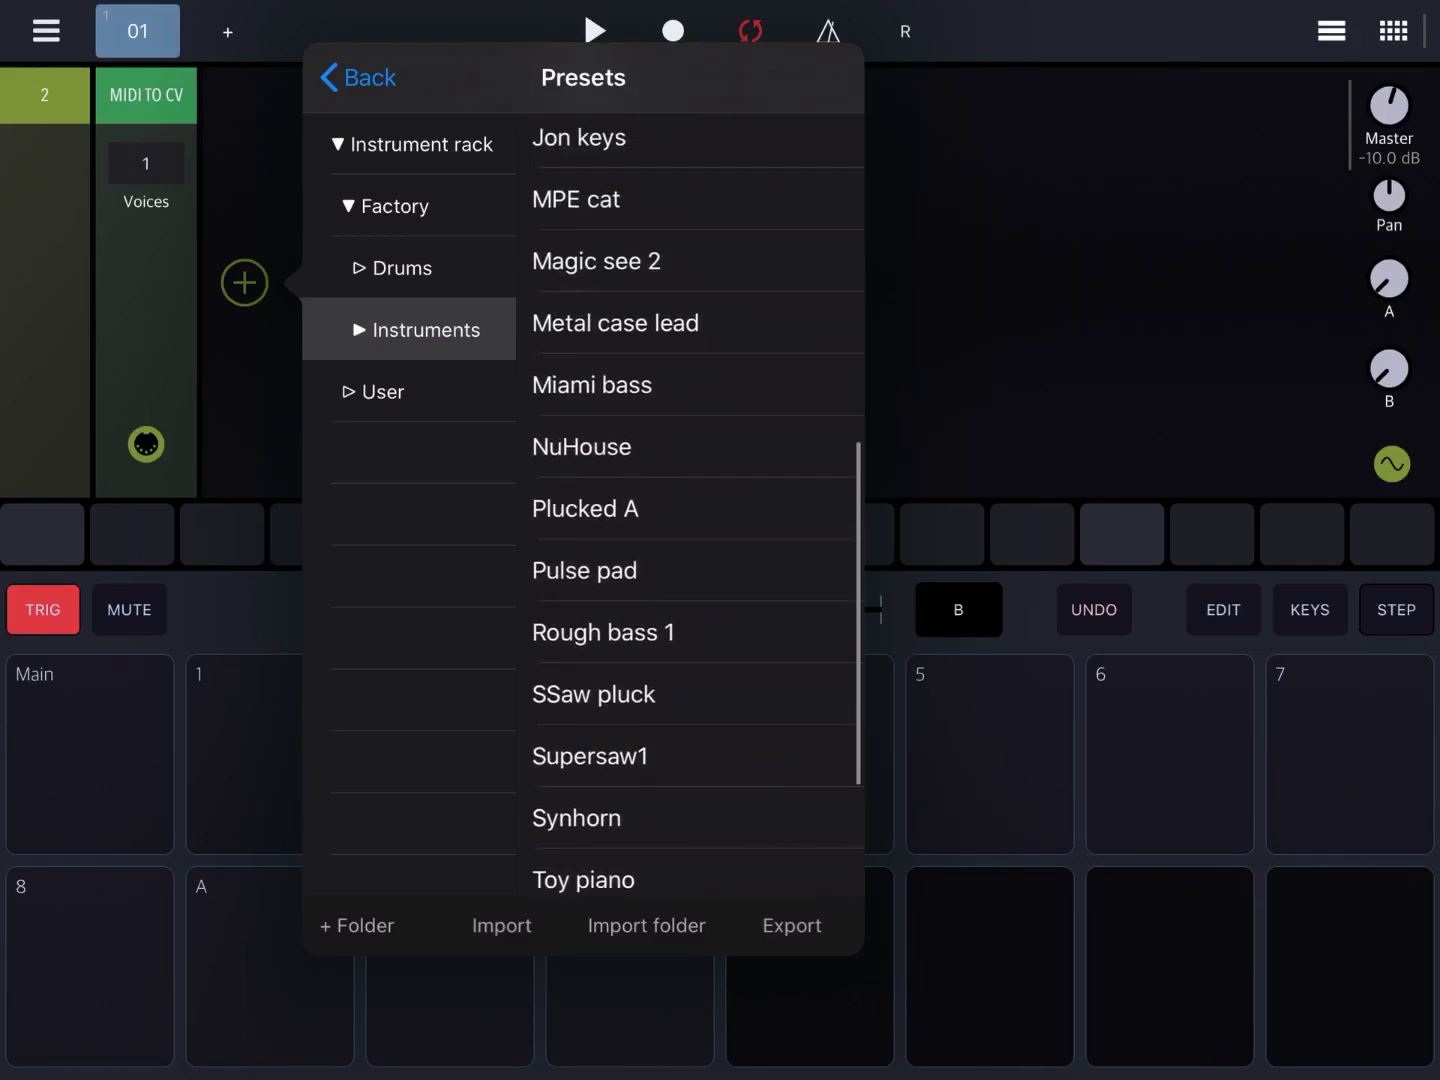
pyautogui.scroll(2, 727, 405)
pyautogui.scroll(2, 727, 405)
pyautogui.scroll(1, 727, 405)
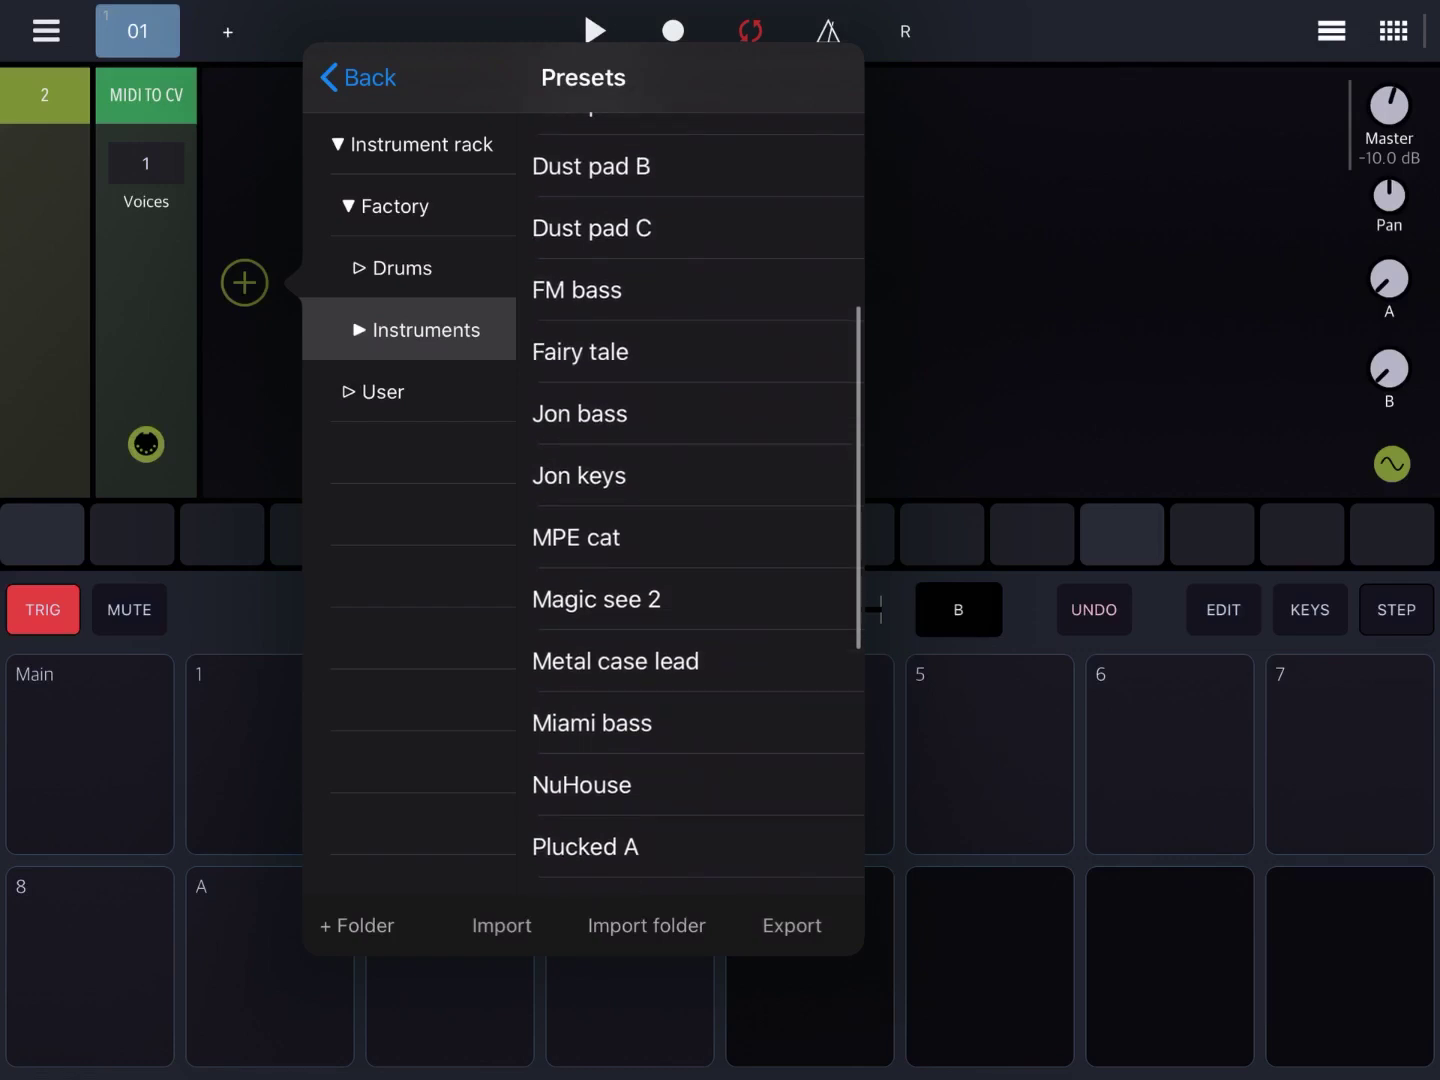
pyautogui.scroll(2, 727, 406)
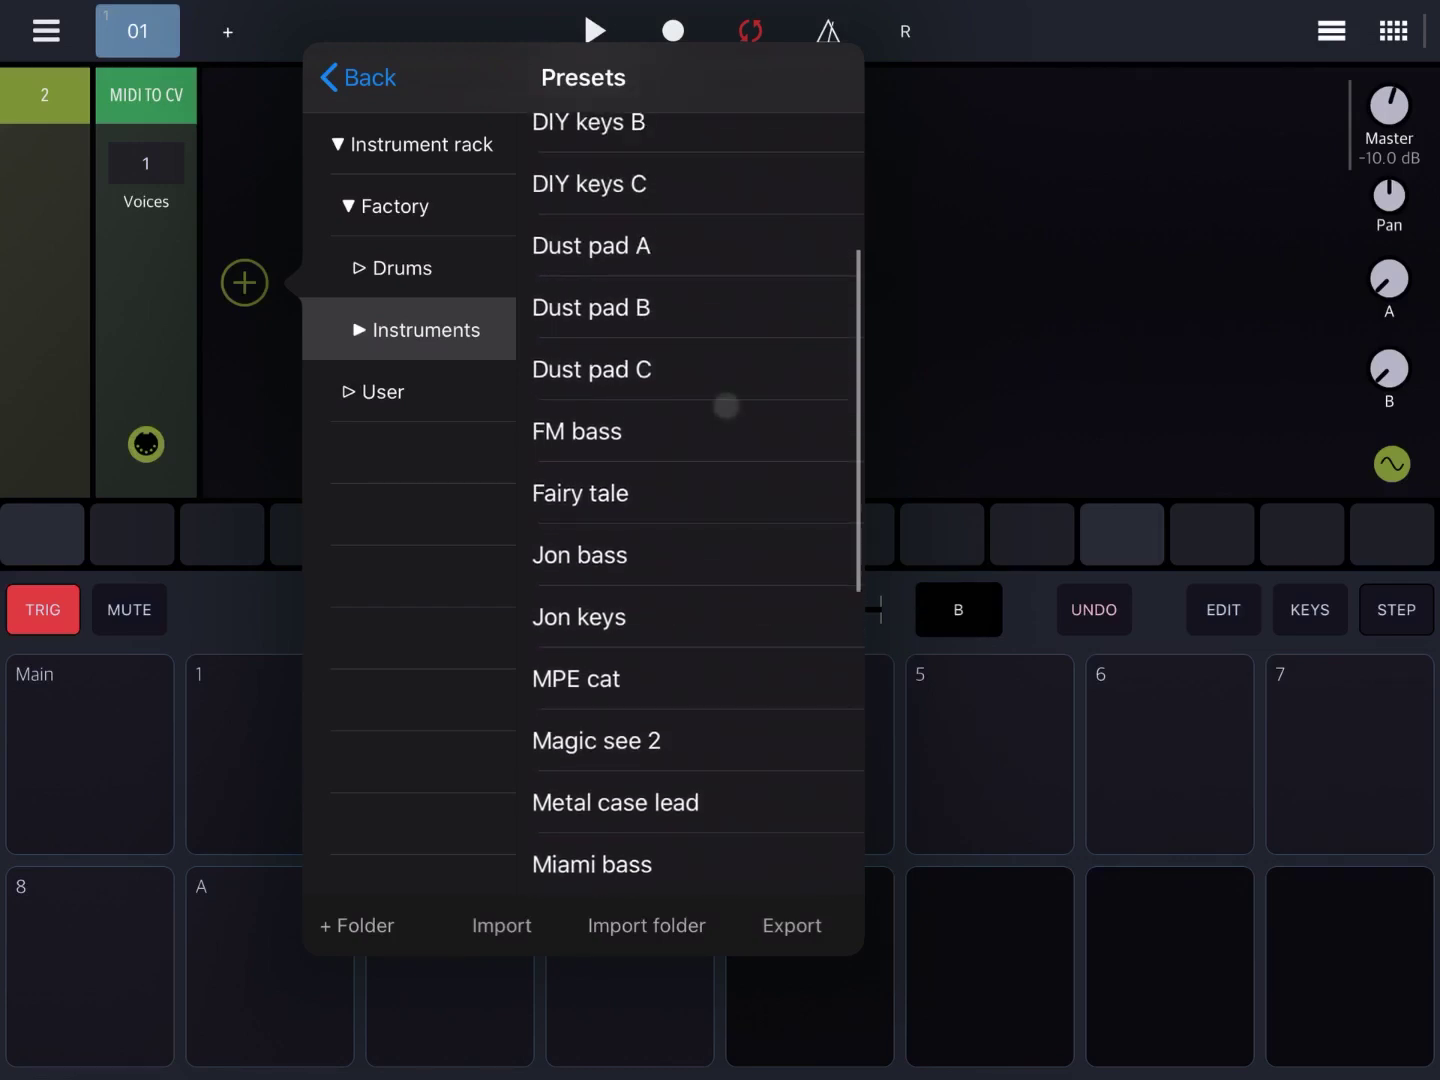
# Load Dust pad B on track 2, audition it, and scroll to its Shaper, Amp Env and Chorus.
pyautogui.click(685, 318)
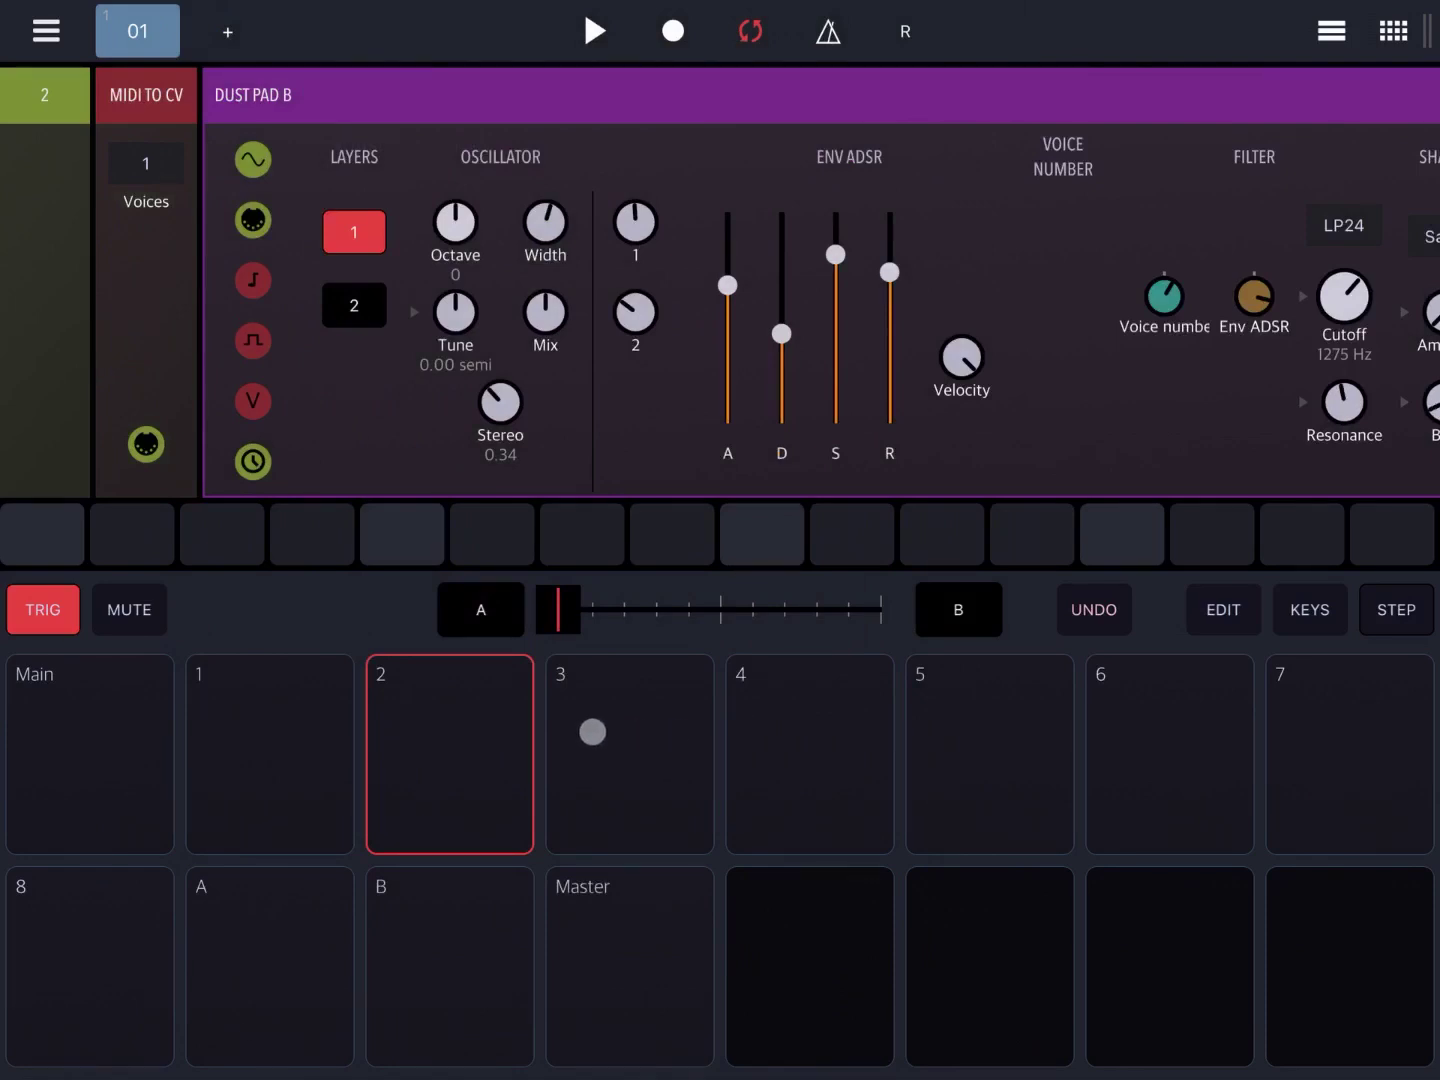
pyautogui.click(478, 764)
pyautogui.moveTo(1083, 361); pyautogui.dragTo(957, 361)
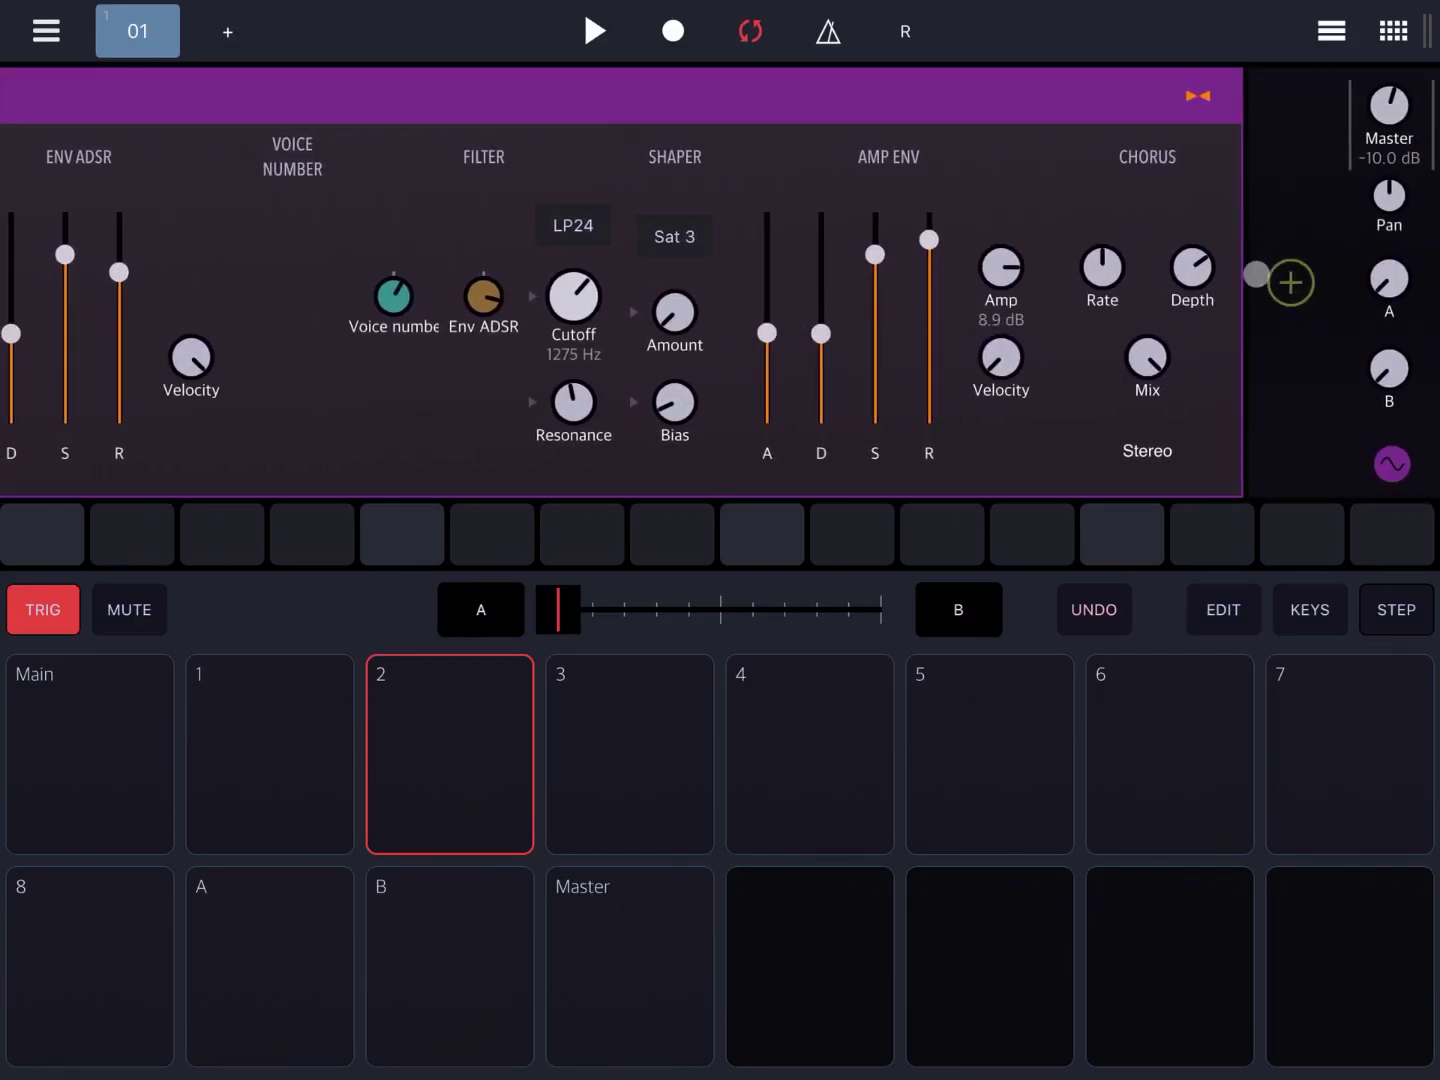
# Append an effect Compressor after track 2's Dust pad B rack.
pyautogui.click(1288, 282)
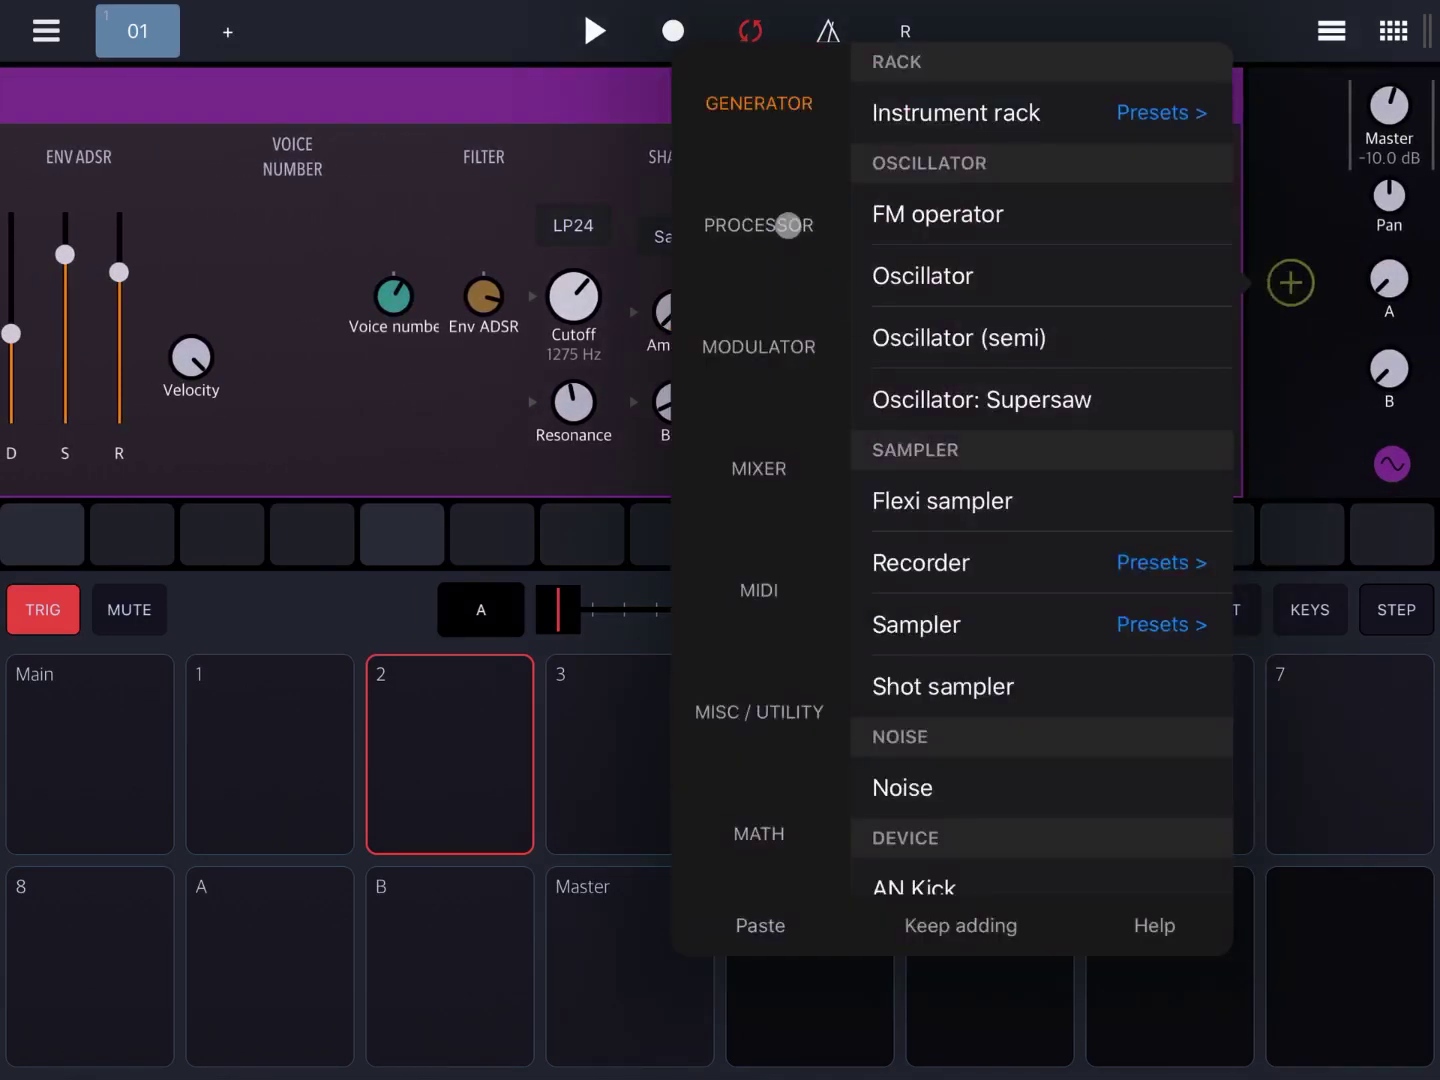
pyautogui.click(788, 226)
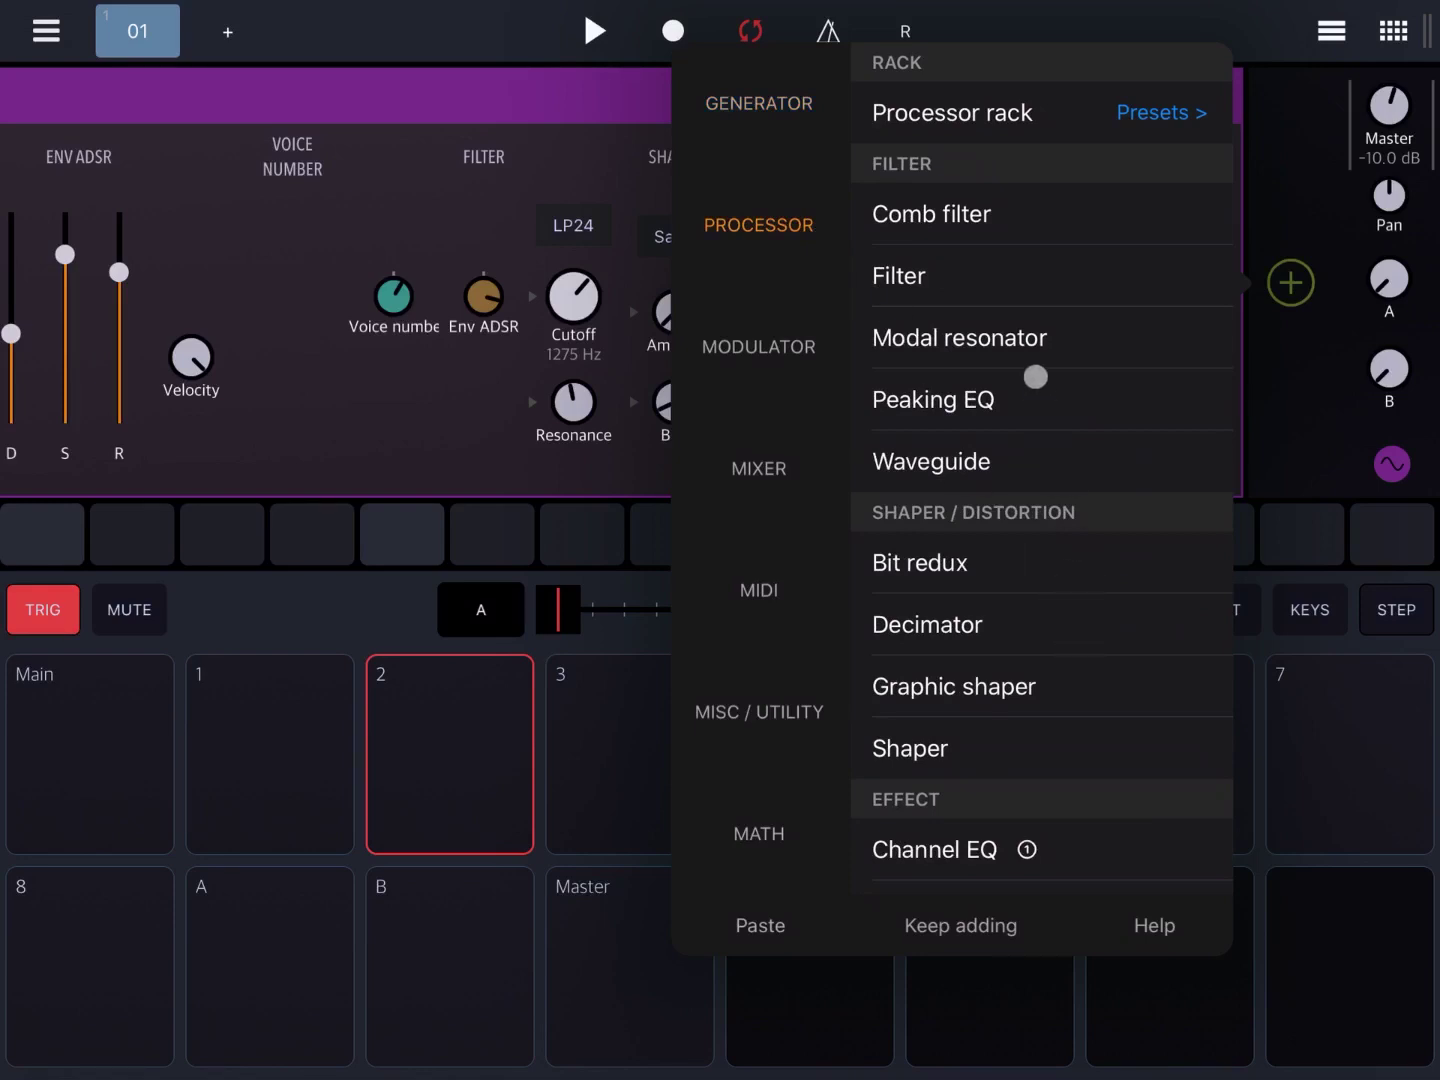
pyautogui.scroll(-5, 1047, 391)
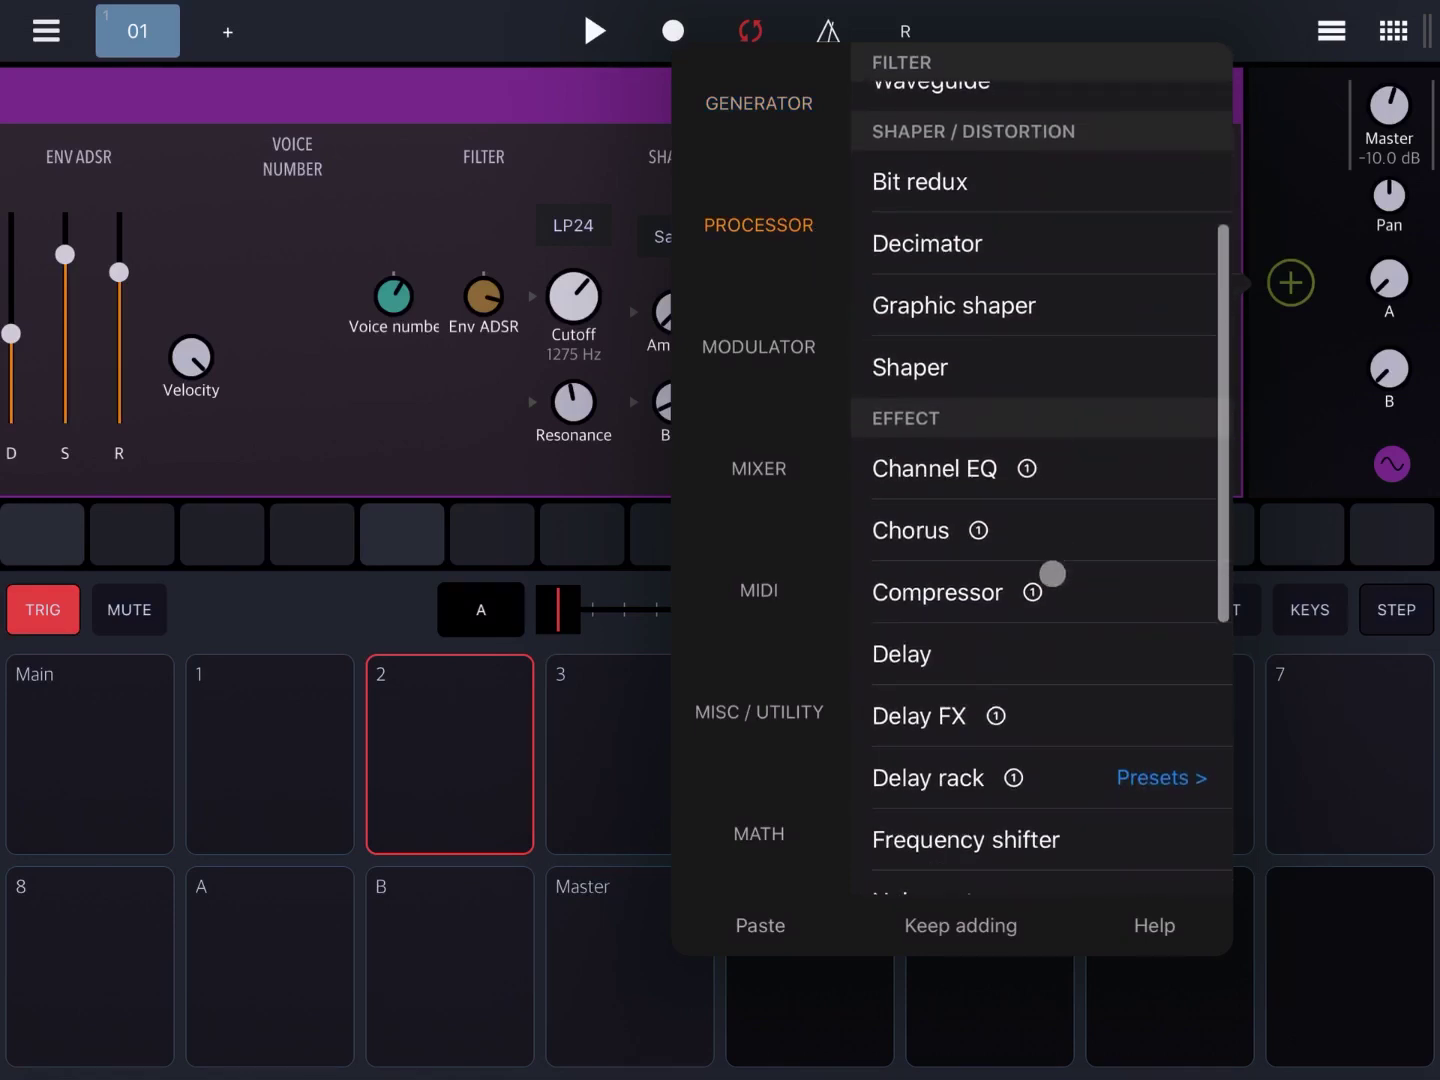
pyautogui.click(996, 596)
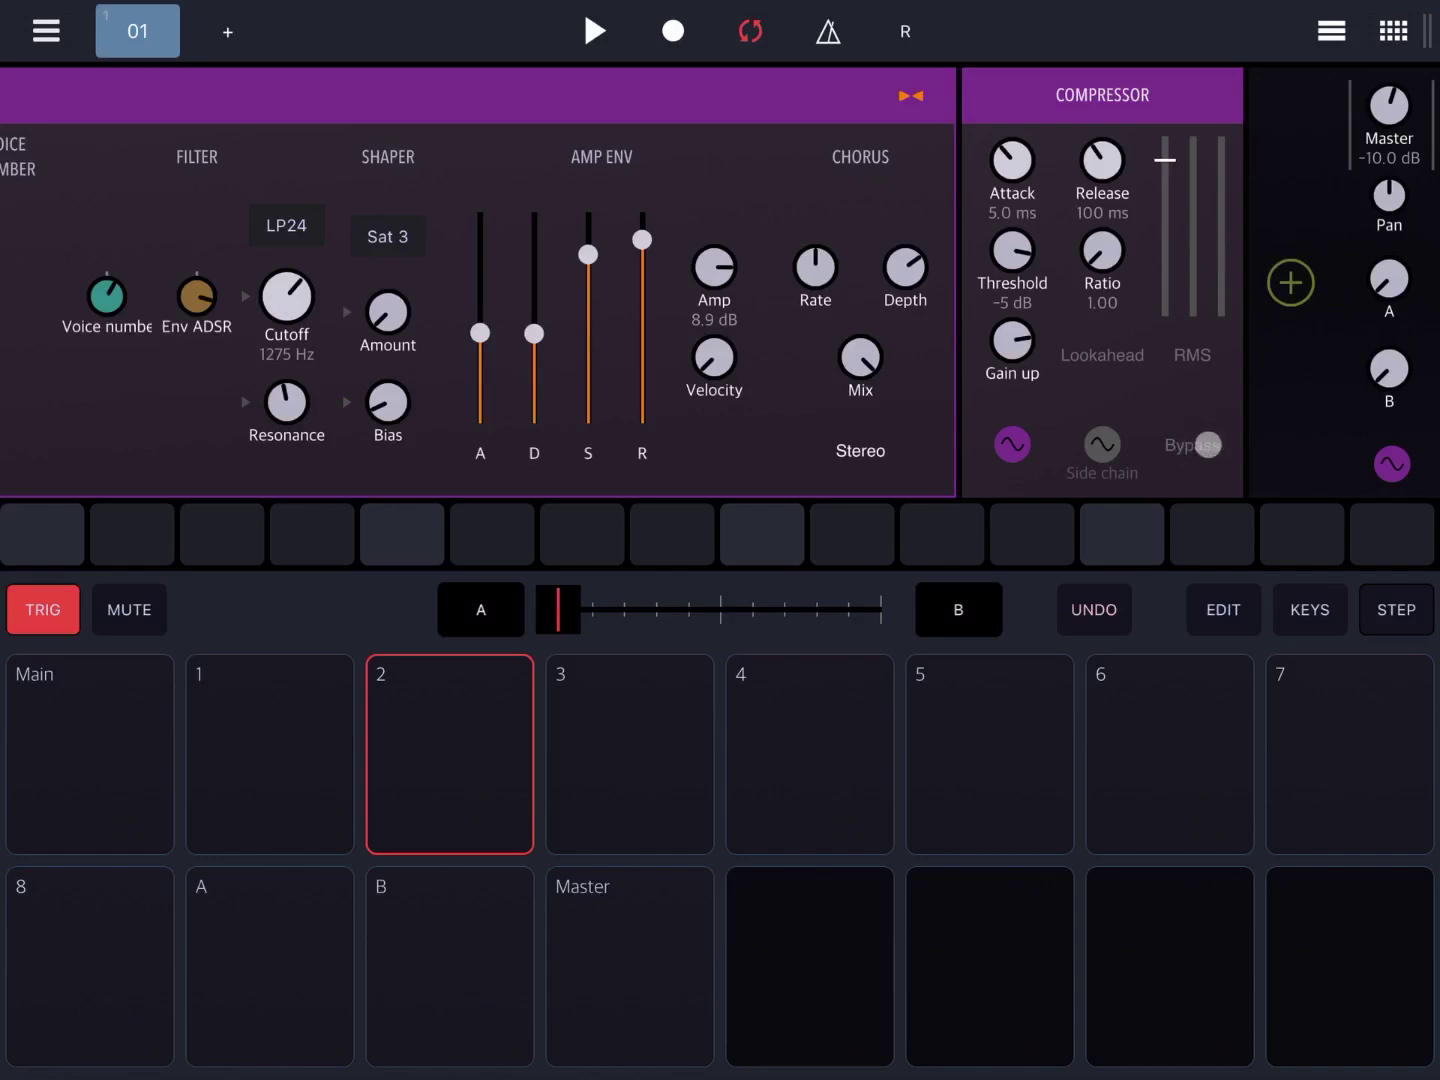
# Enable the Compressor's side chain and pick track 1's kick output as source.
pyautogui.click(1103, 443)
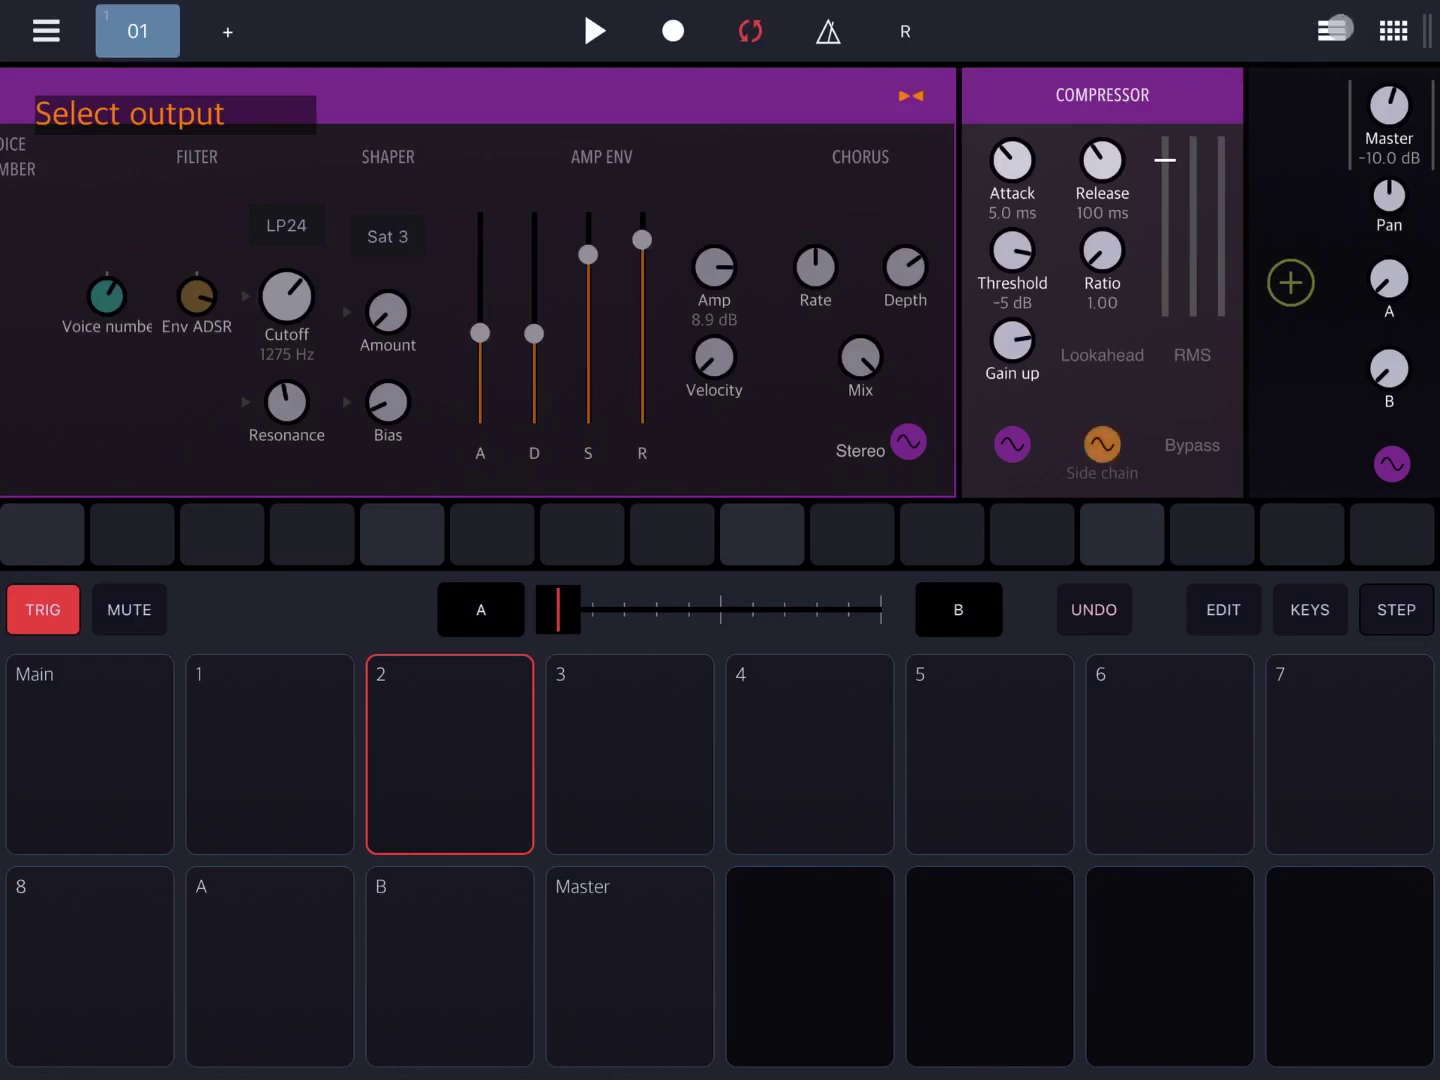
pyautogui.click(1332, 31)
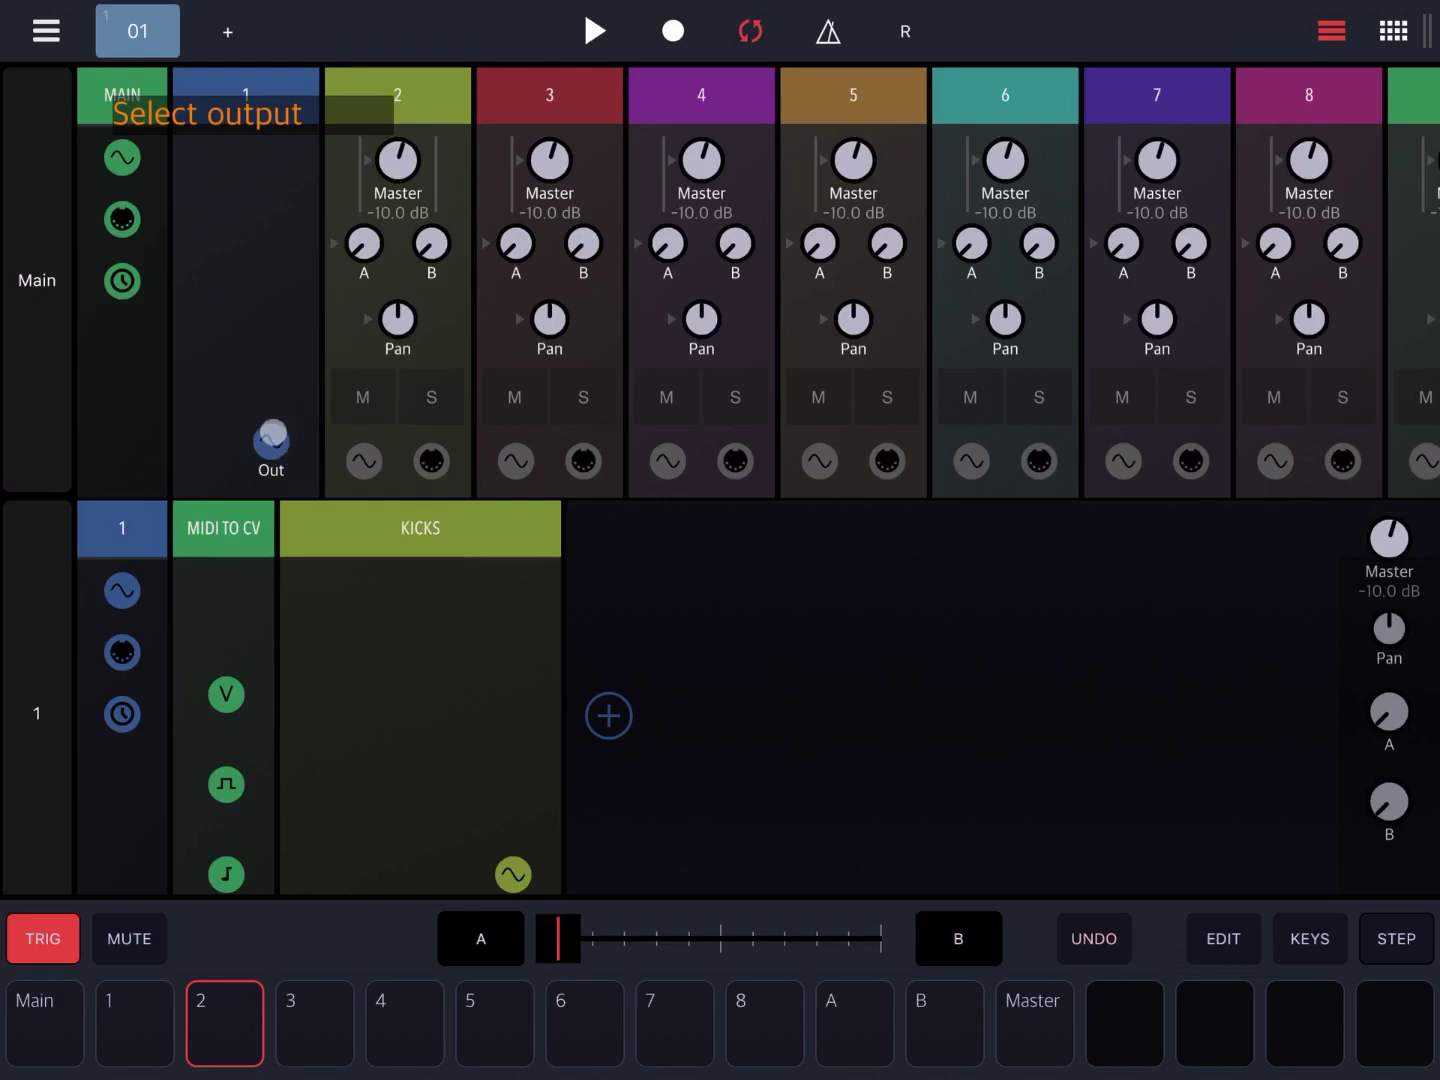
pyautogui.click(271, 442)
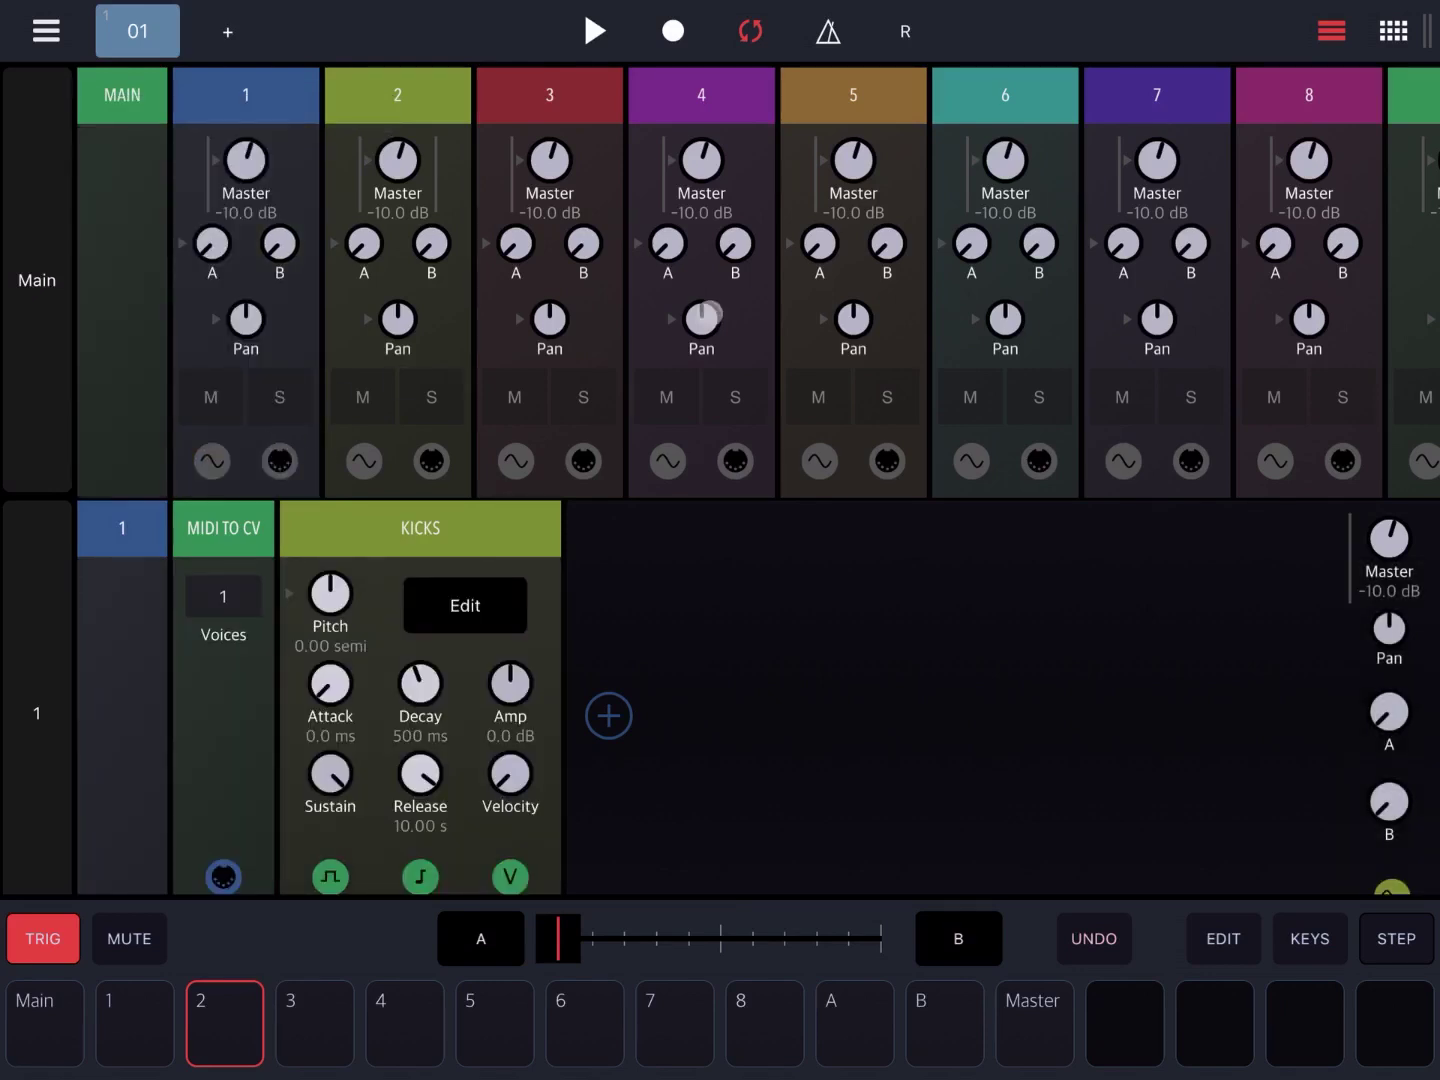
# Play the loop and drop the Compressor threshold to -24 dB while listening.
pyautogui.click(1334, 28)
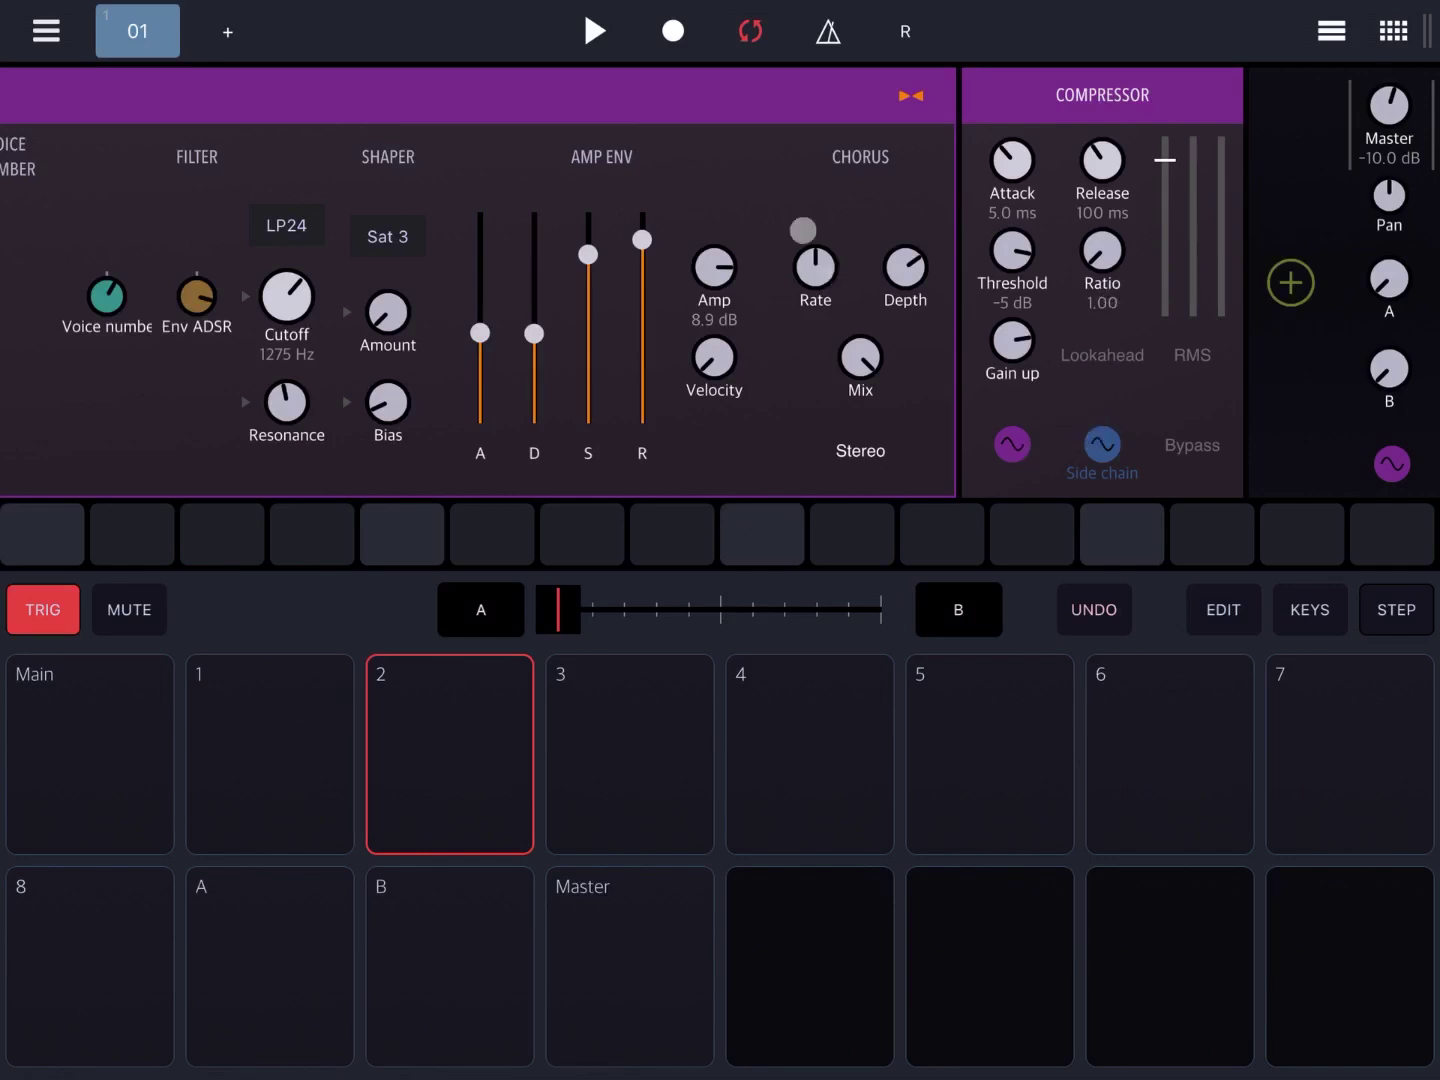
pyautogui.click(600, 32)
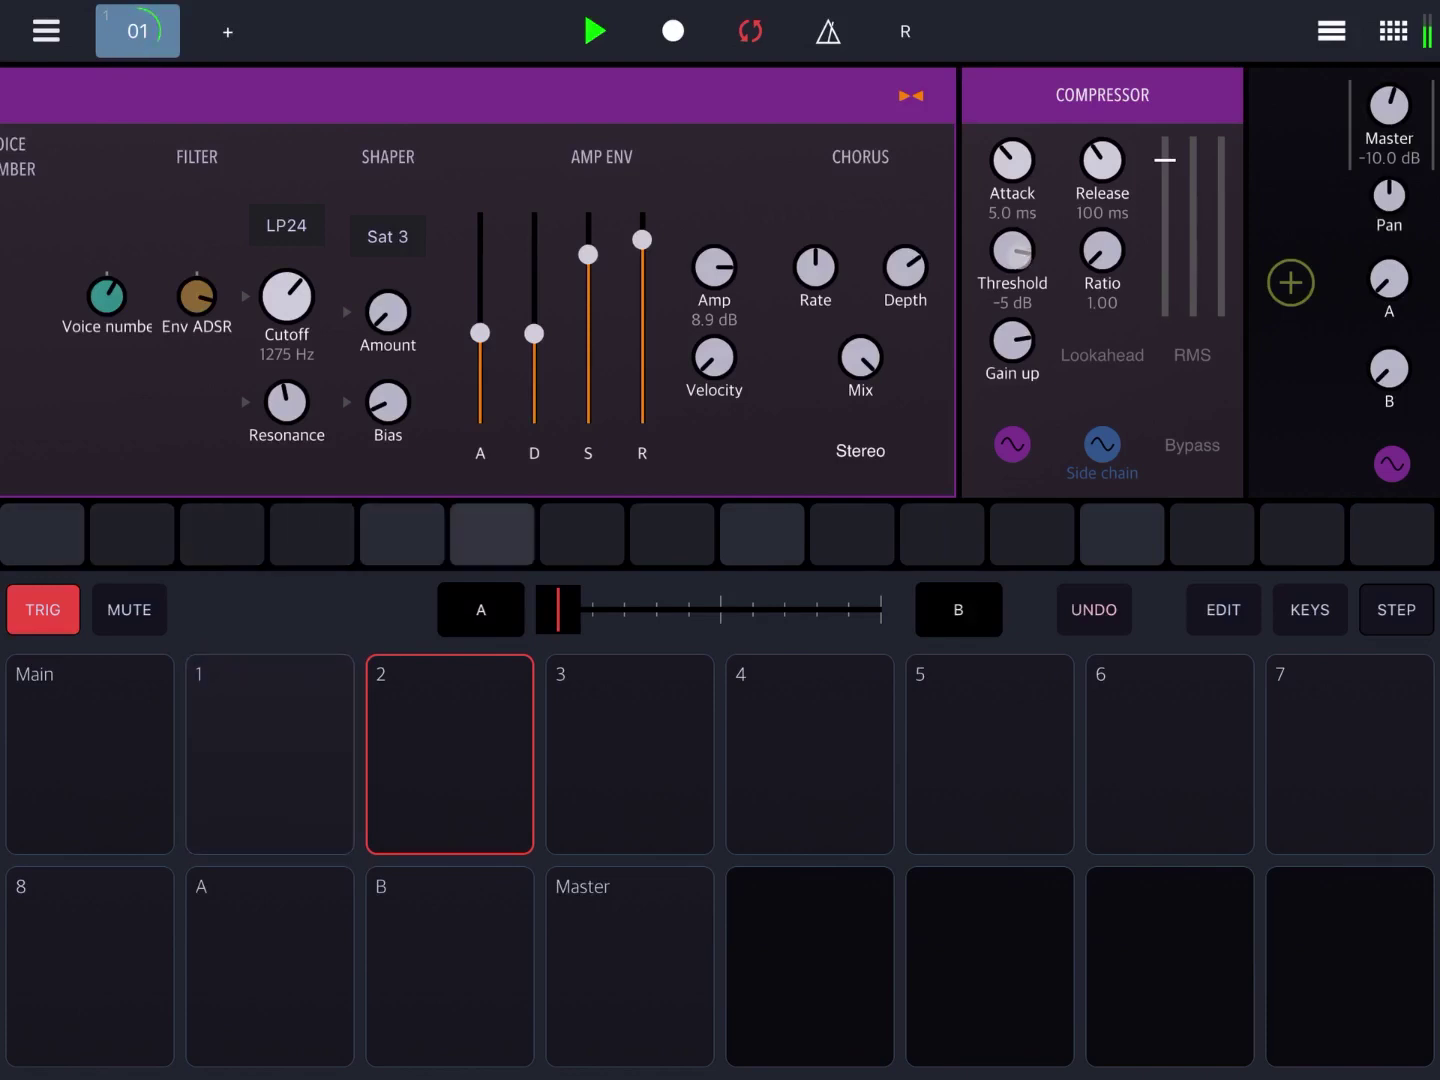
pyautogui.click(1012, 250)
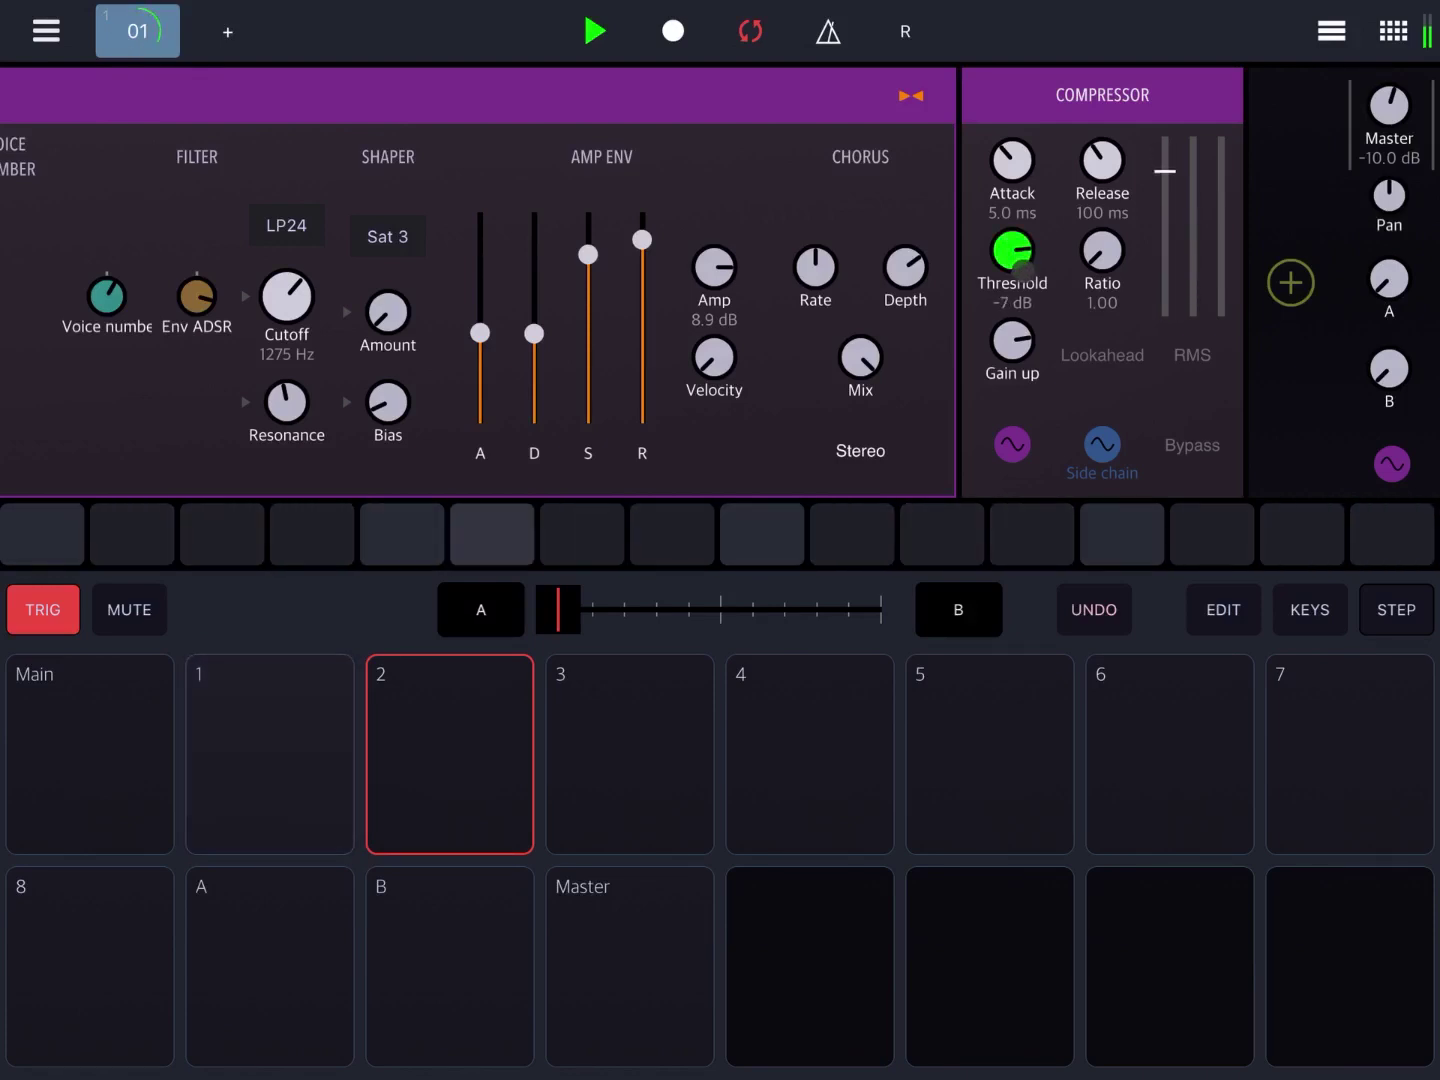
pyautogui.moveTo(1011, 250); pyautogui.dragTo(1019, 362)
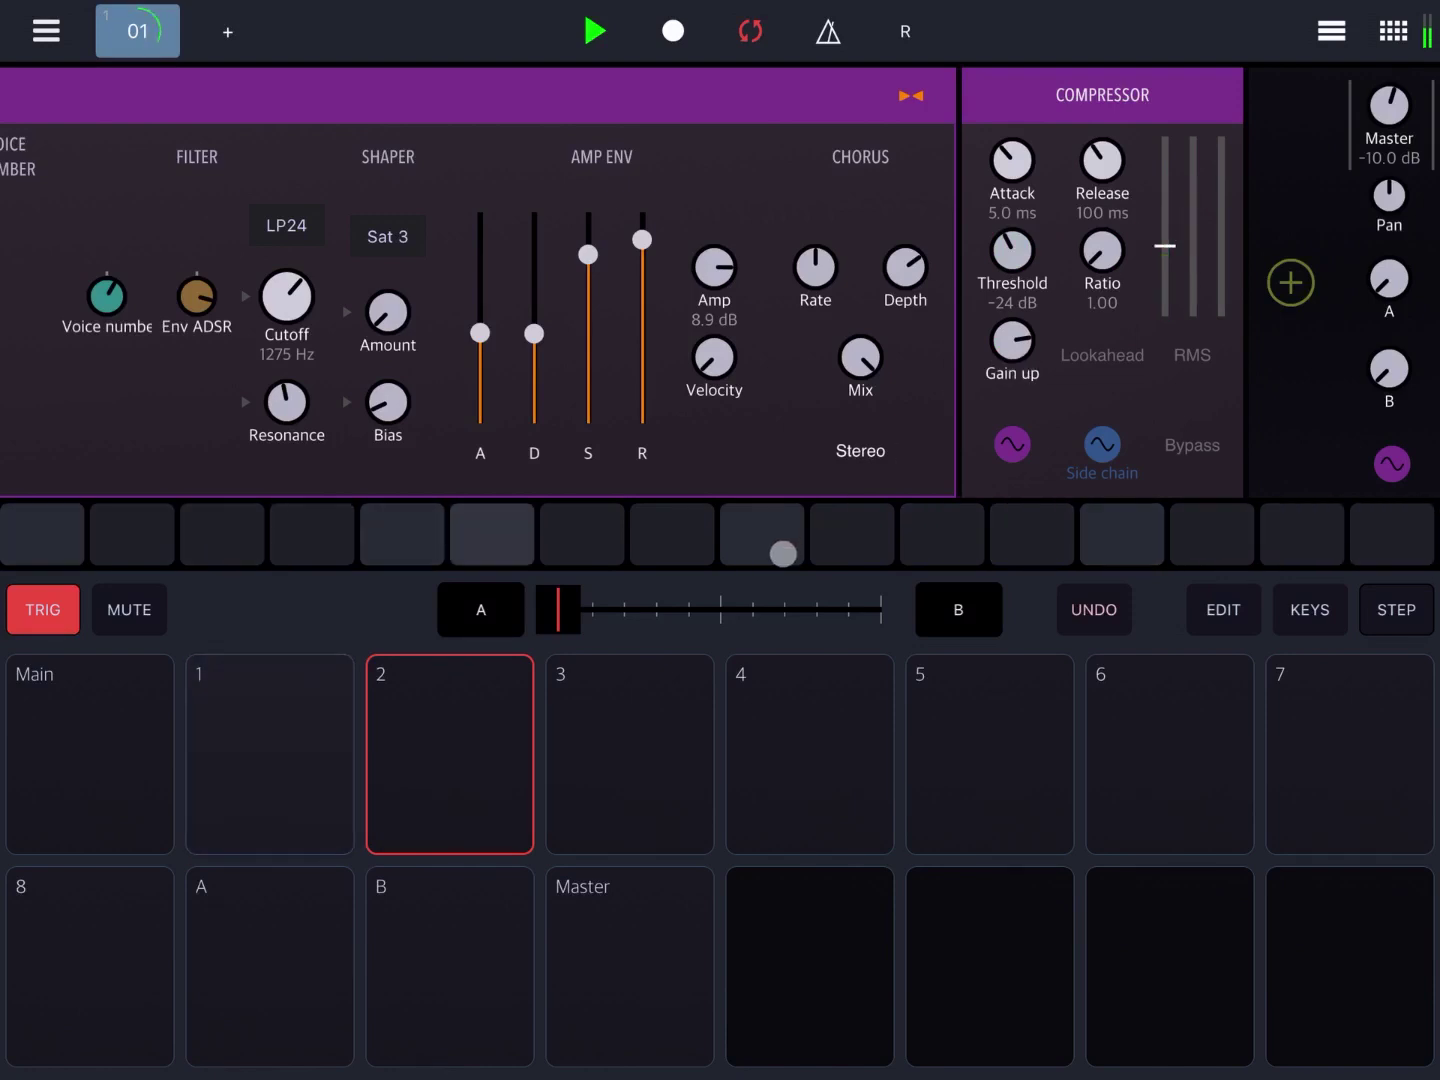
pyautogui.click(478, 717)
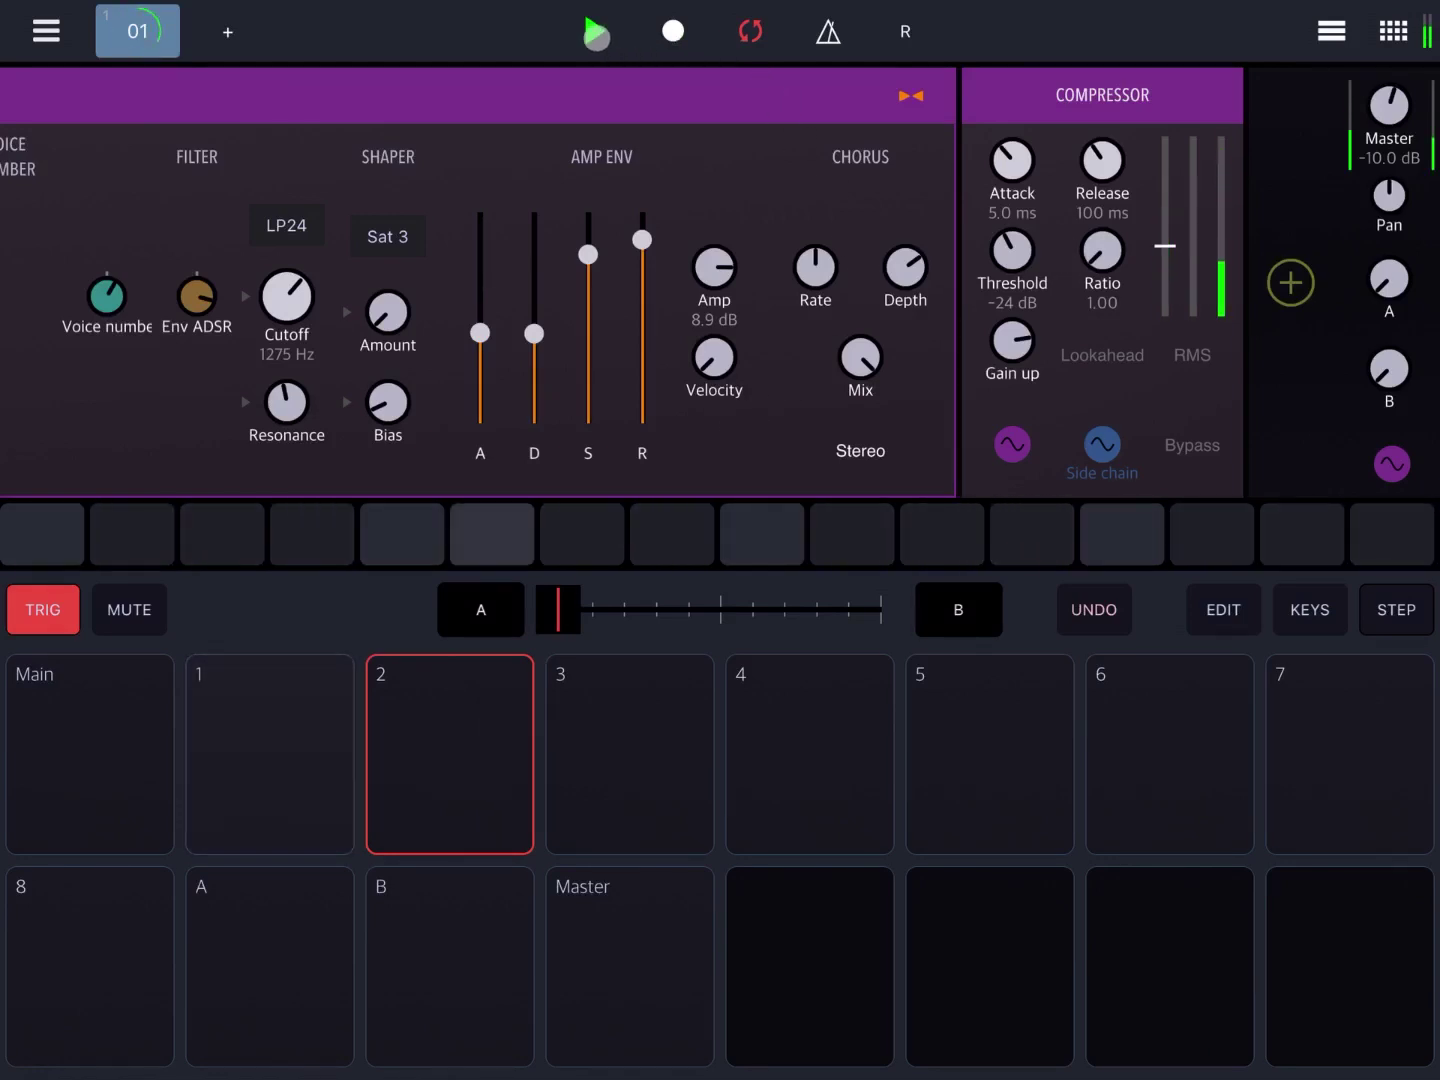
pyautogui.click(587, 34)
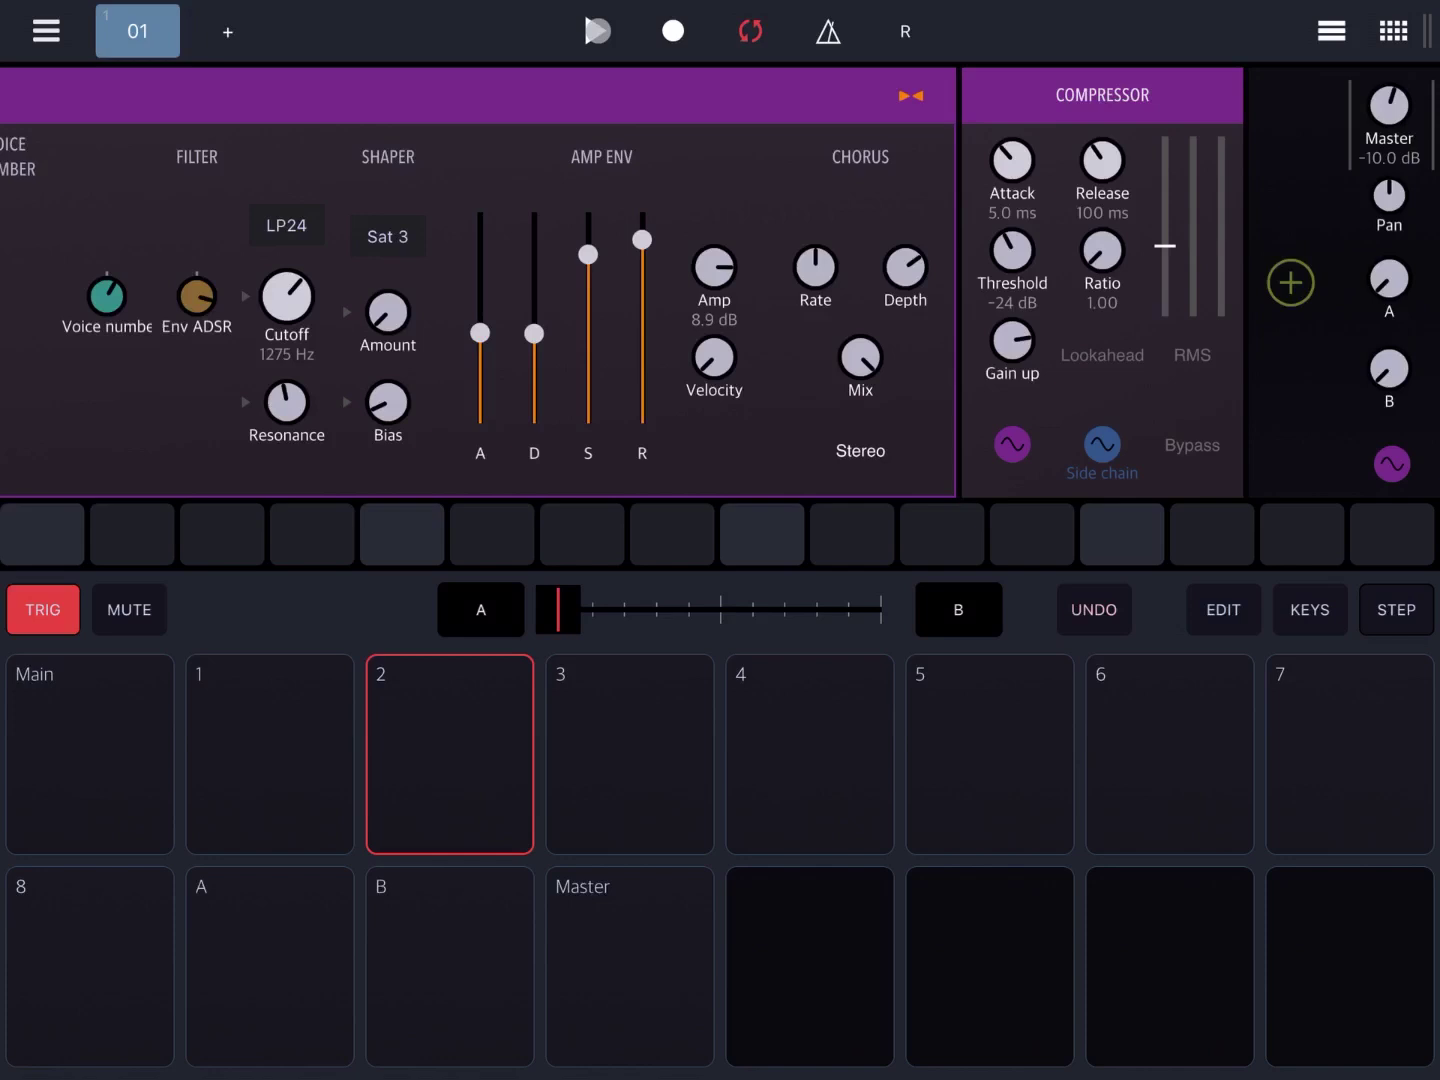
pyautogui.click(597, 30)
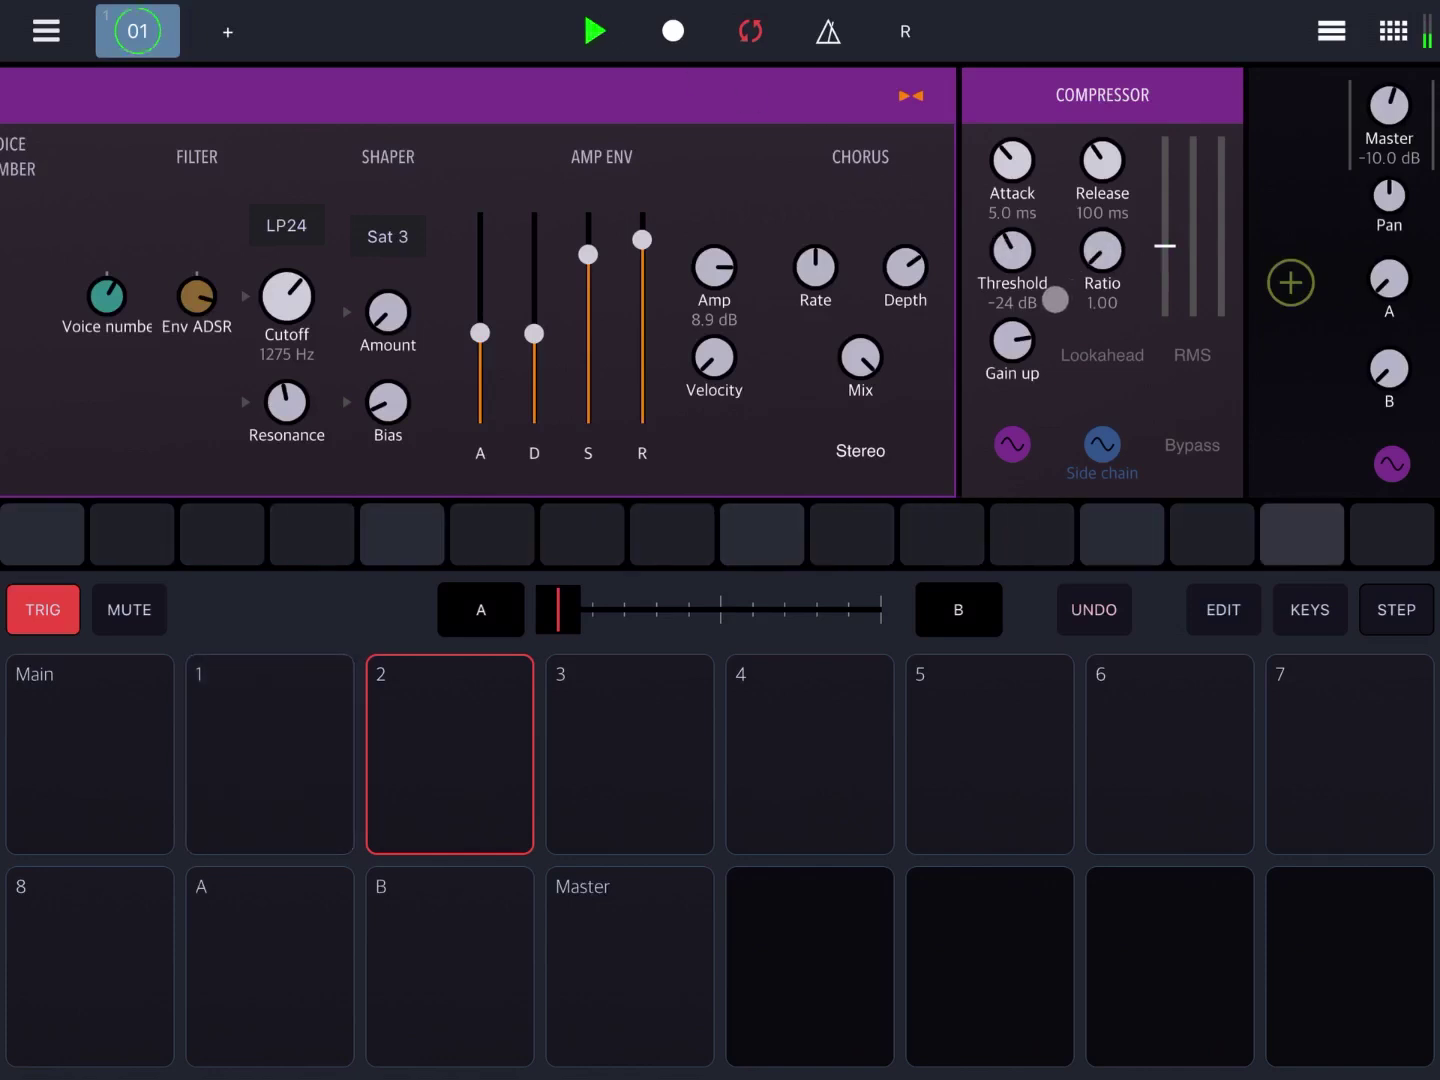
# Set the Compressor to ratio 3.06, threshold -25 dB, attack 0.9 ms and release 29 ms.
pyautogui.moveTo(1102, 252); pyautogui.dragTo(1100, 207)
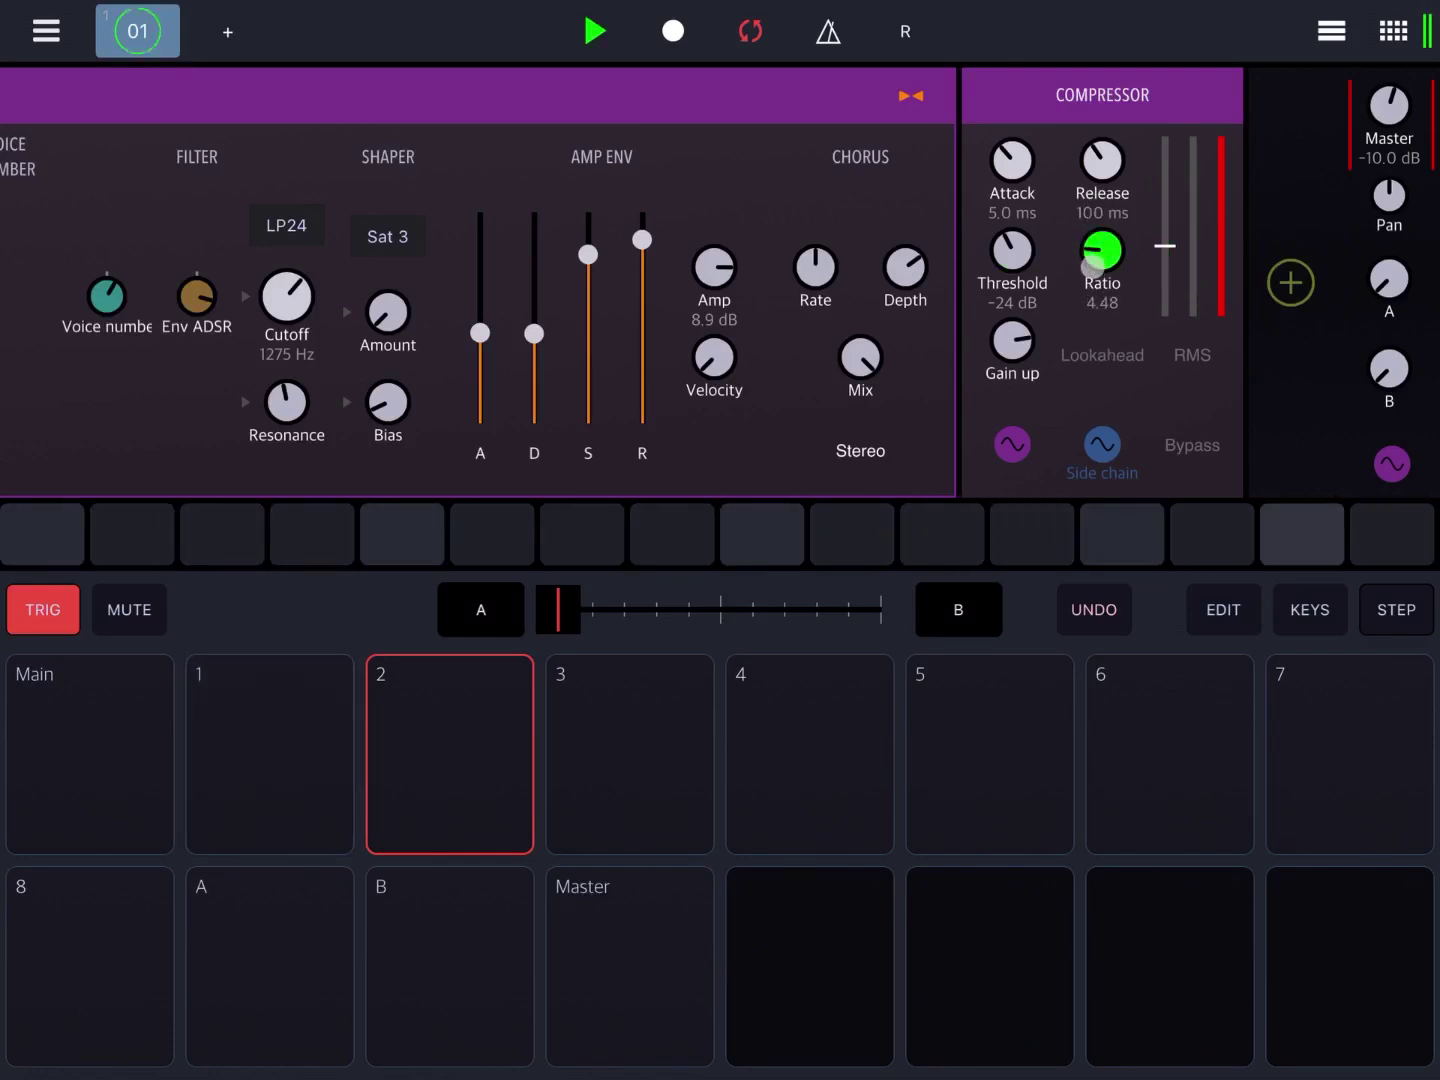
pyautogui.moveTo(1089, 266)
pyautogui.mouseDown()
pyautogui.moveTo(1032, 219)
pyautogui.moveTo(1036, 239)
pyautogui.mouseUp()
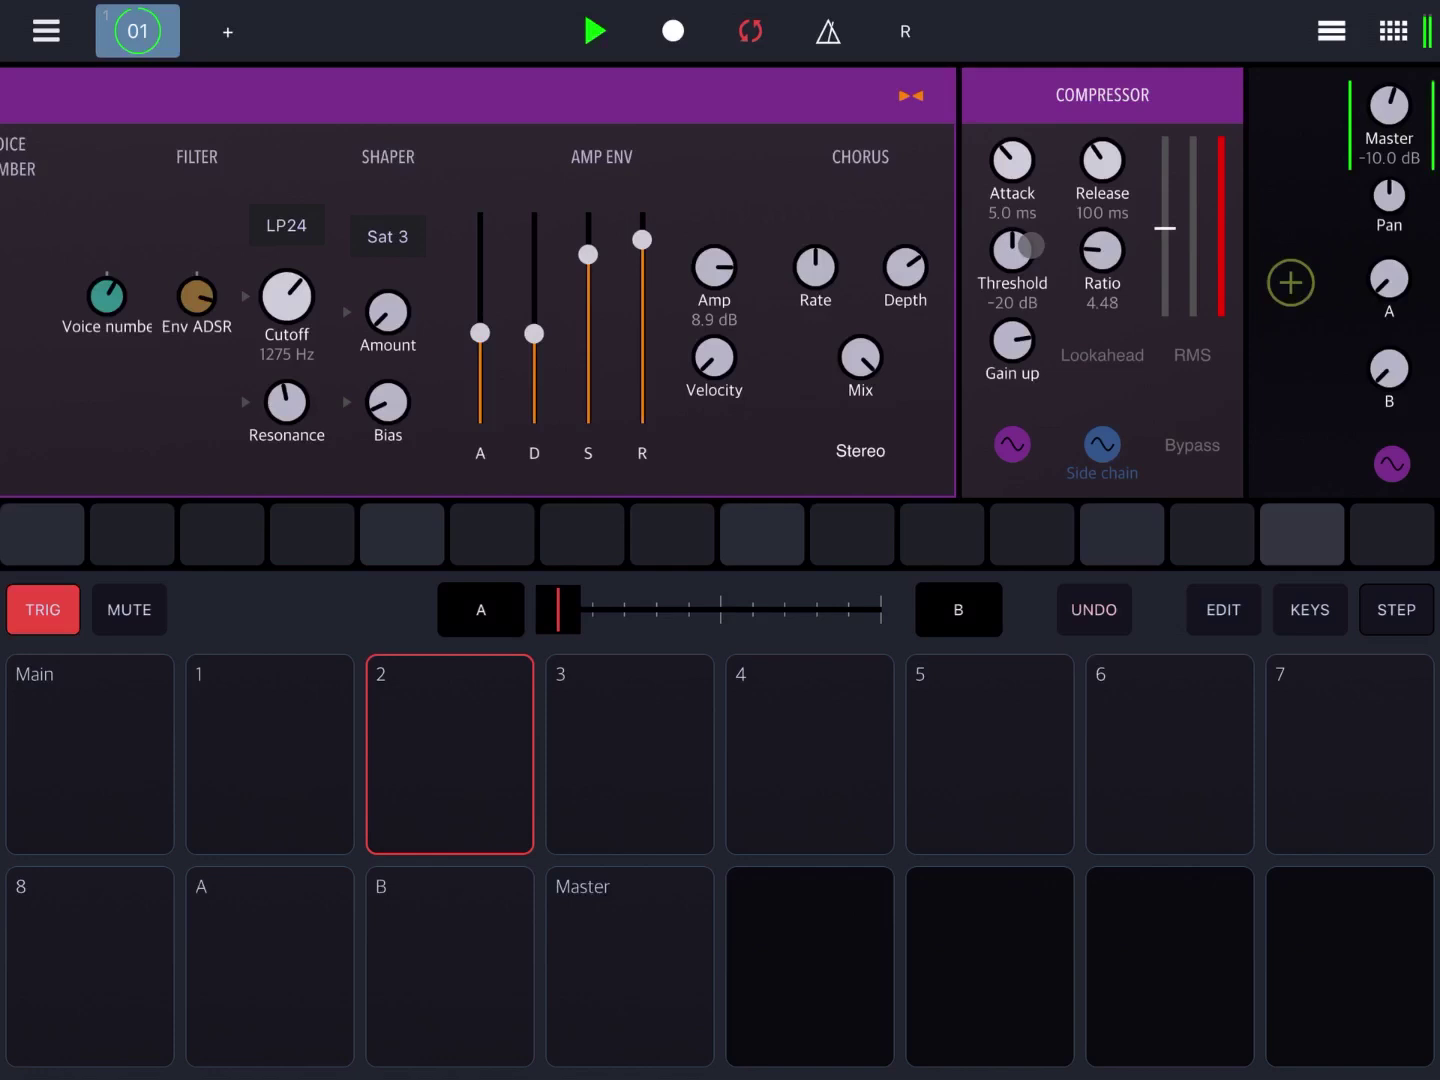
pyautogui.moveTo(1030, 245)
pyautogui.mouseDown()
pyautogui.moveTo(1045, 187)
pyautogui.moveTo(1016, 157)
pyautogui.moveTo(1011, 258)
pyautogui.moveTo(1012, 243)
pyautogui.mouseUp()
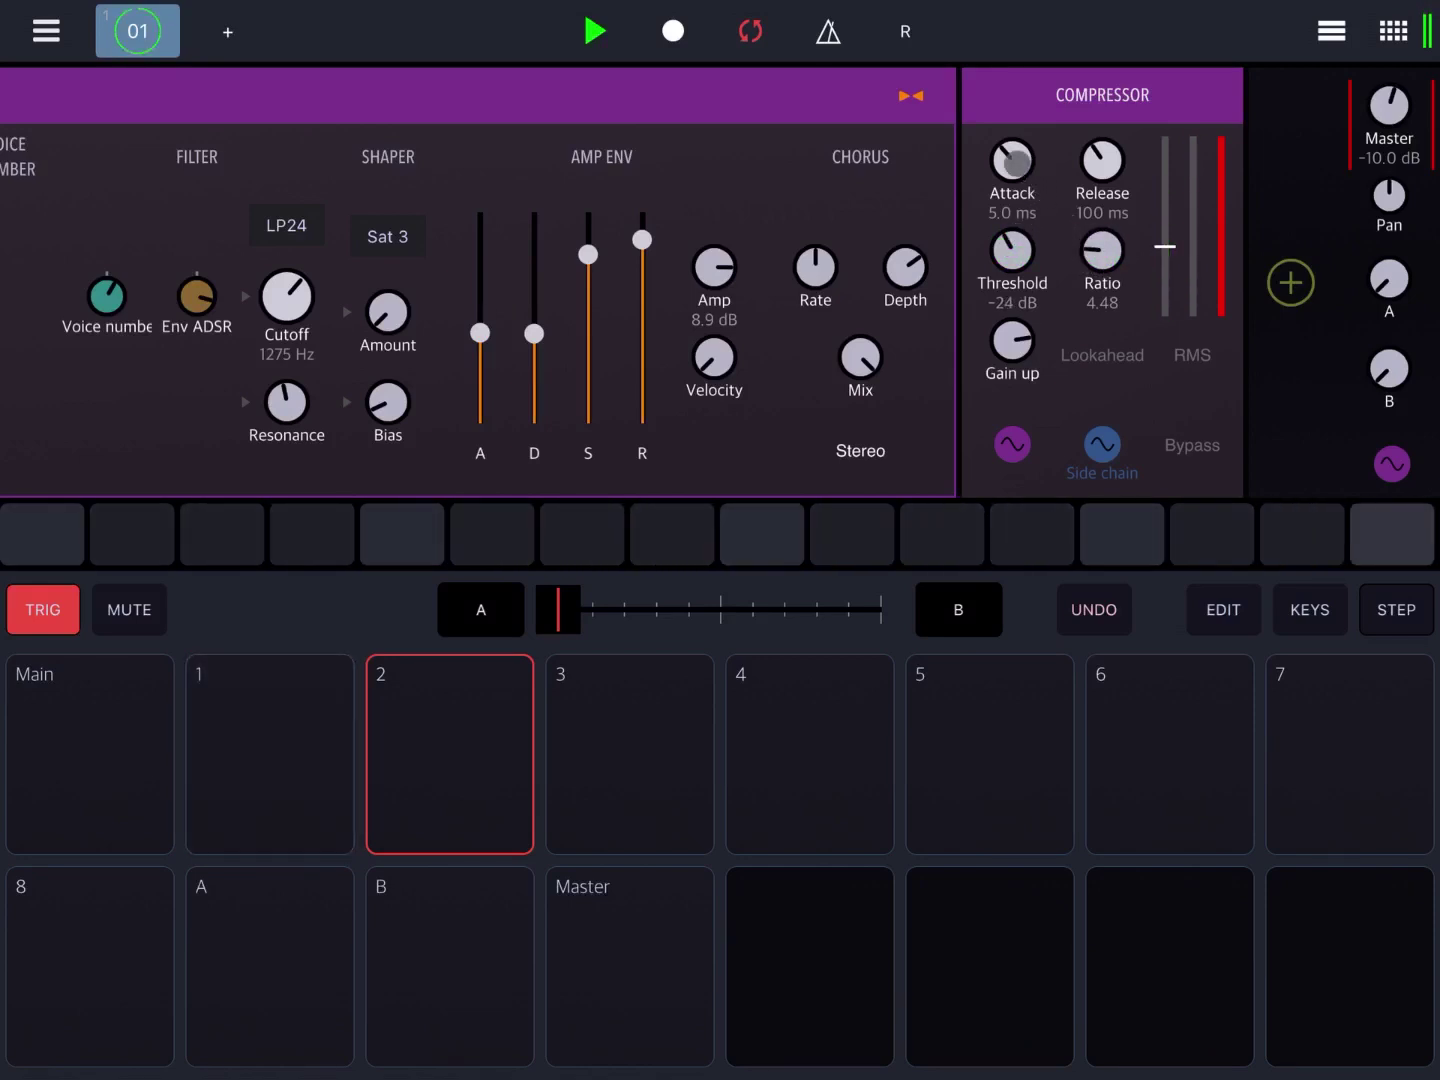
pyautogui.moveTo(1014, 162); pyautogui.dragTo(1016, 169)
pyautogui.moveTo(1118, 177); pyautogui.dragTo(1022, 186)
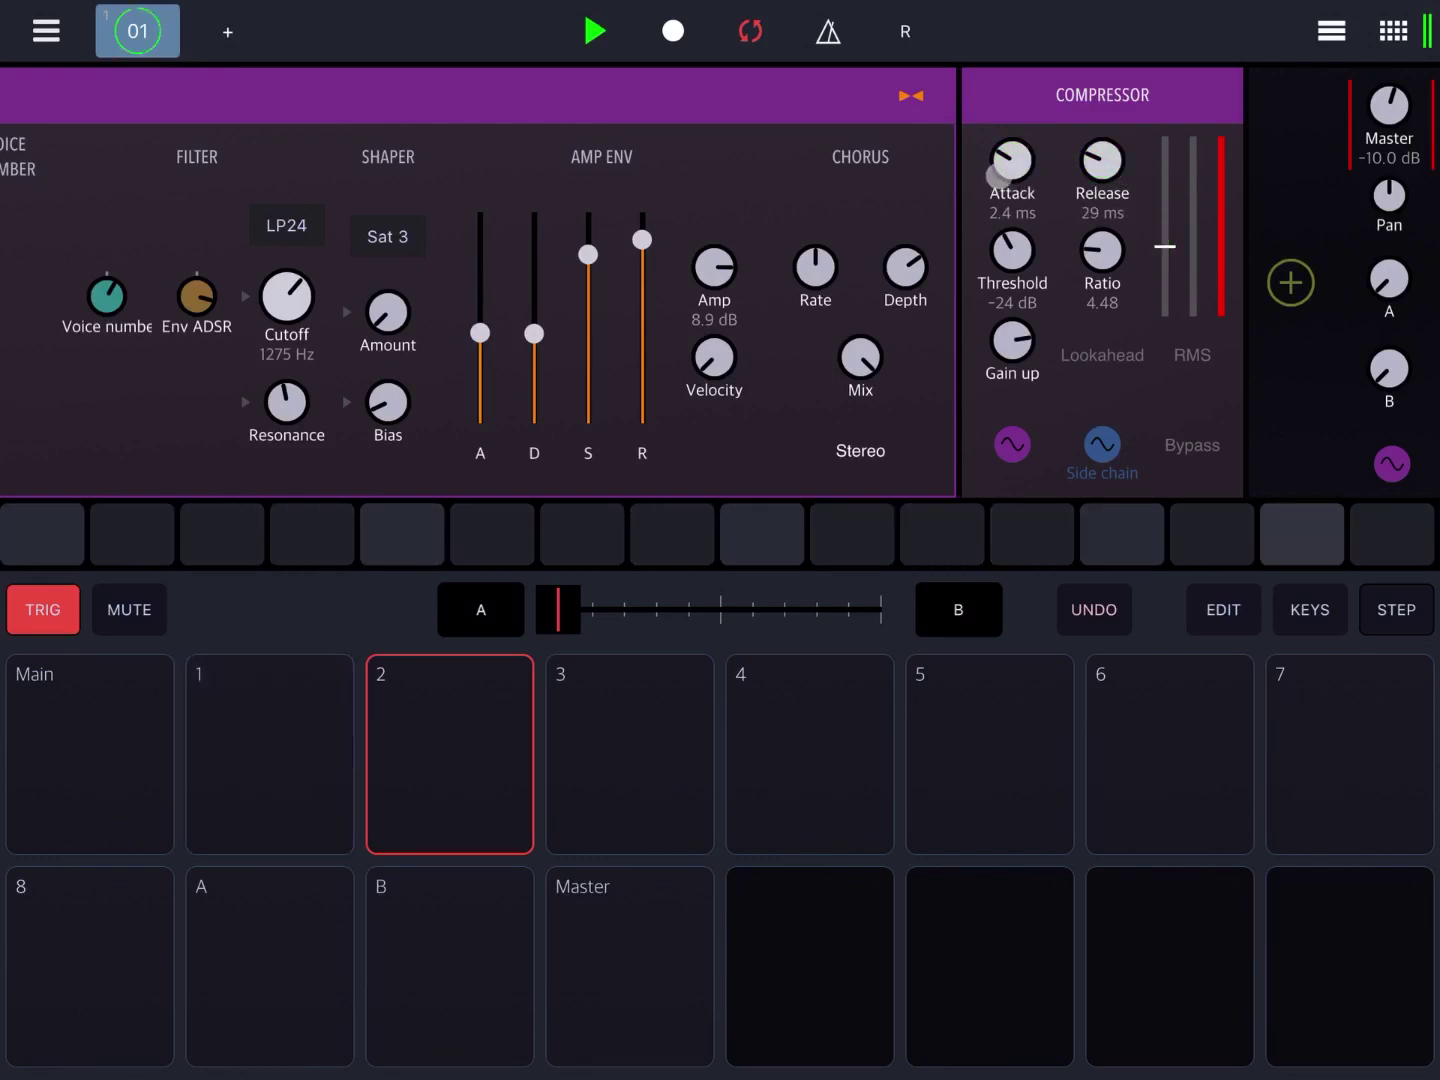
pyautogui.moveTo(1002, 177)
pyautogui.mouseDown()
pyautogui.moveTo(1080, 267)
pyautogui.moveTo(1114, 237)
pyautogui.moveTo(1108, 263)
pyautogui.mouseUp()
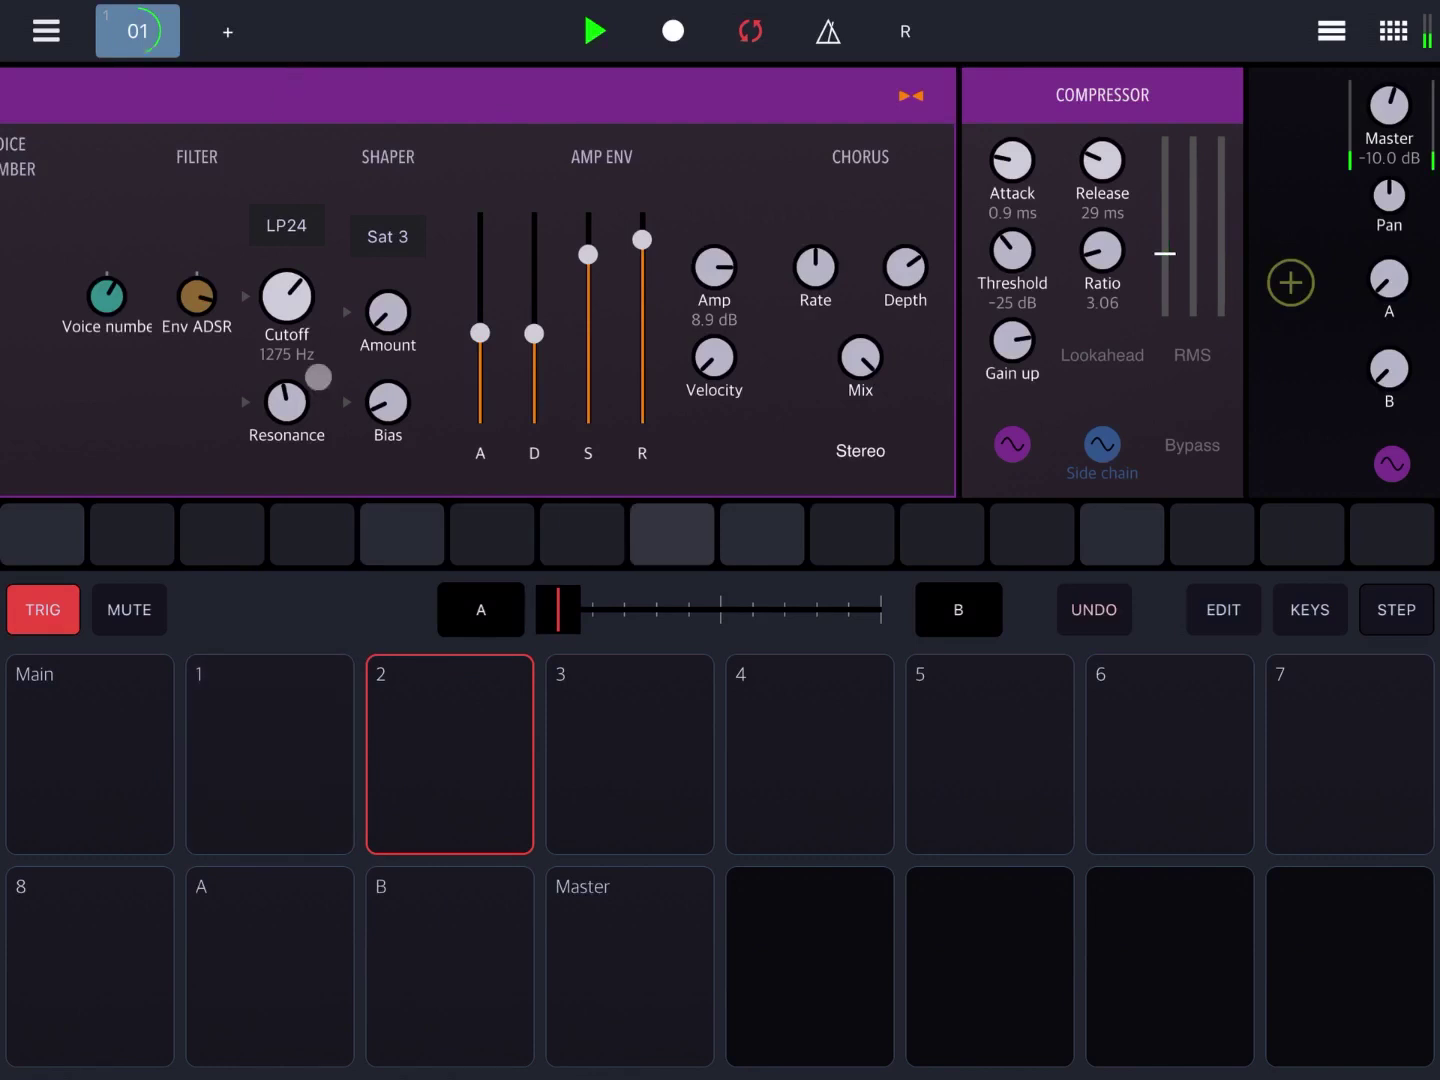
# Add track 1 kick hits on steps 11 and 15, replay, and show track 2's compressor.
pyautogui.click(334, 743)
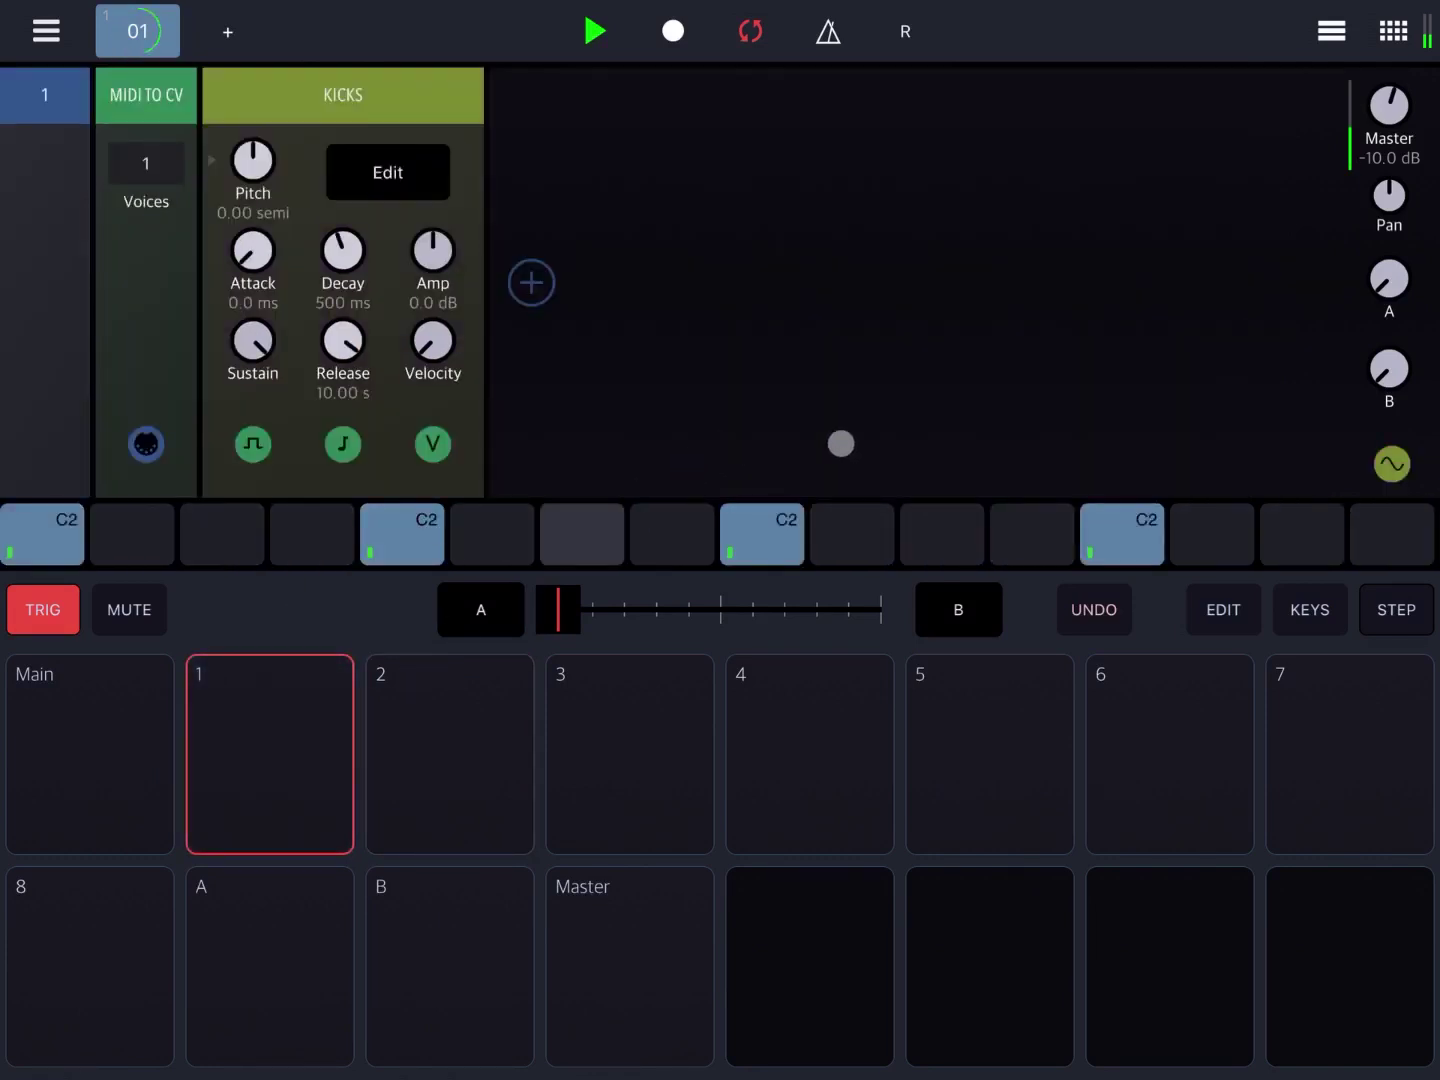
pyautogui.click(595, 31)
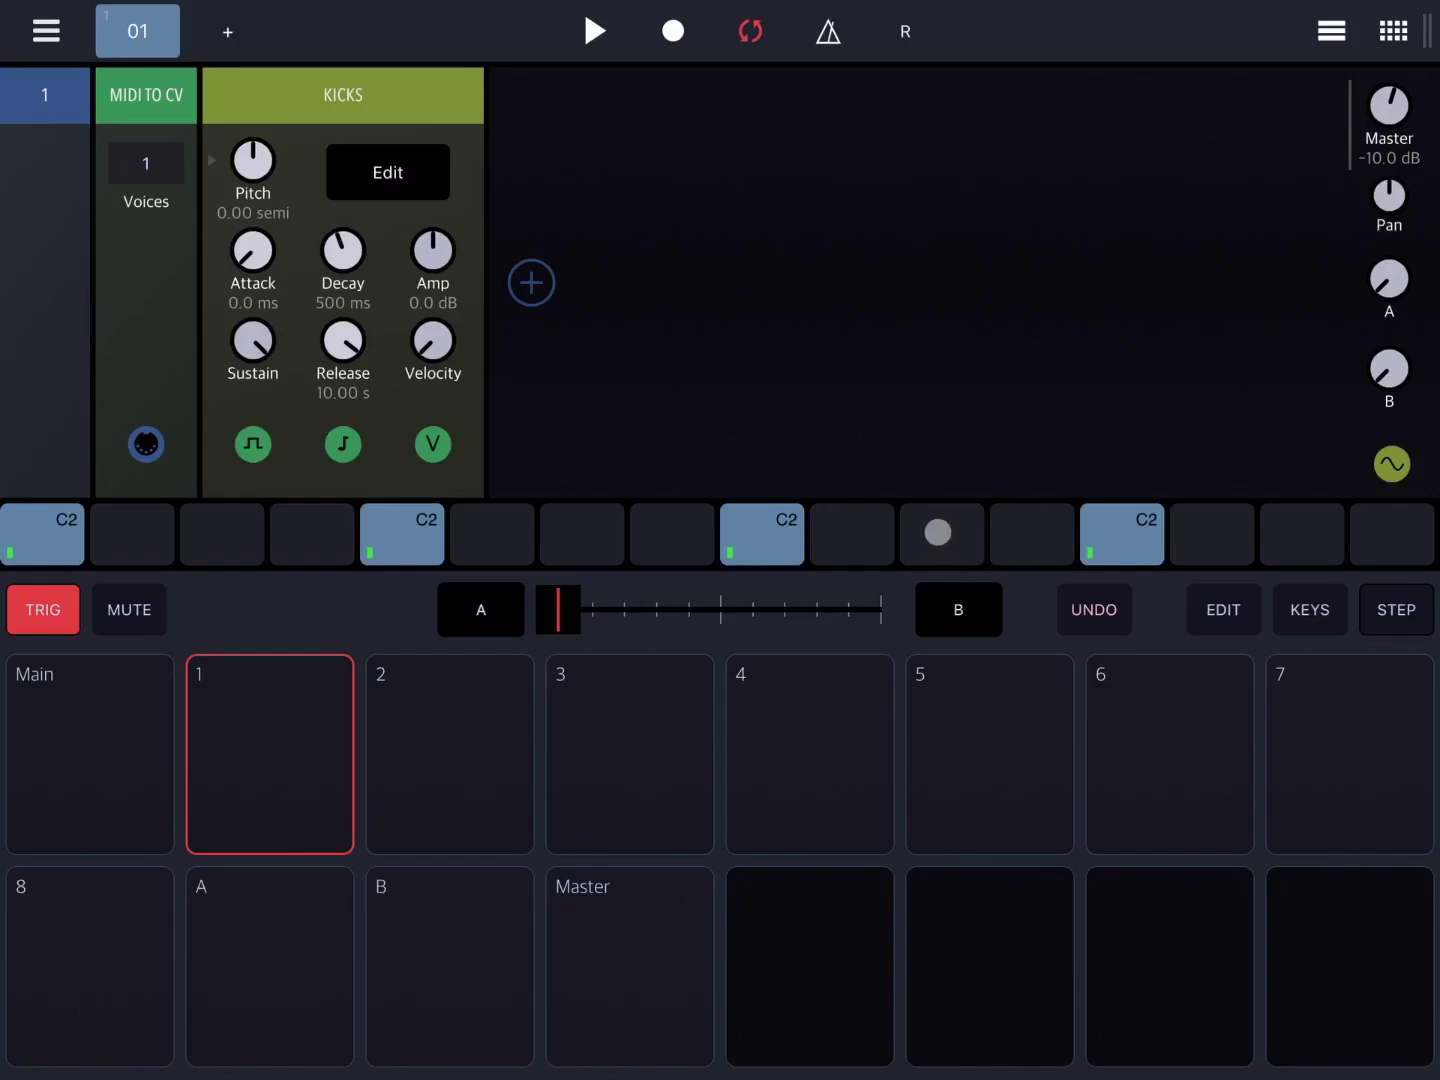
pyautogui.click(937, 532)
pyautogui.click(1286, 525)
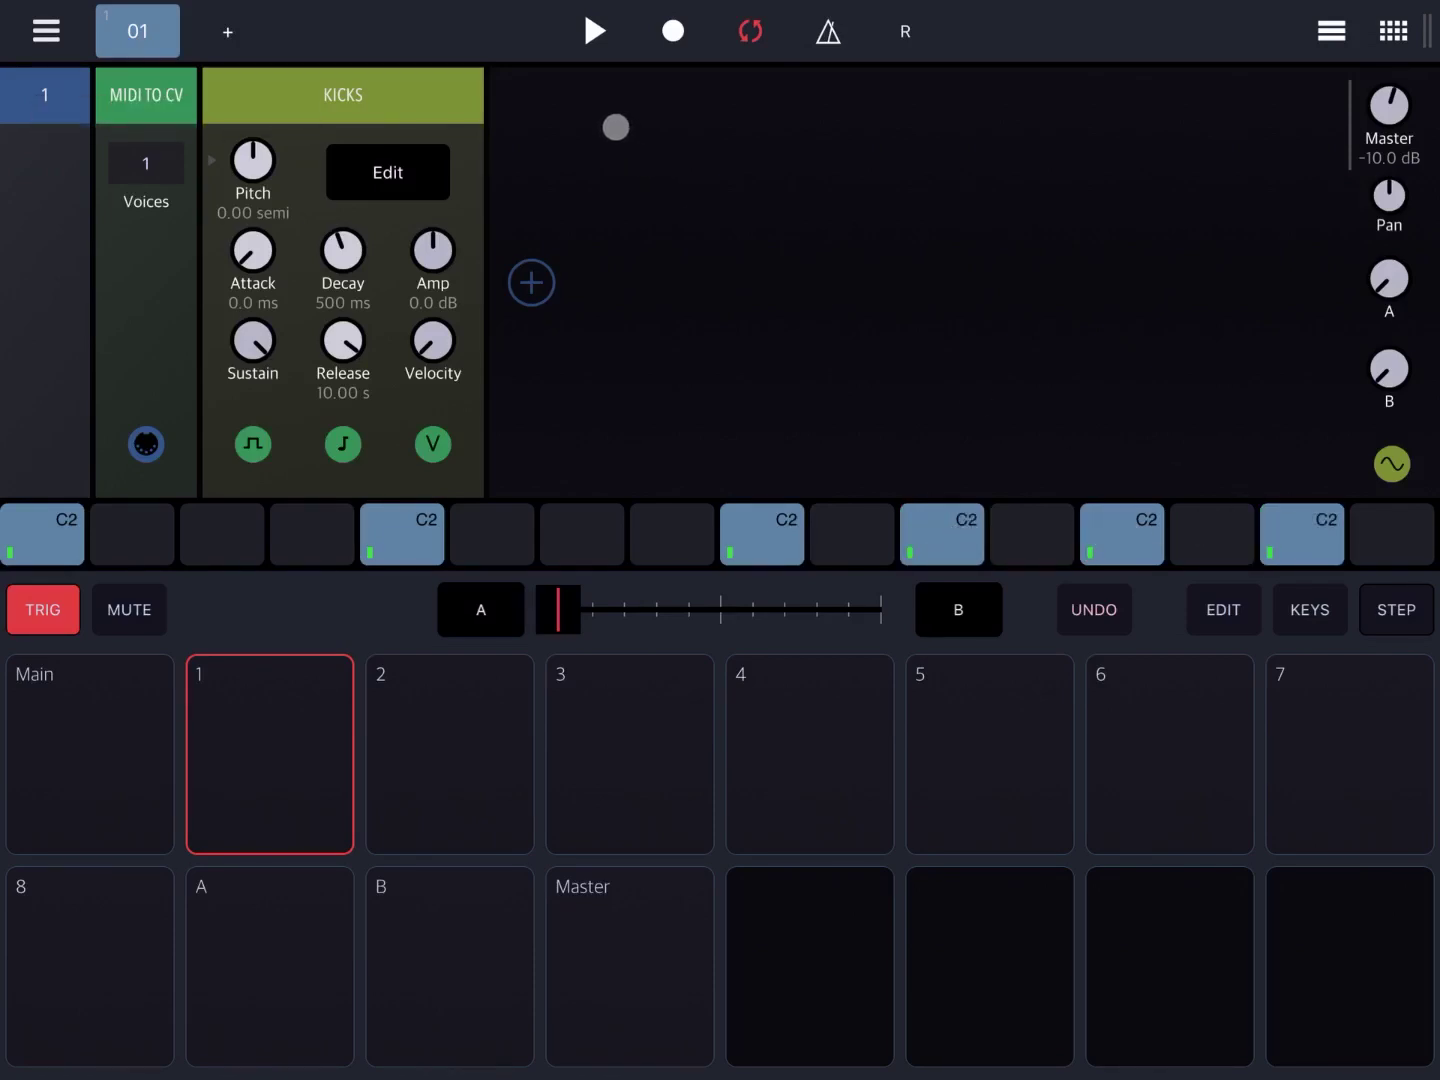
pyautogui.click(597, 31)
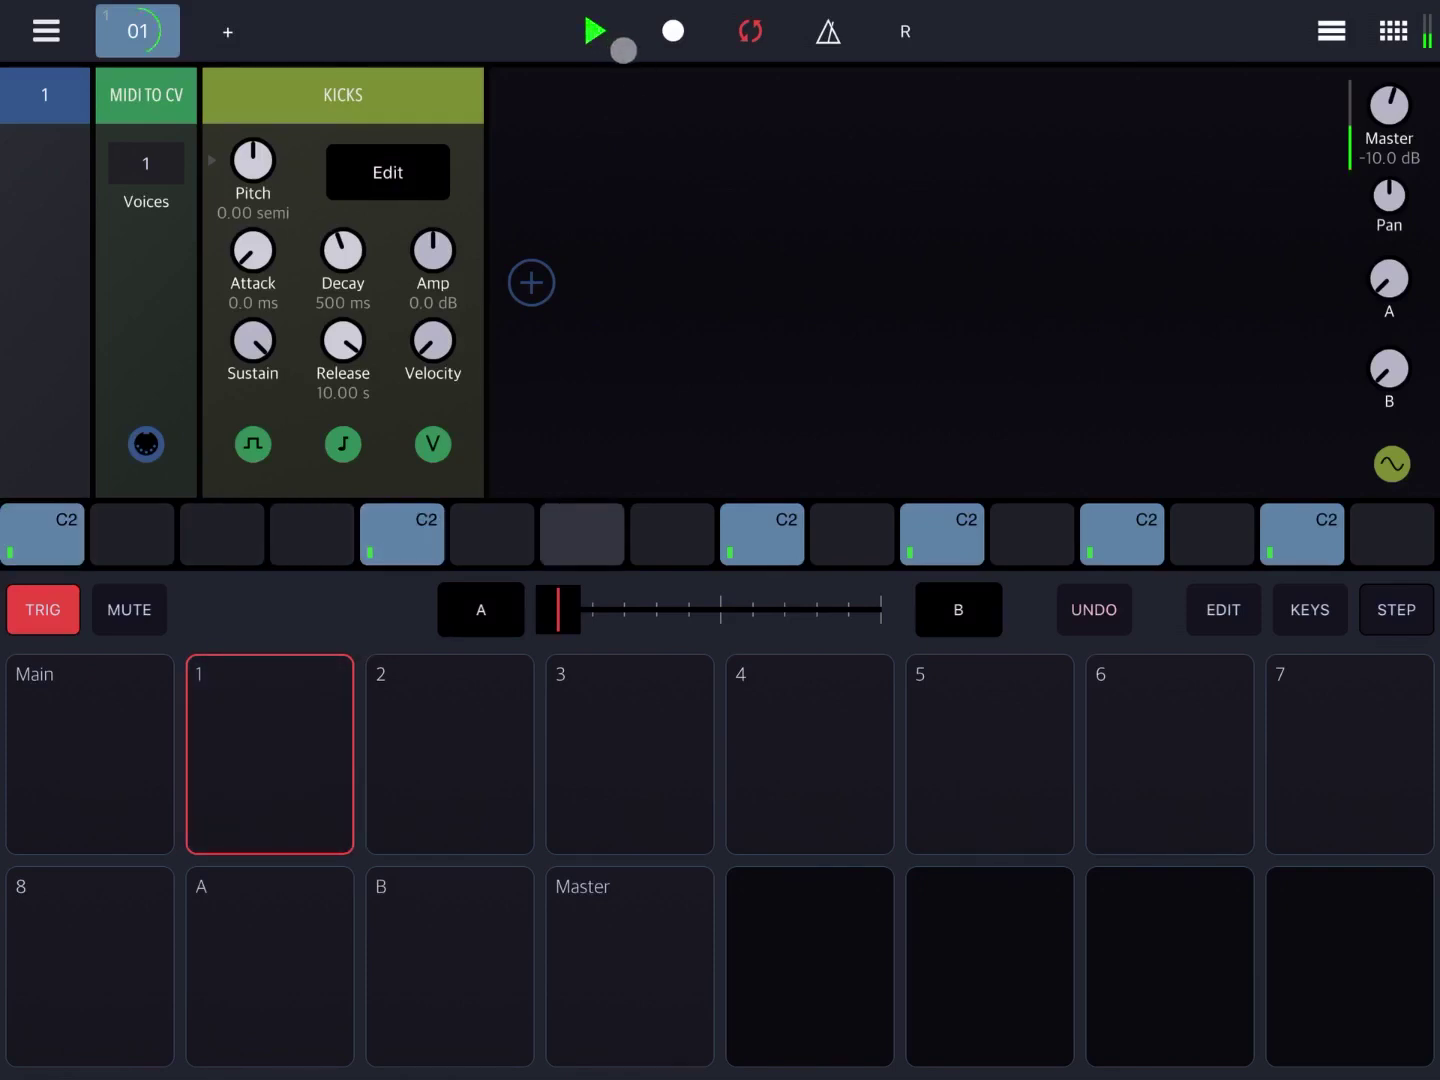
pyautogui.press('Right')
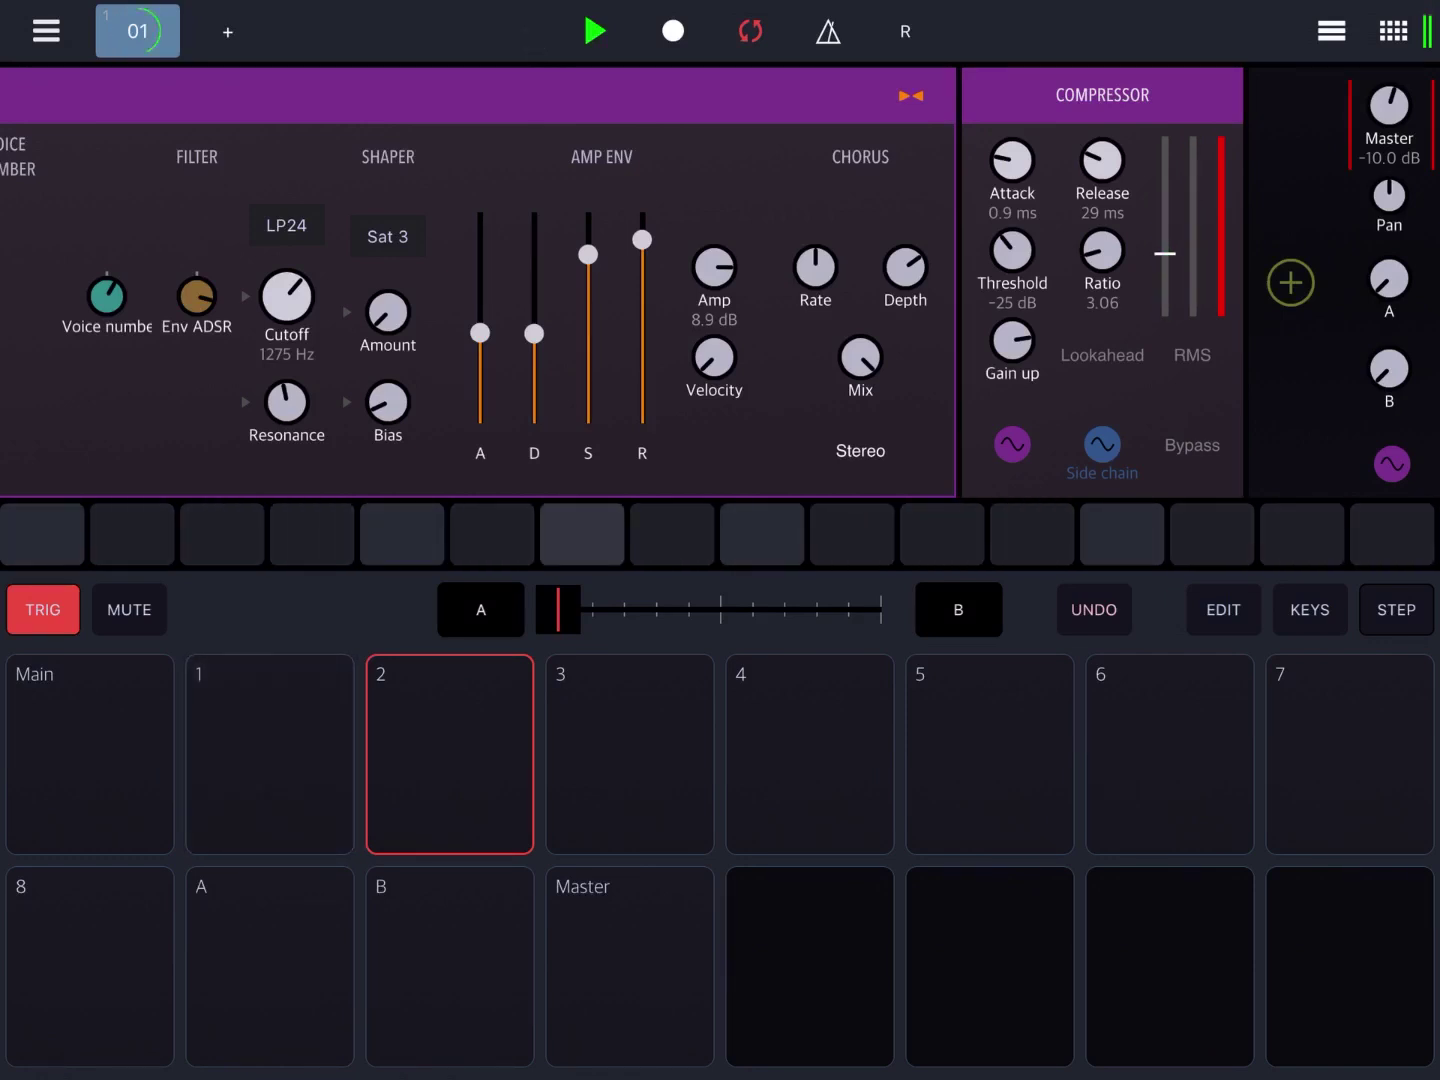
# Stop the loop and return to track 1's kick step pattern.
pyautogui.click(594, 33)
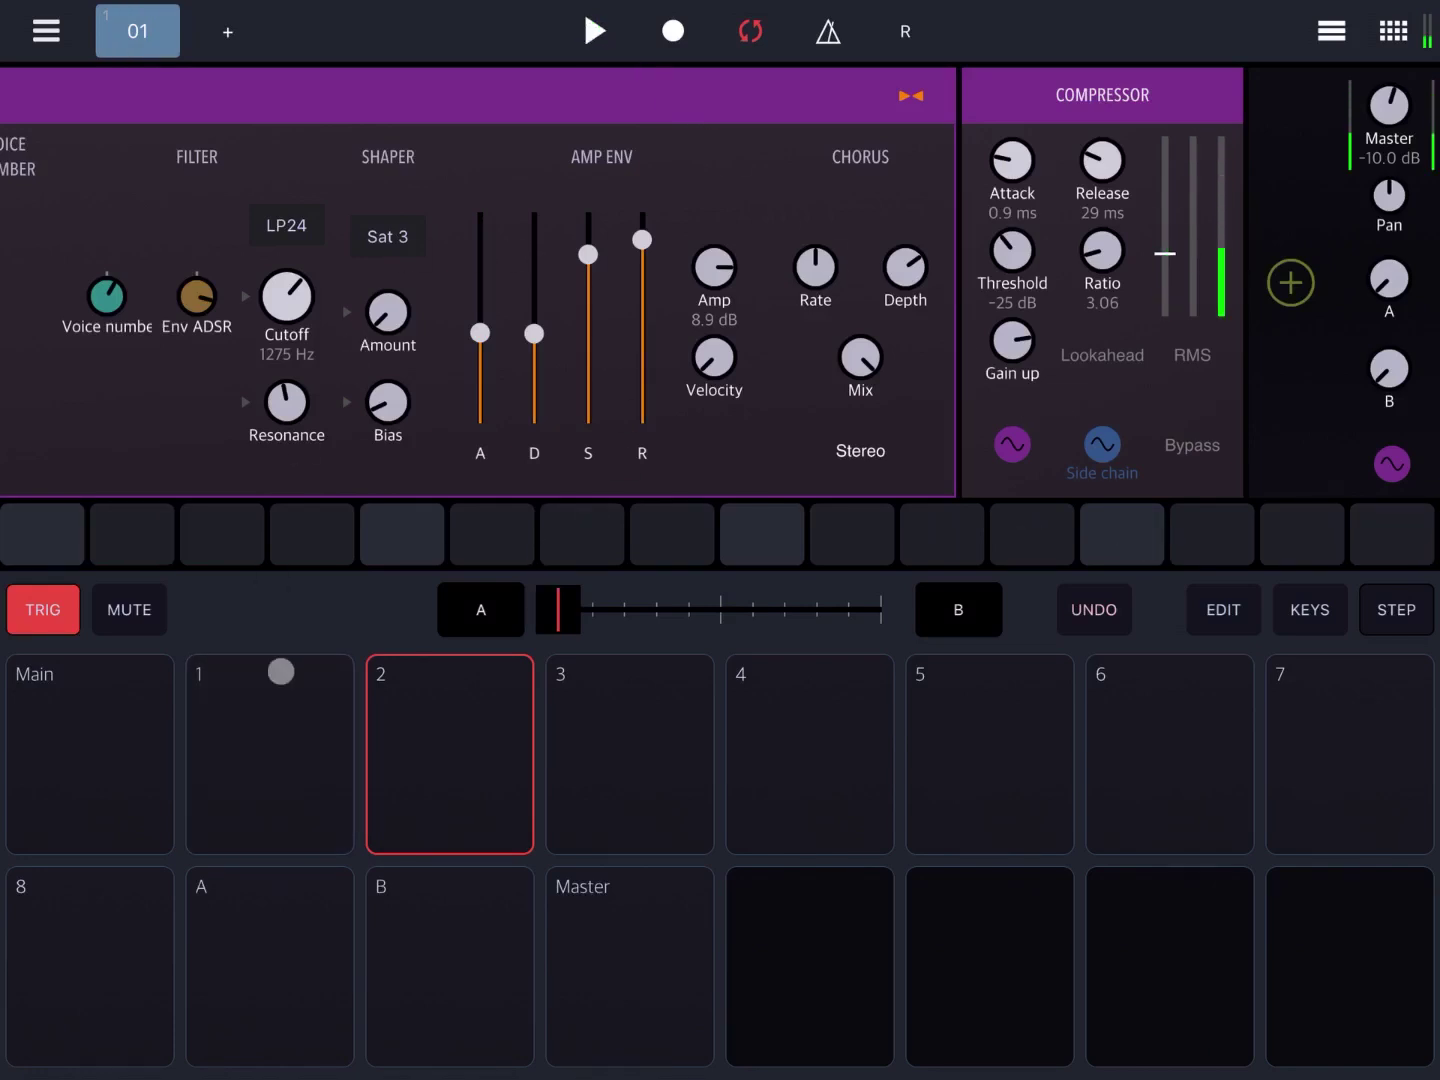
pyautogui.click(281, 671)
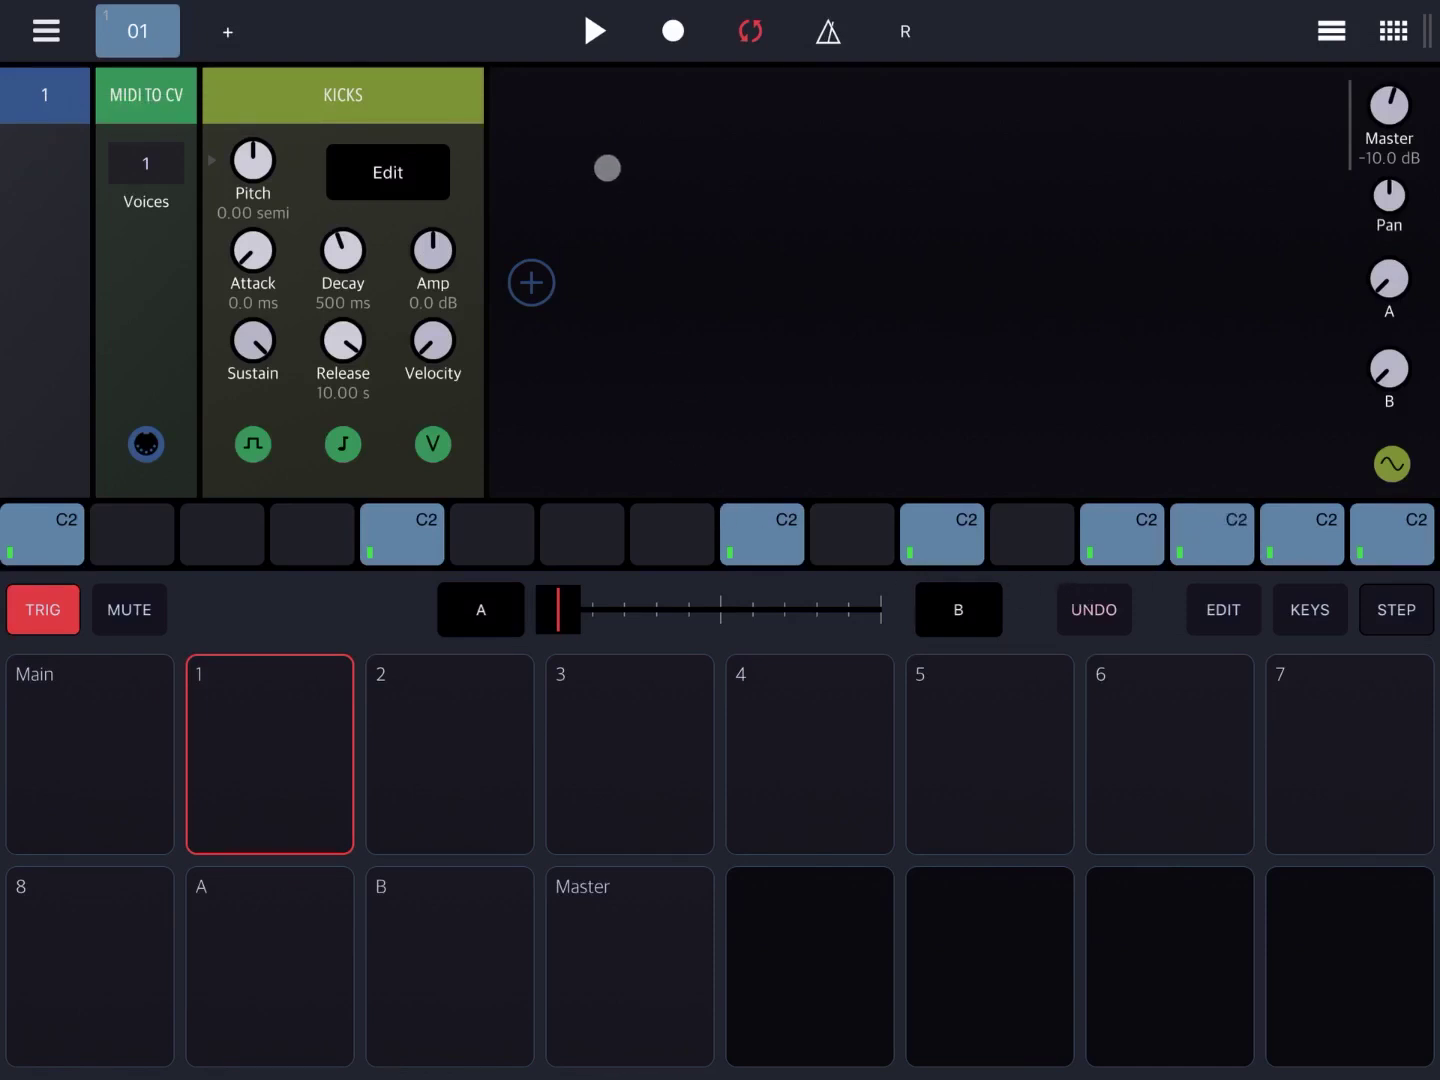
# Start the loop playing again with track 2's synth and compressor on screen.
pyautogui.click(594, 31)
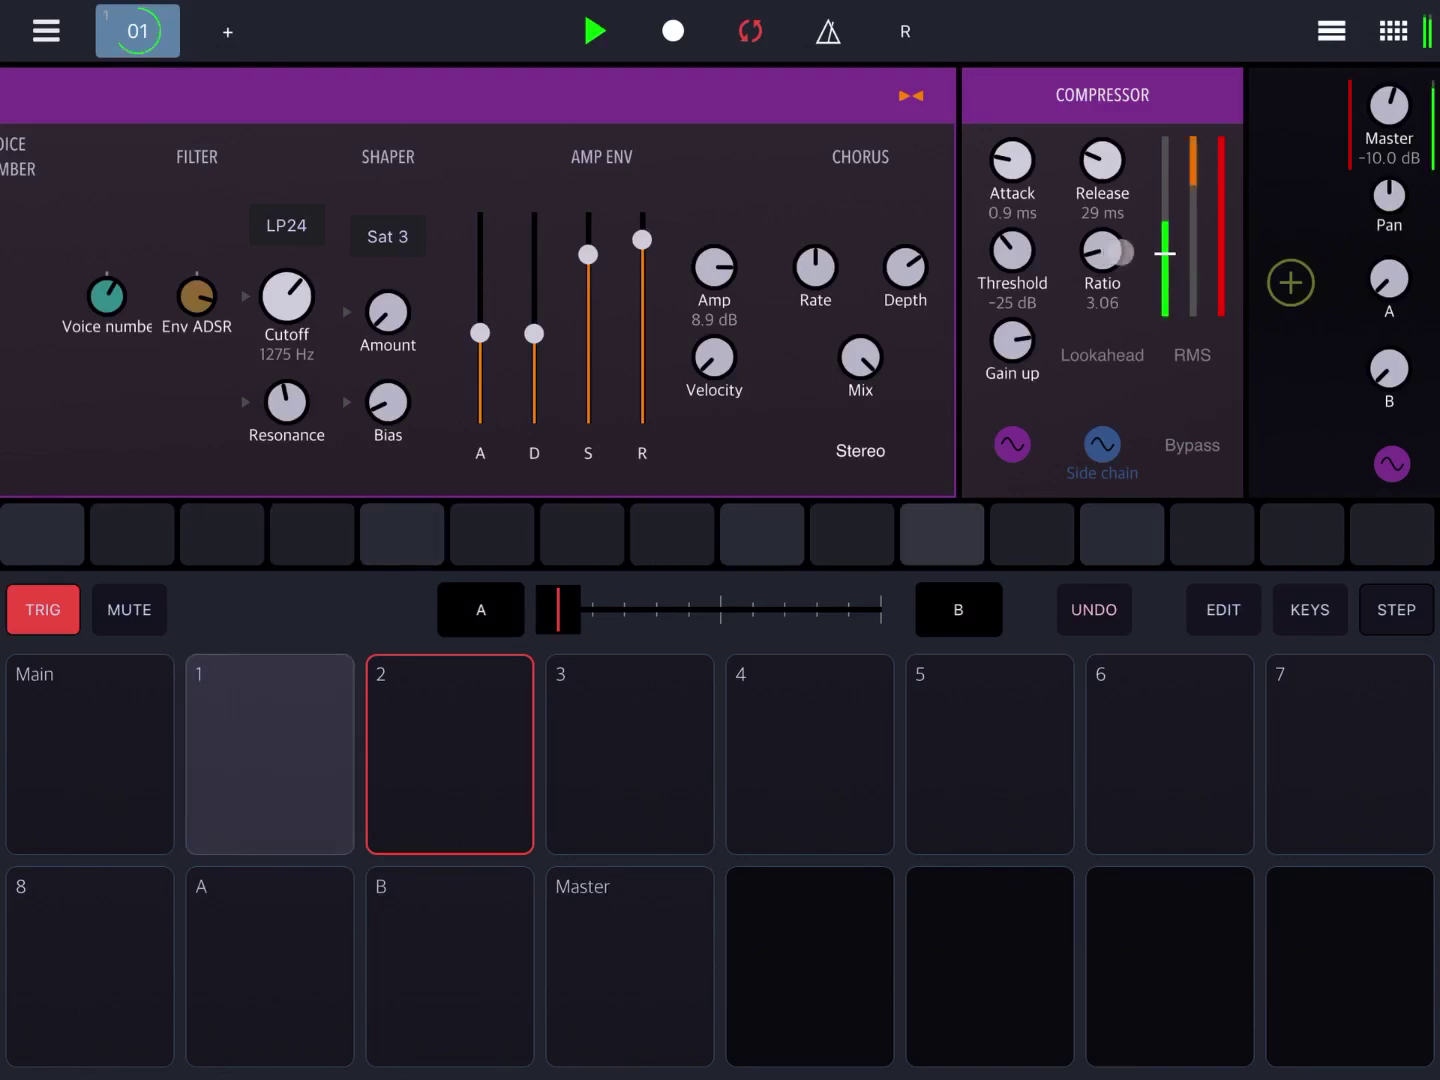
# Set the compressor to ratio 3.21 and threshold -26 dB during playback, then stop.
pyautogui.click(613, 48)
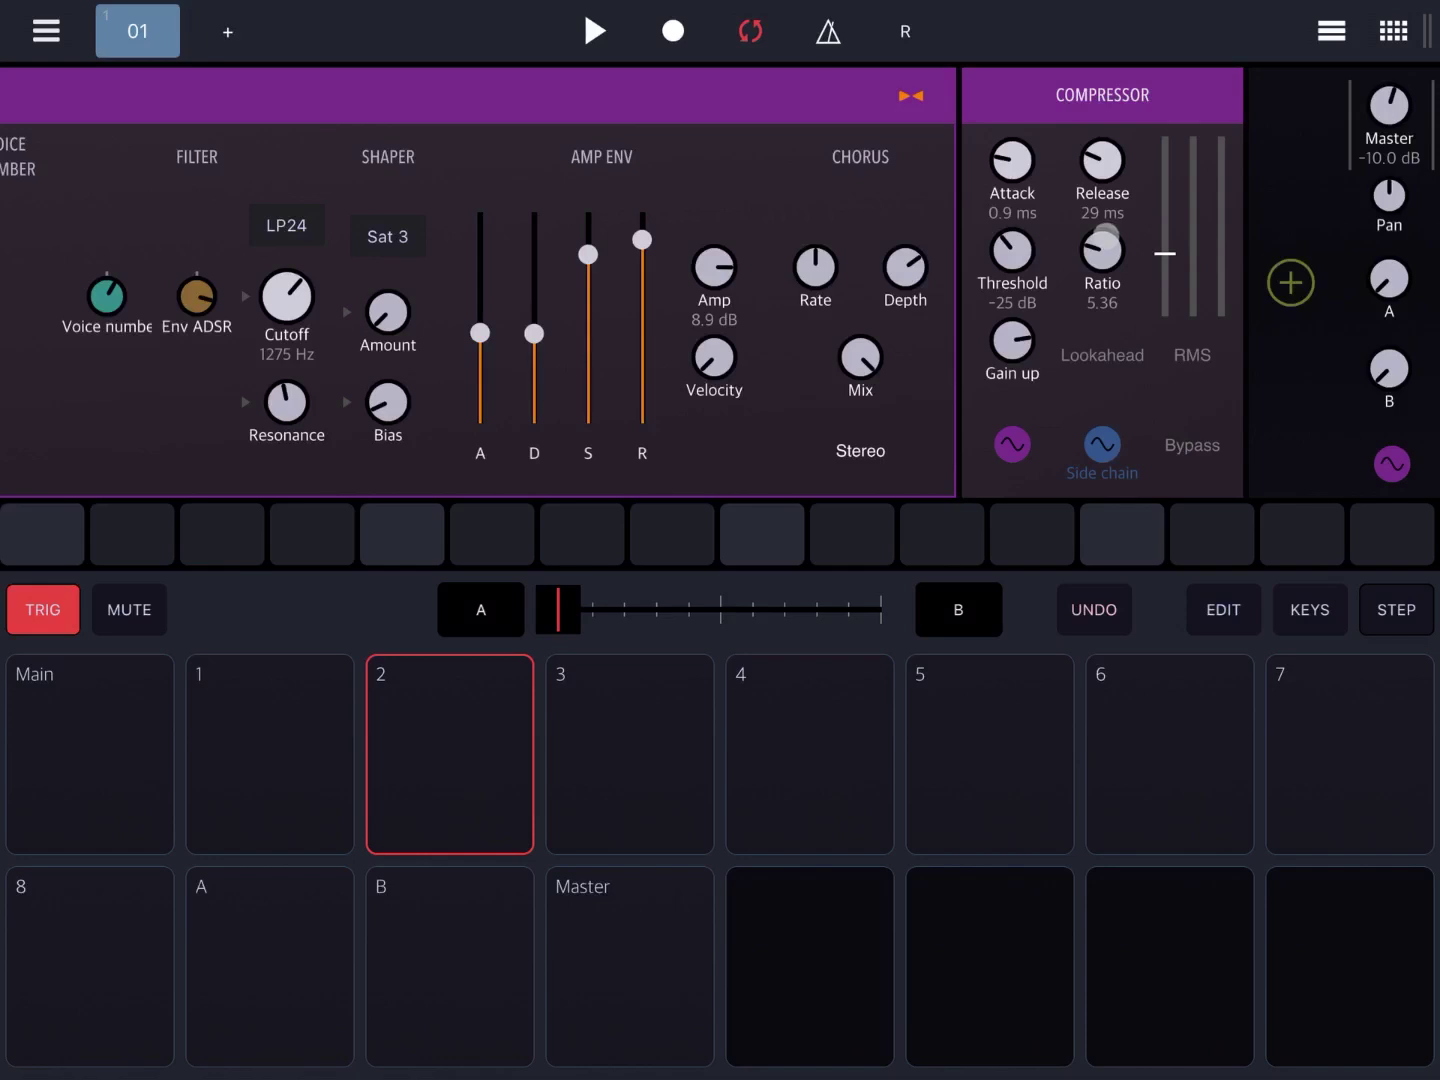
pyautogui.click(563, 21)
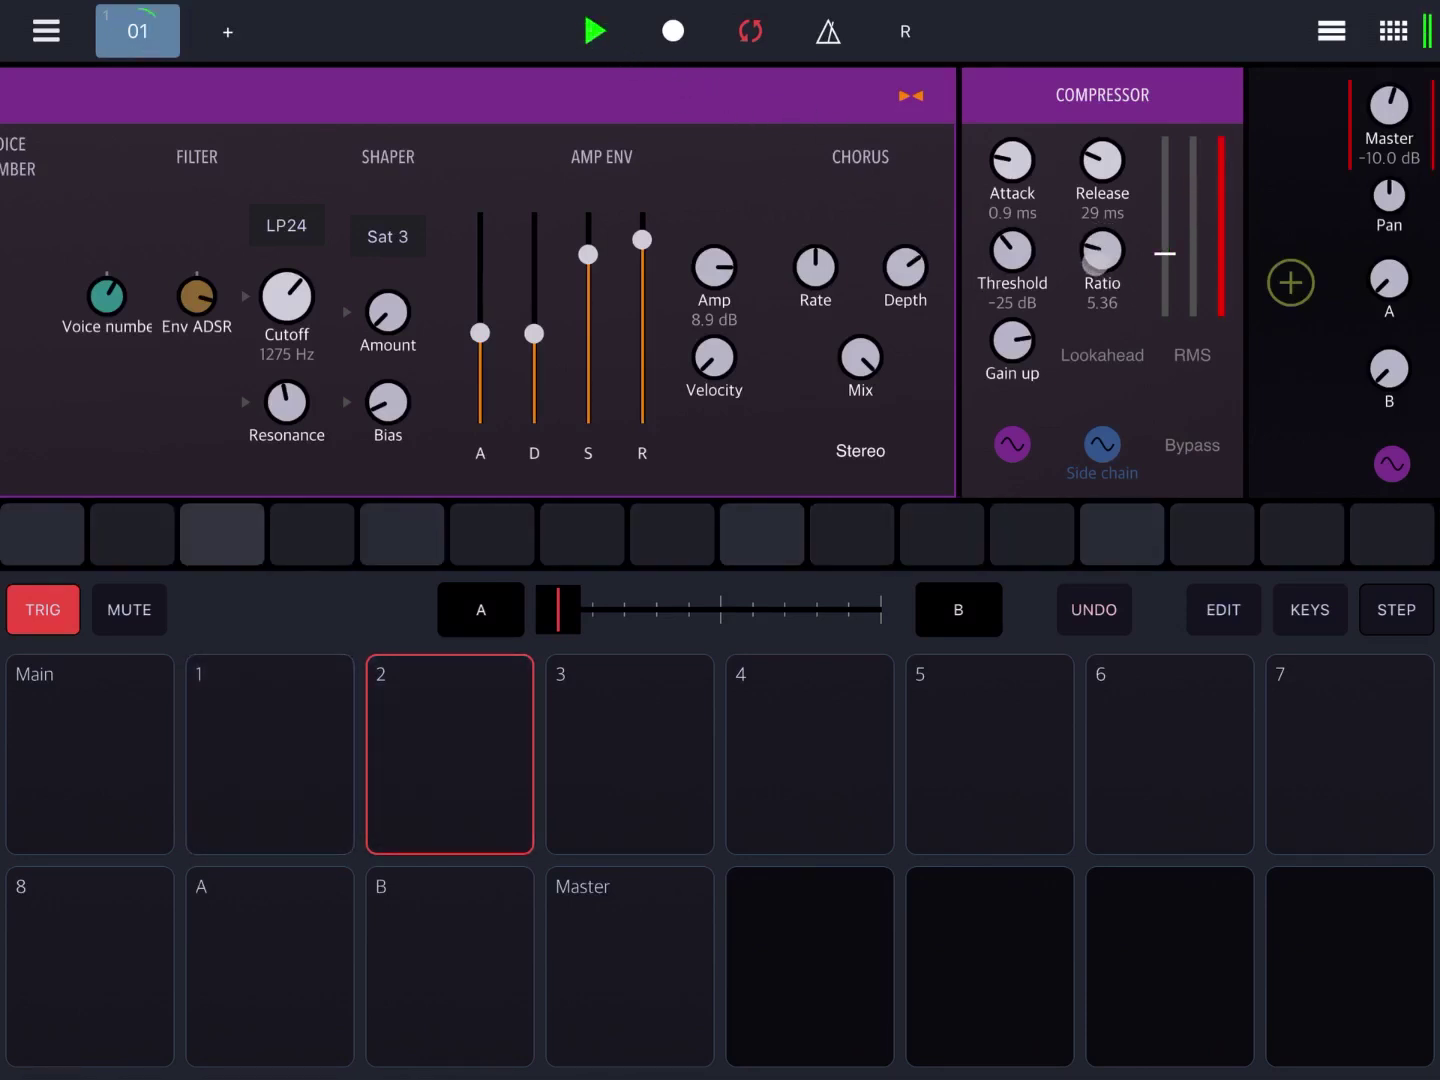
pyautogui.moveTo(1125, 288)
pyautogui.mouseDown()
pyautogui.moveTo(1102, 240)
pyautogui.moveTo(1103, 157)
pyautogui.mouseUp()
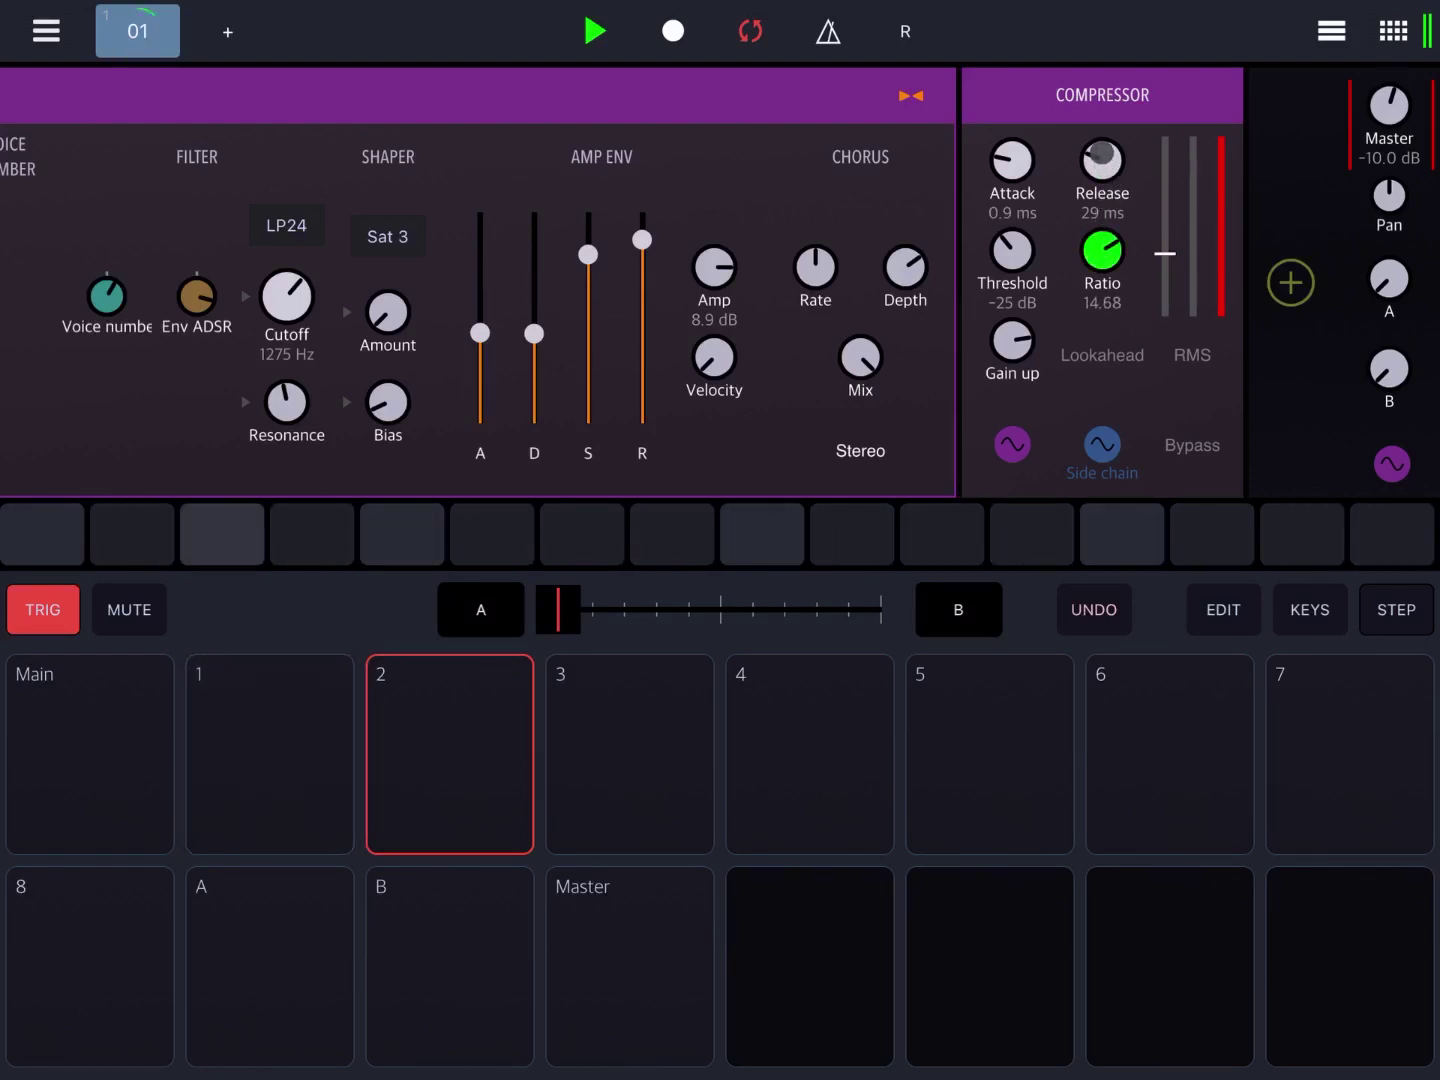
pyautogui.moveTo(1103, 157)
pyautogui.mouseDown()
pyautogui.moveTo(1123, 211)
pyautogui.moveTo(1091, 270)
pyautogui.moveTo(1093, 365)
pyautogui.mouseUp()
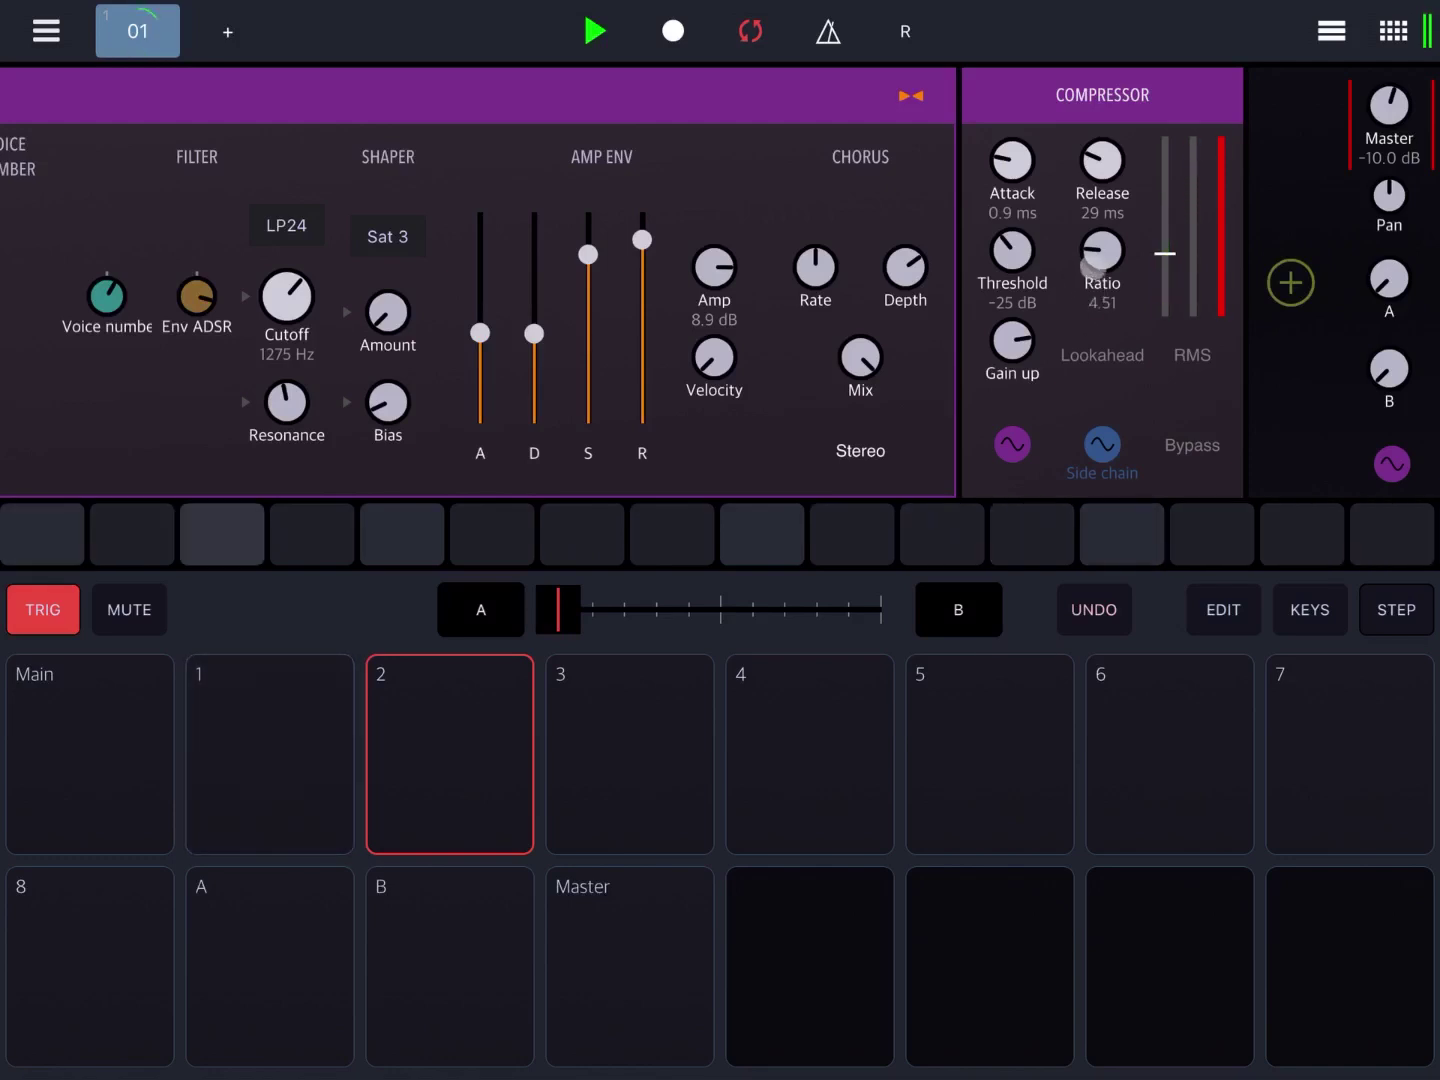
pyautogui.moveTo(1074, 283)
pyautogui.mouseDown()
pyautogui.moveTo(1068, 269)
pyautogui.moveTo(1005, 261)
pyautogui.mouseUp()
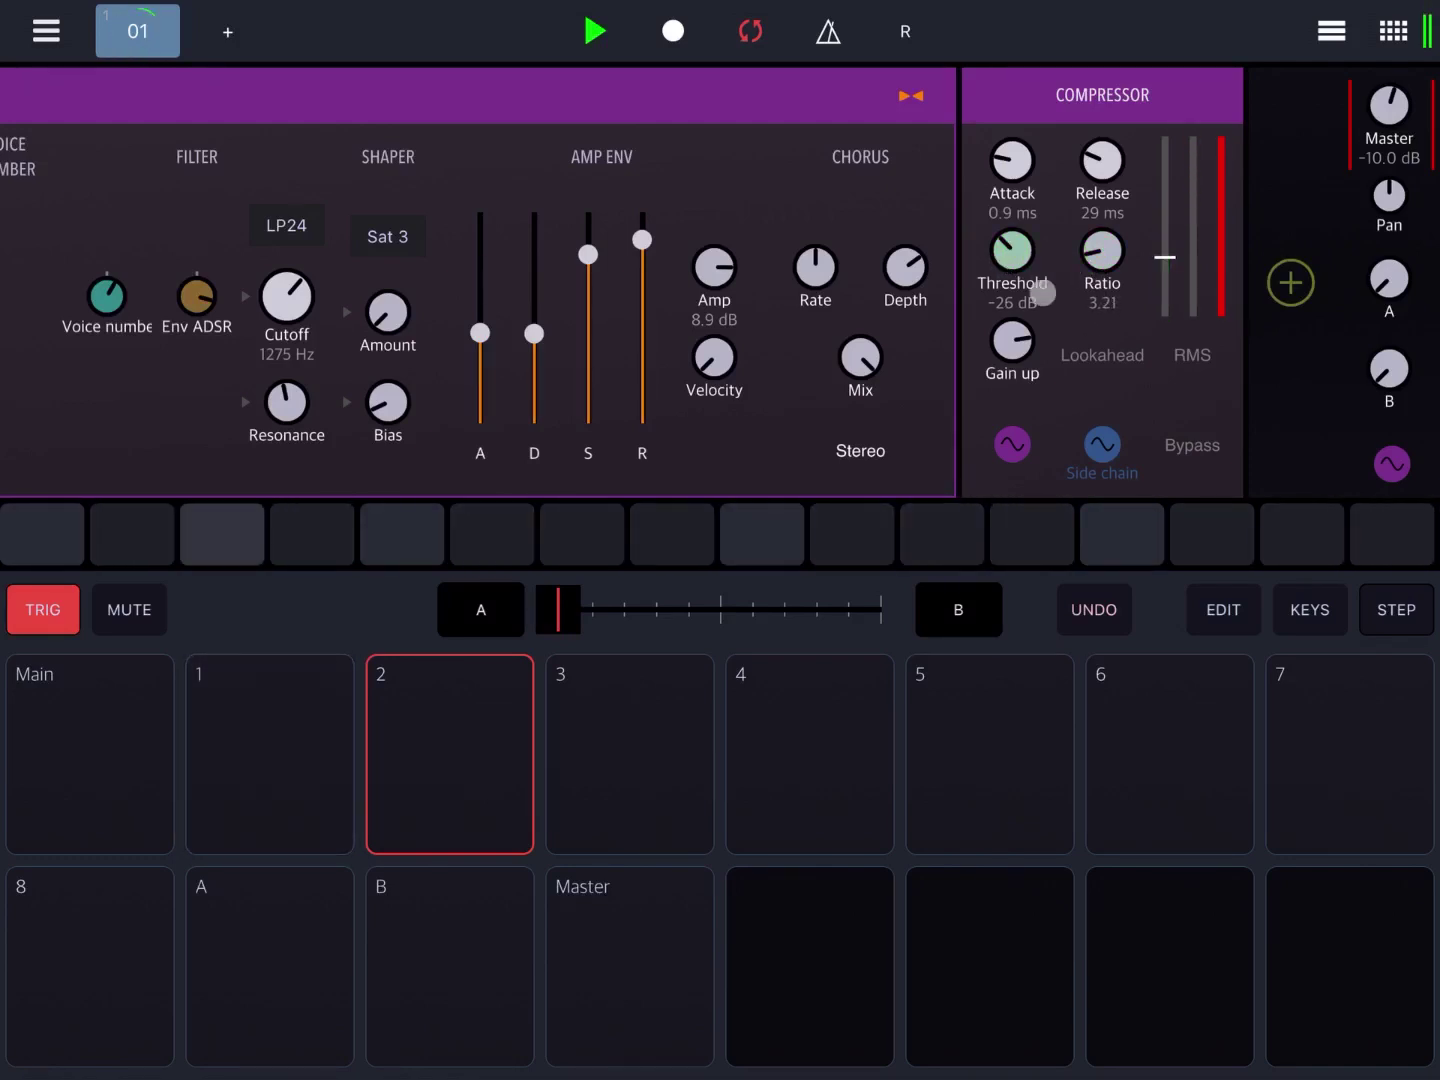
pyautogui.moveTo(1045, 328)
pyautogui.mouseDown()
pyautogui.moveTo(1023, 303)
pyautogui.moveTo(1142, 350)
pyautogui.mouseUp()
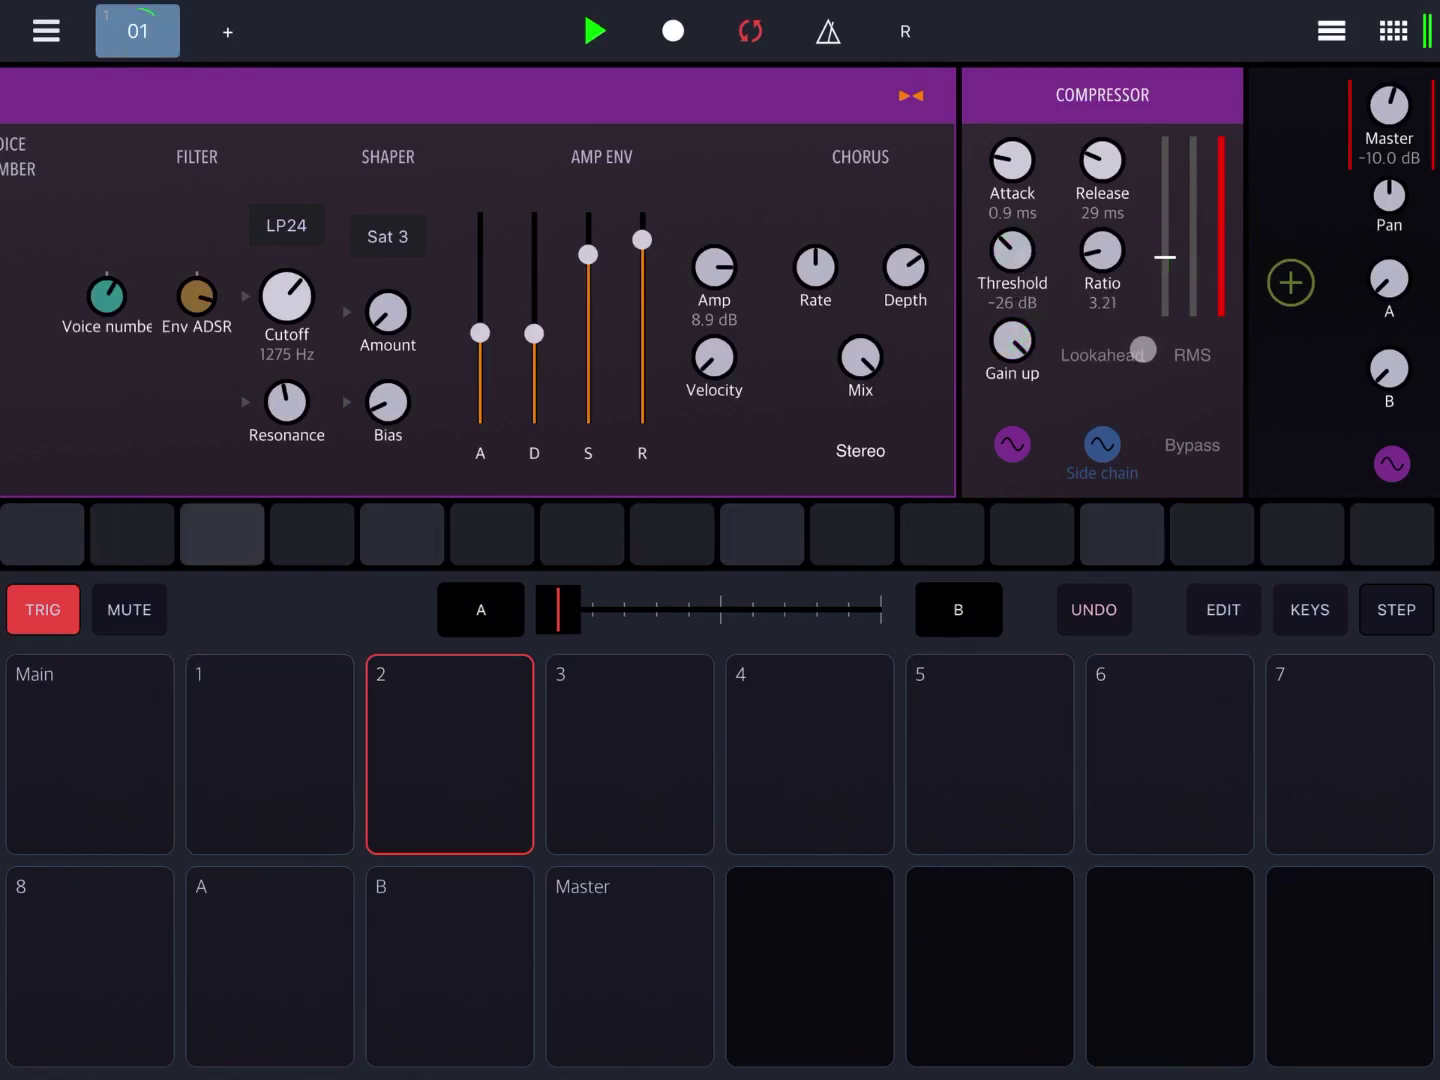
pyautogui.click(591, 32)
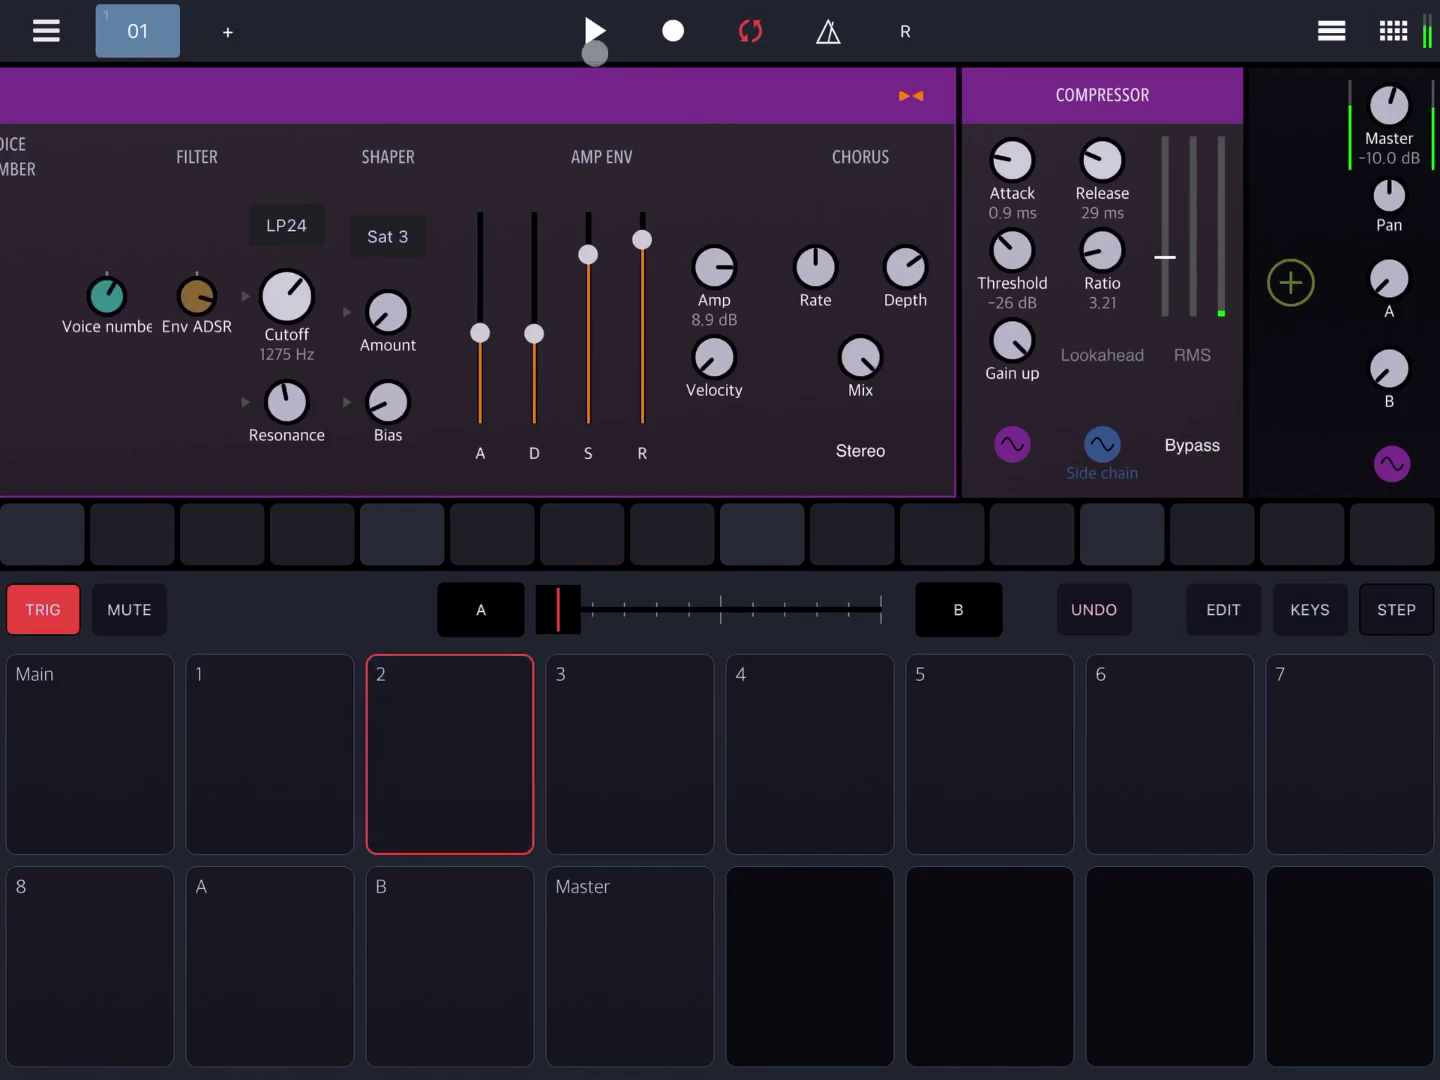
# Restart playback and switch off the compressor's bypass.
pyautogui.click(594, 45)
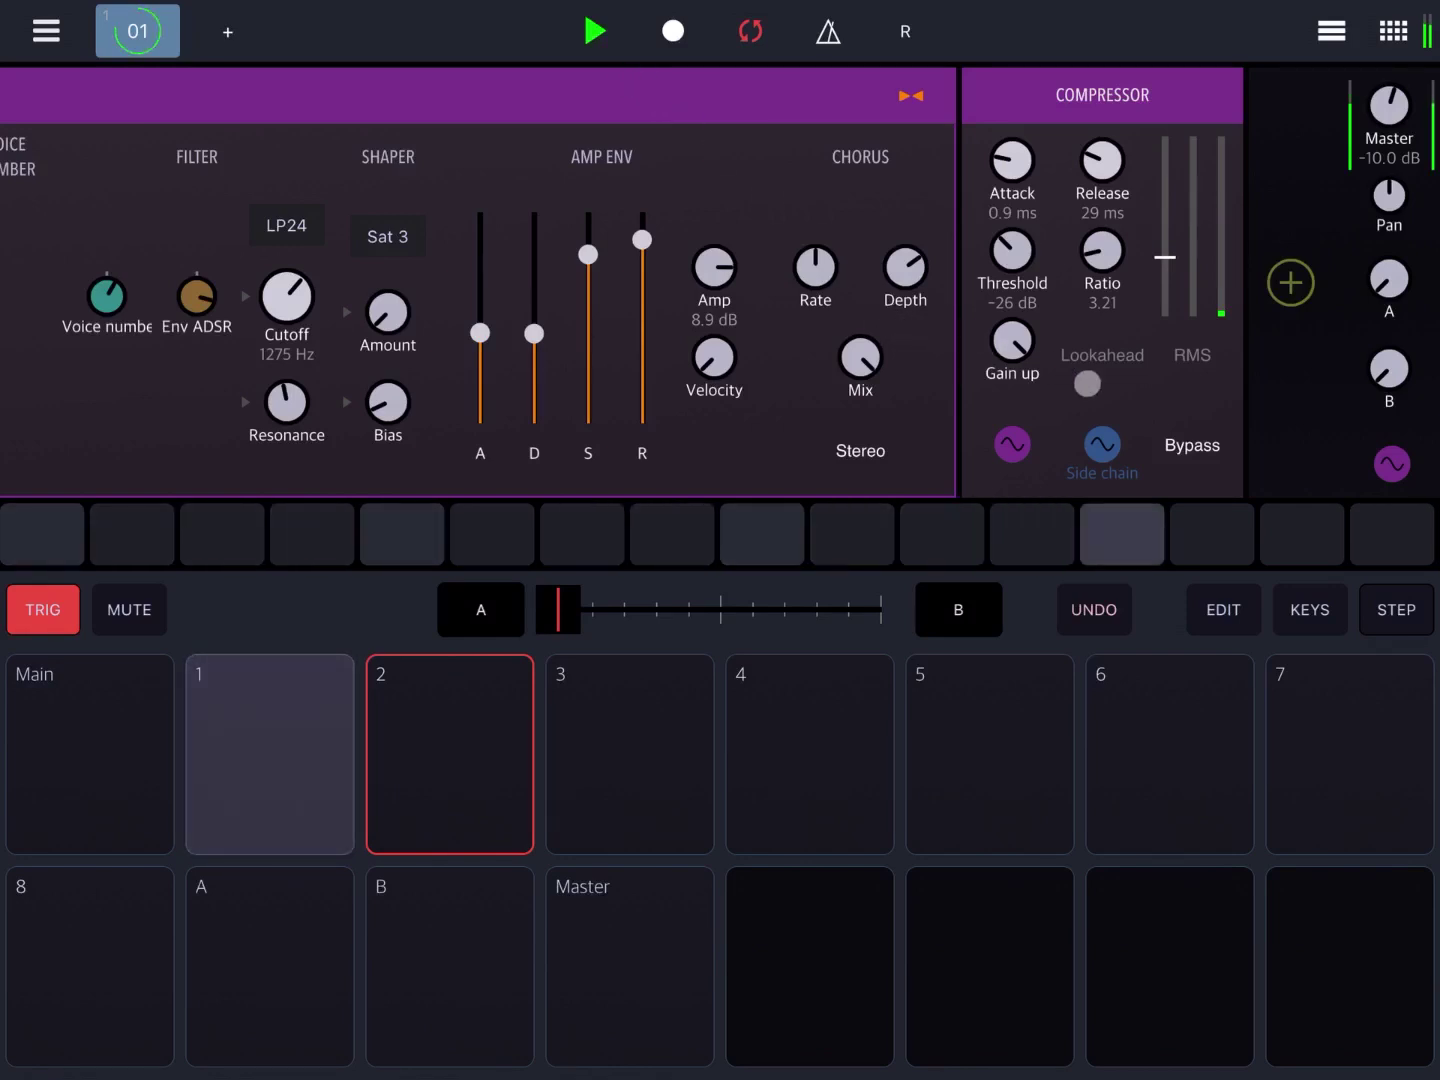
pyautogui.click(1187, 445)
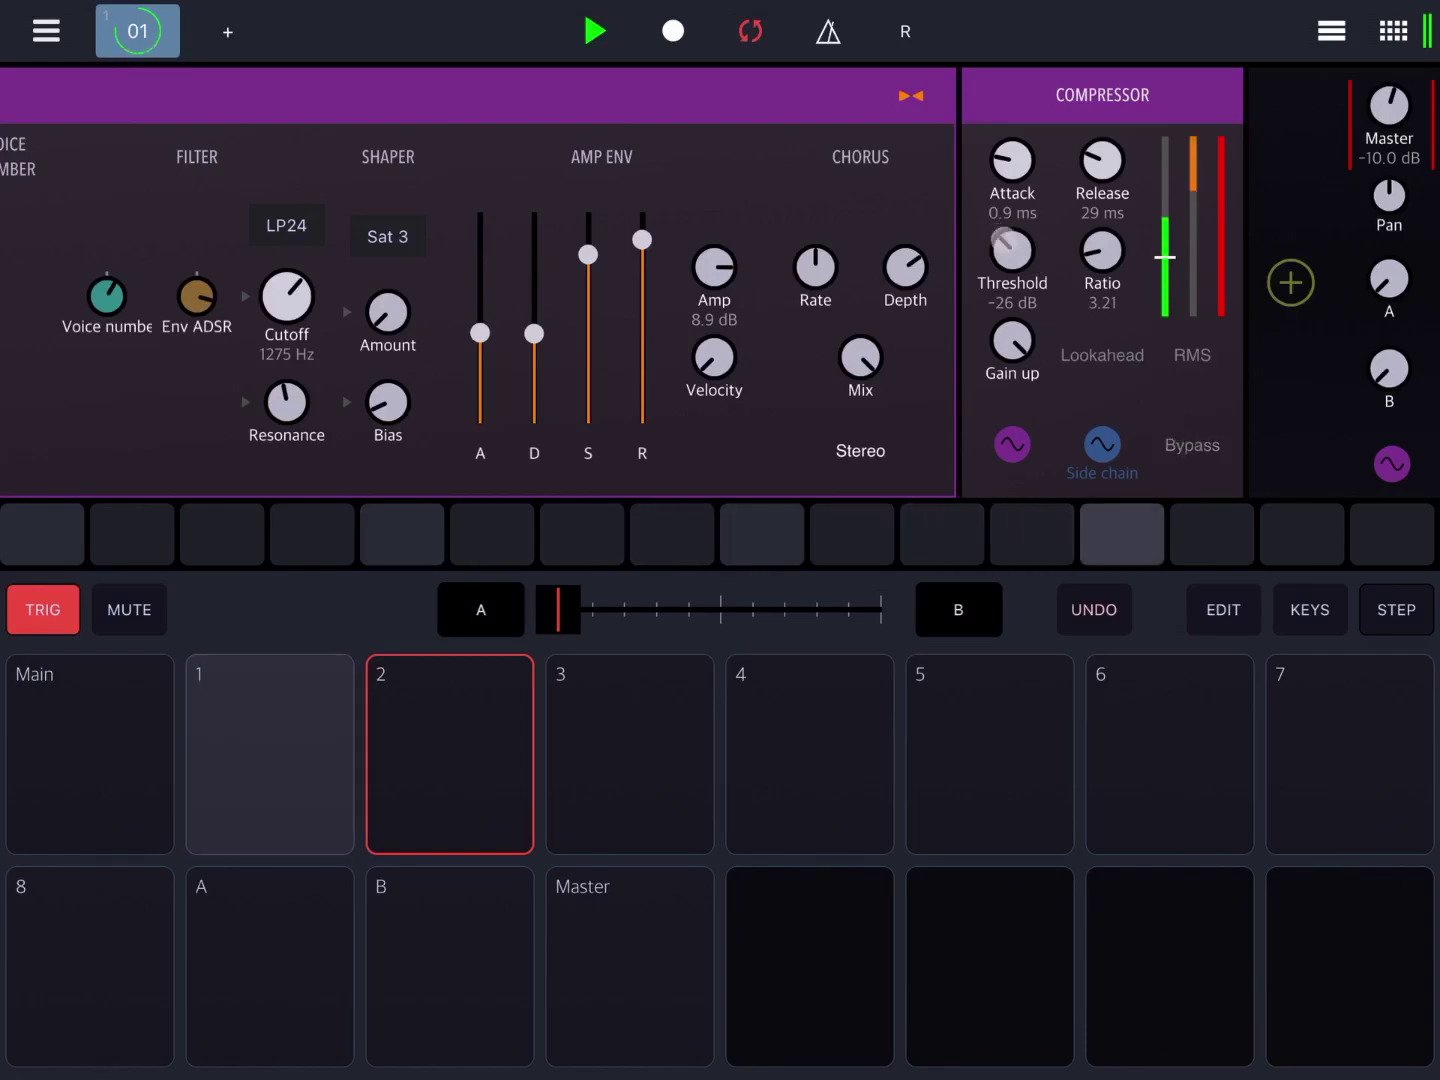
# Dial in -23 dB threshold, 308 ms release and 2.08 ratio, then stop the loop.
pyautogui.moveTo(1011, 250)
pyautogui.mouseDown()
pyautogui.moveTo(1100, 268)
pyautogui.moveTo(1101, 287)
pyautogui.mouseUp()
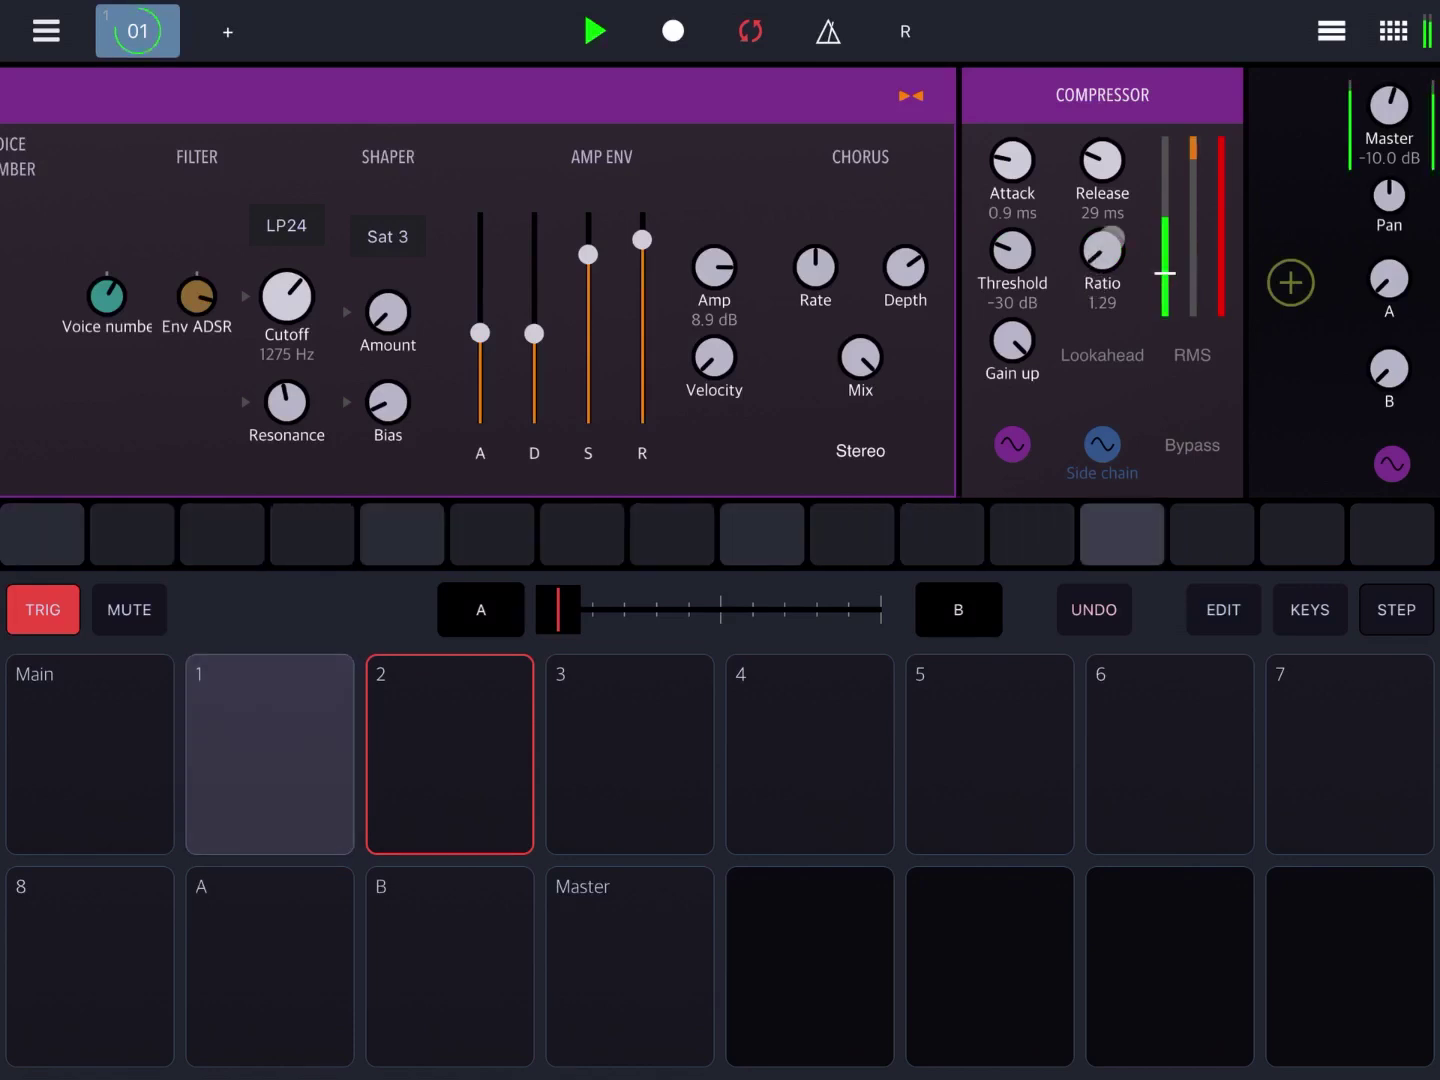
pyautogui.moveTo(1012, 249); pyautogui.dragTo(1029, 202)
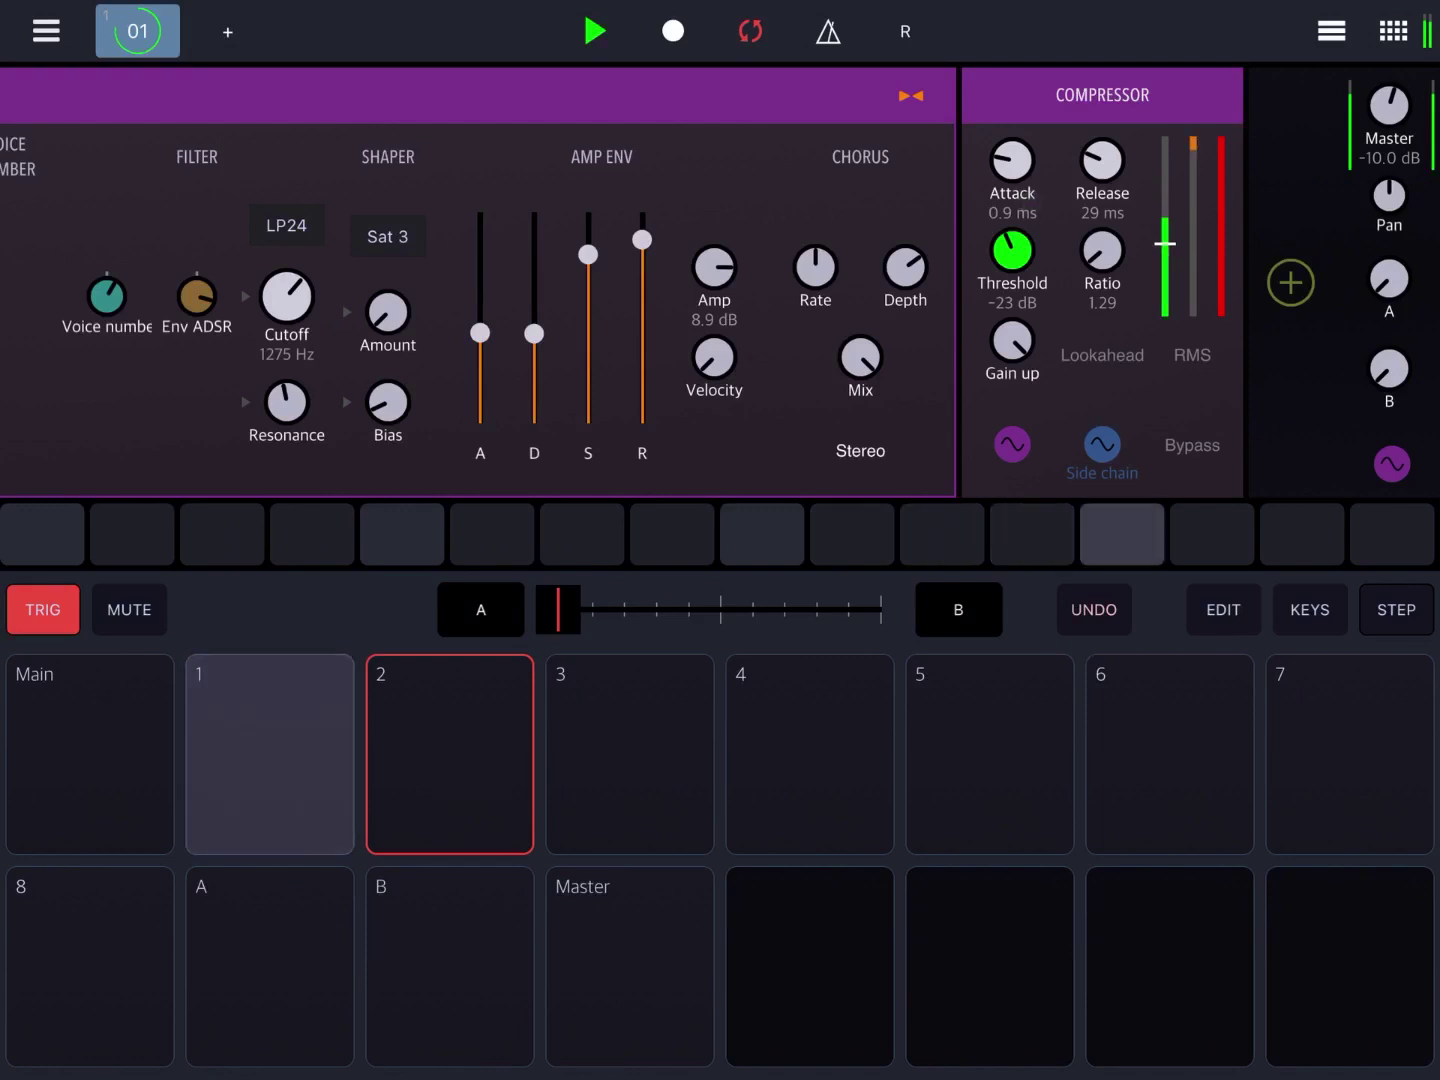
pyautogui.moveTo(1102, 250)
pyautogui.mouseDown()
pyautogui.moveTo(1111, 94)
pyautogui.moveTo(1099, 100)
pyautogui.mouseUp()
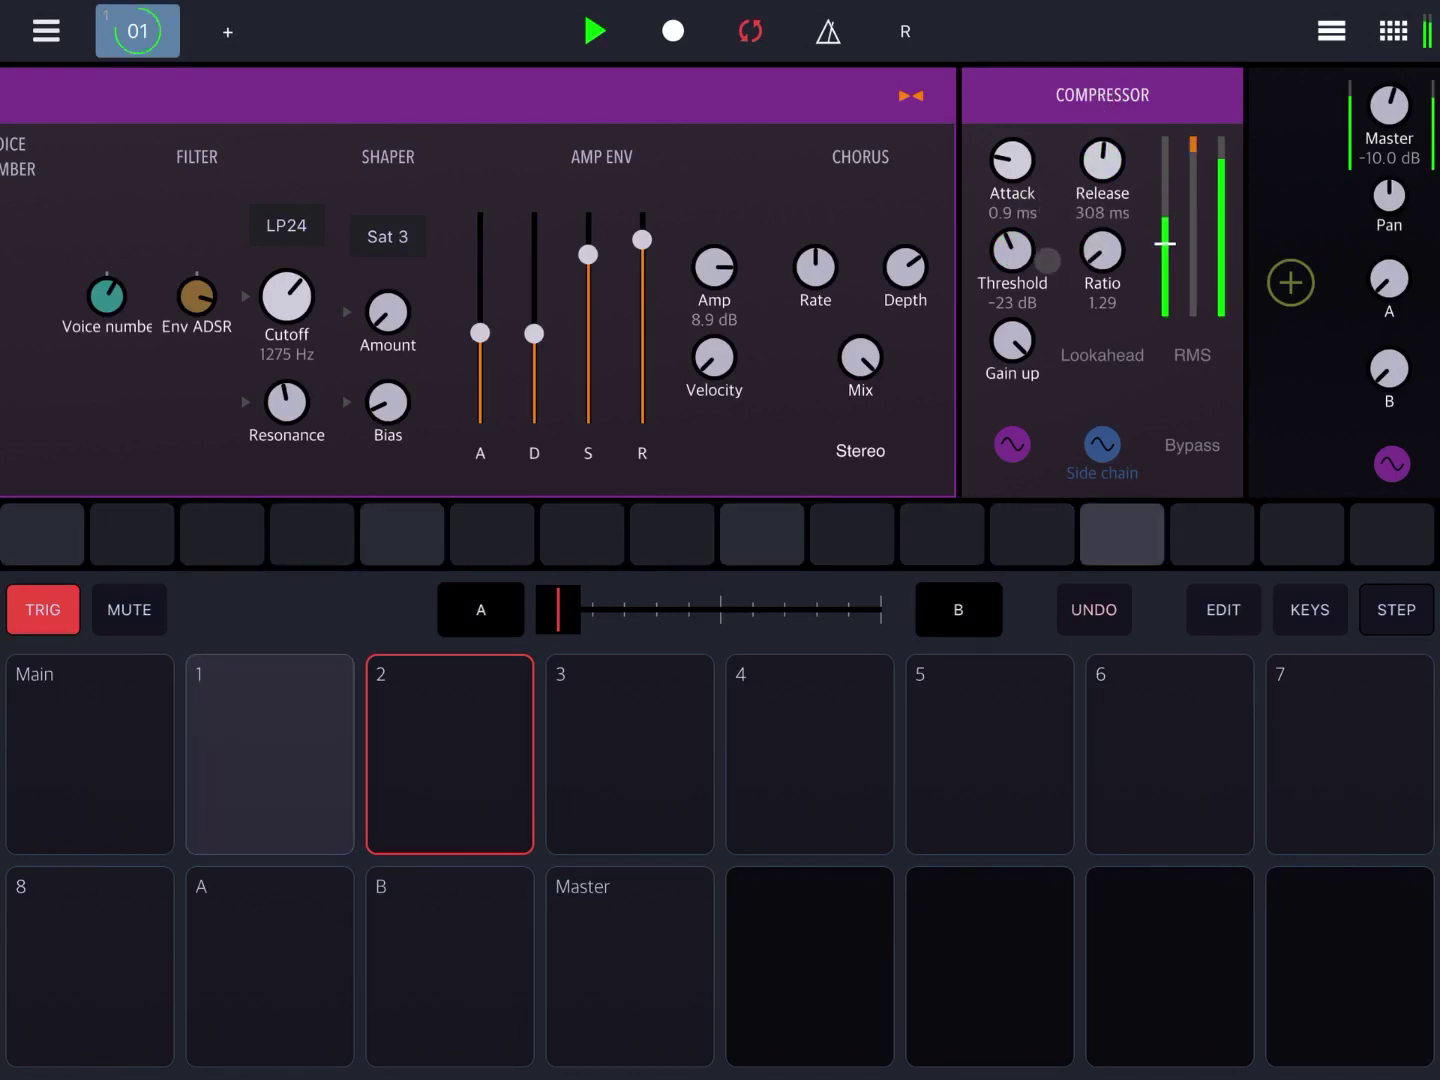
pyautogui.moveTo(1102, 295); pyautogui.dragTo(1102, 283)
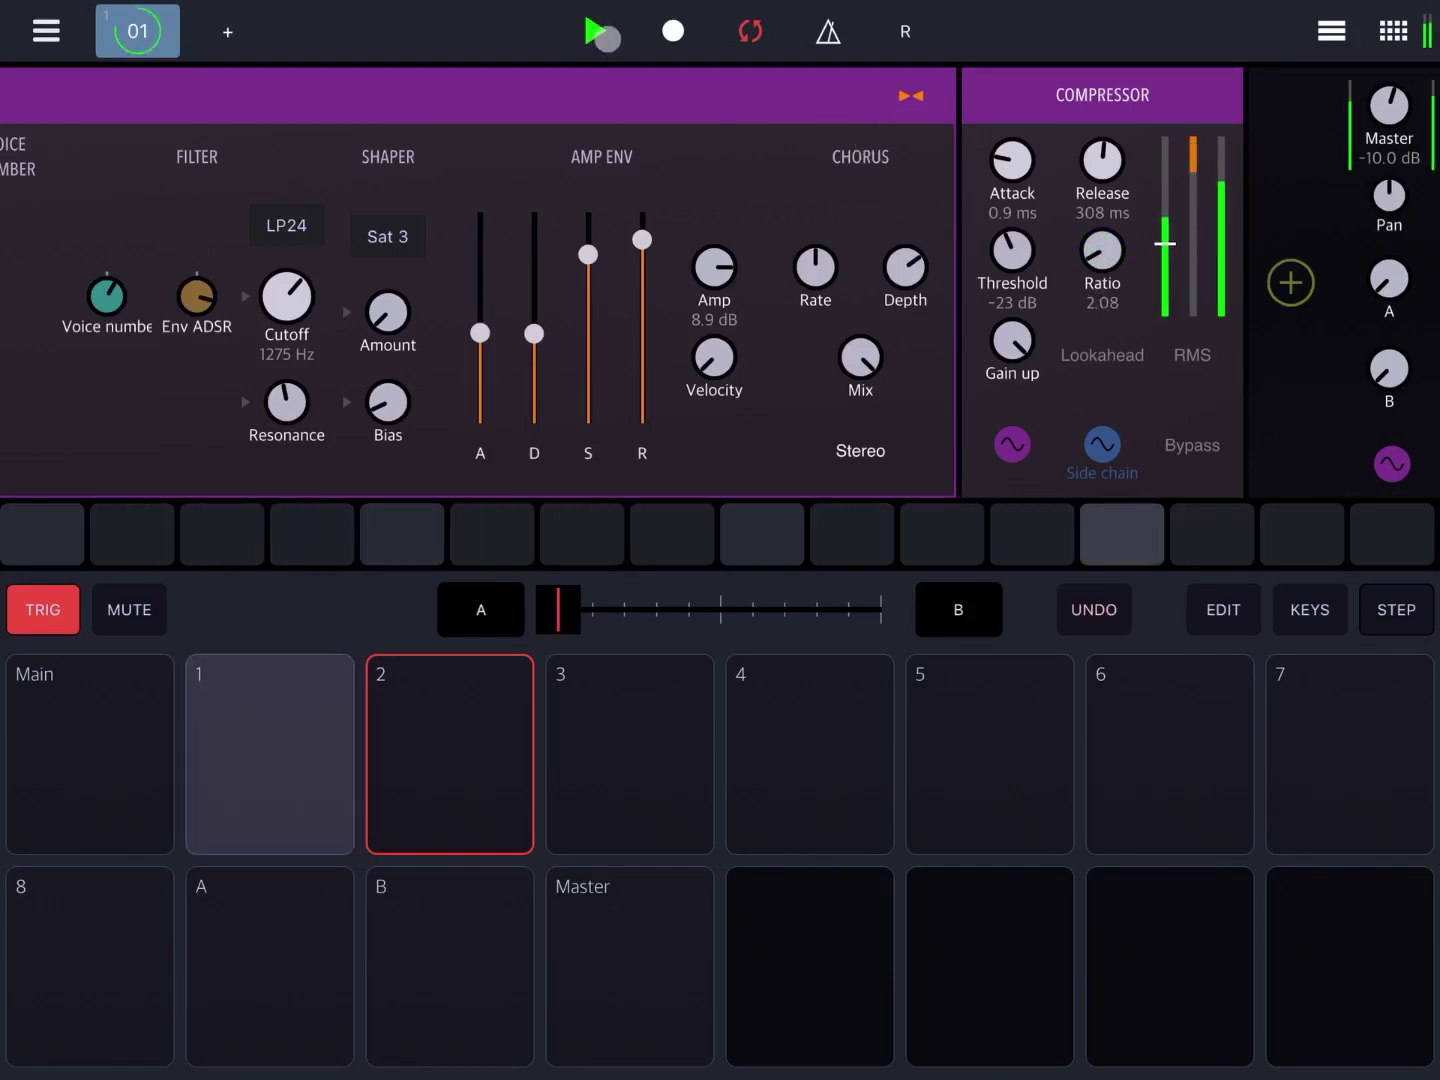
pyautogui.click(594, 31)
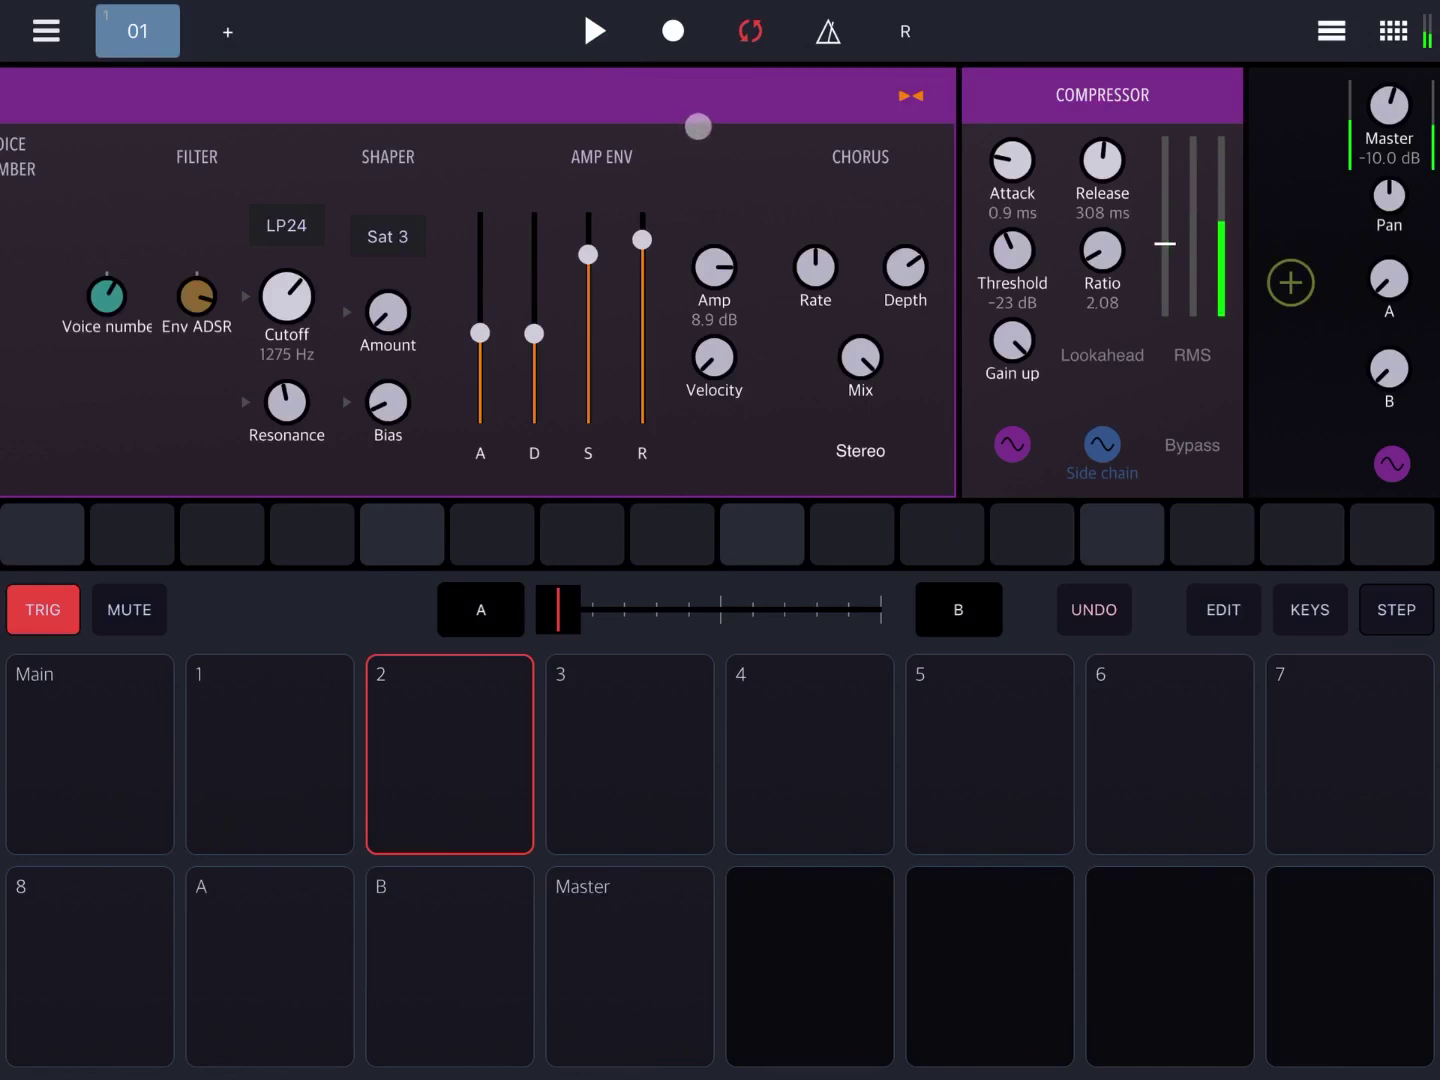